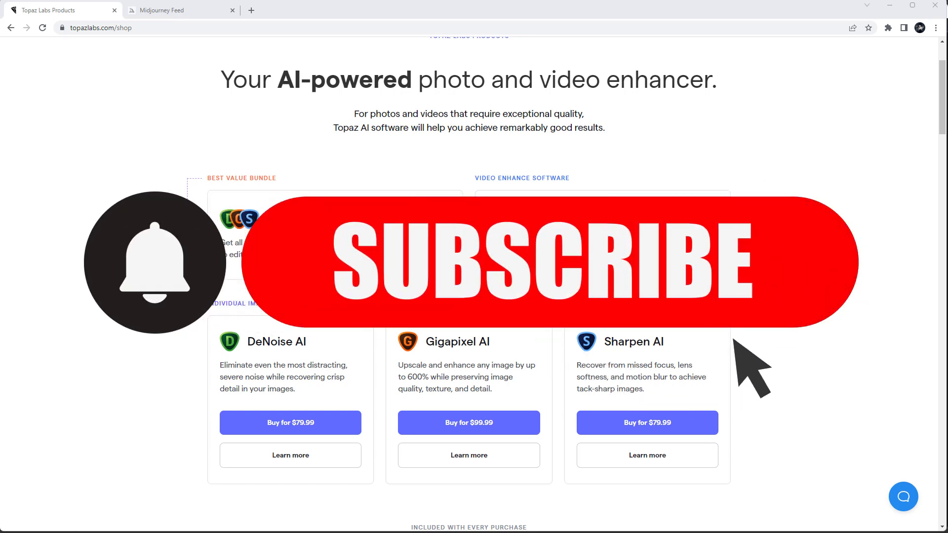
click(197, 11)
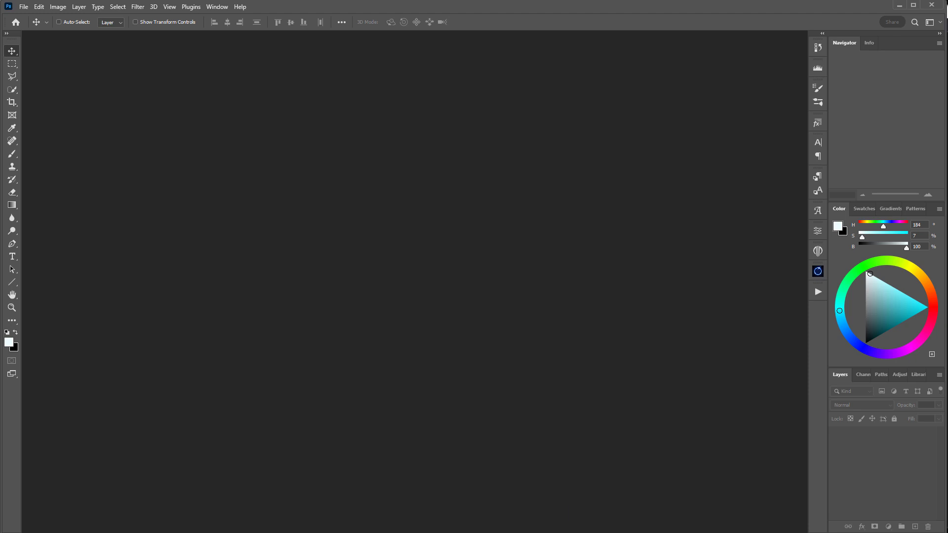
click(140, 10)
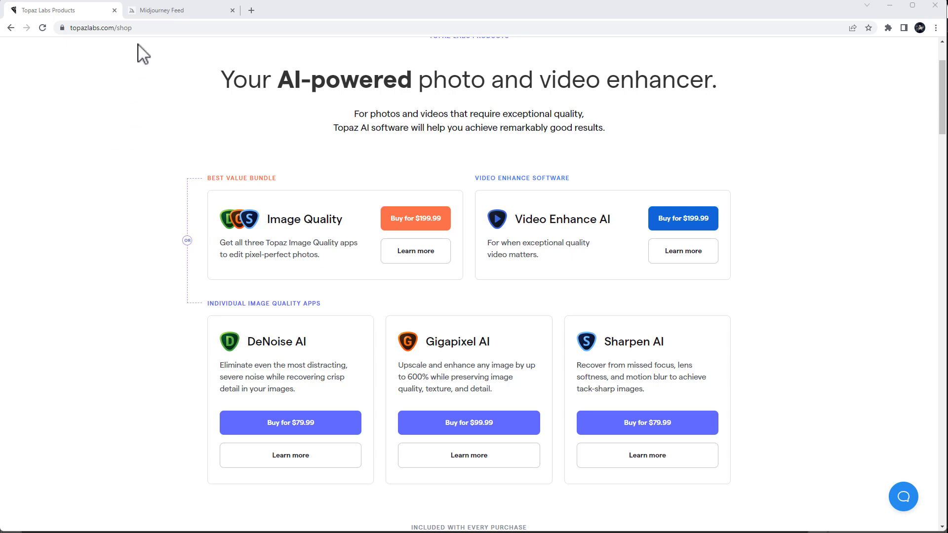
click(161, 12)
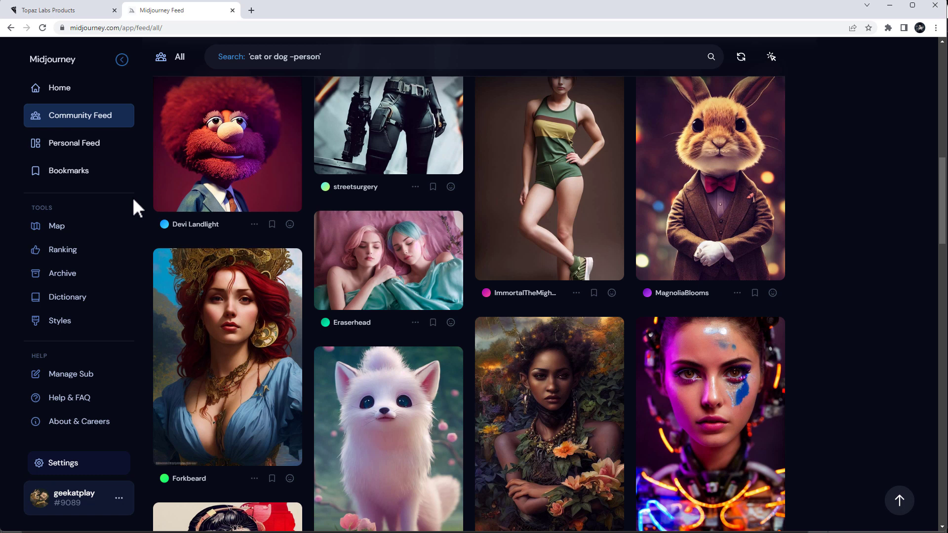
click(40, 10)
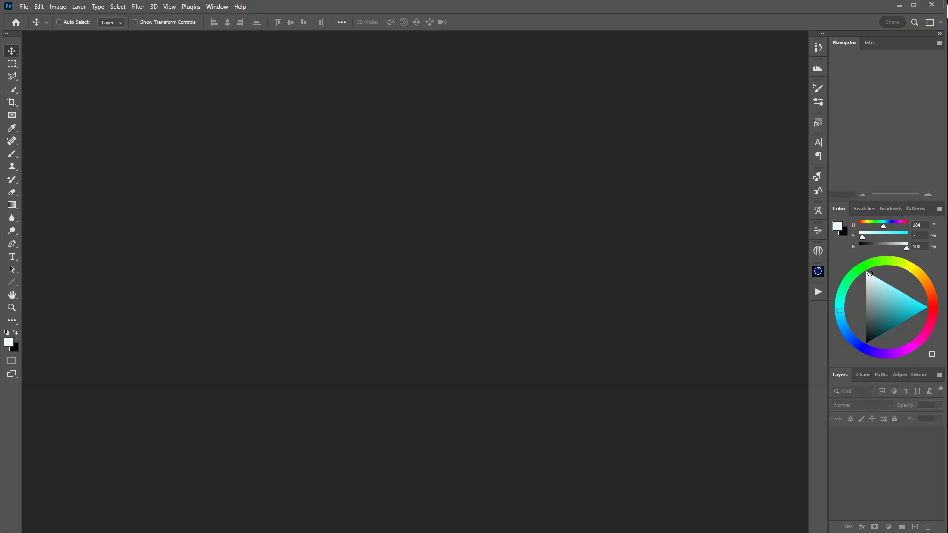
key(alt+Tab)
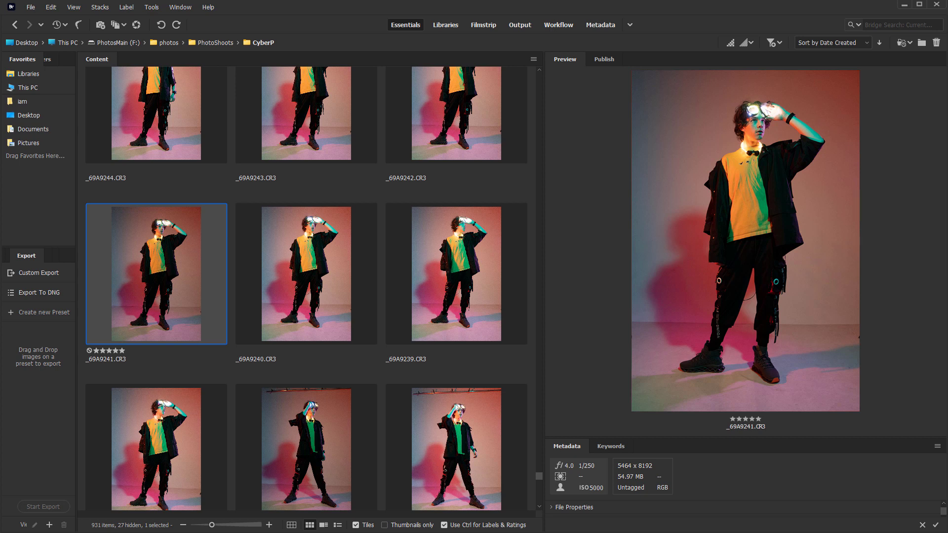
key(alt+Tab)
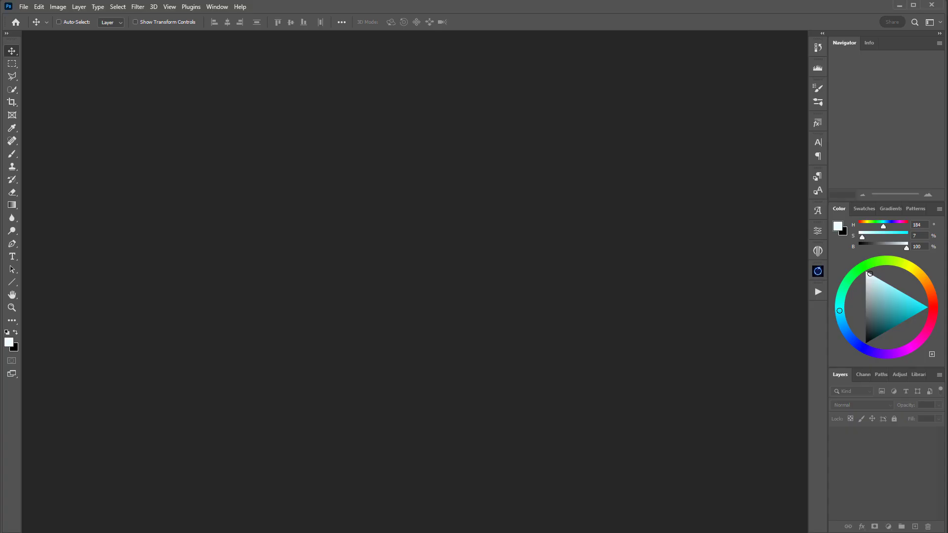
click(138, 7)
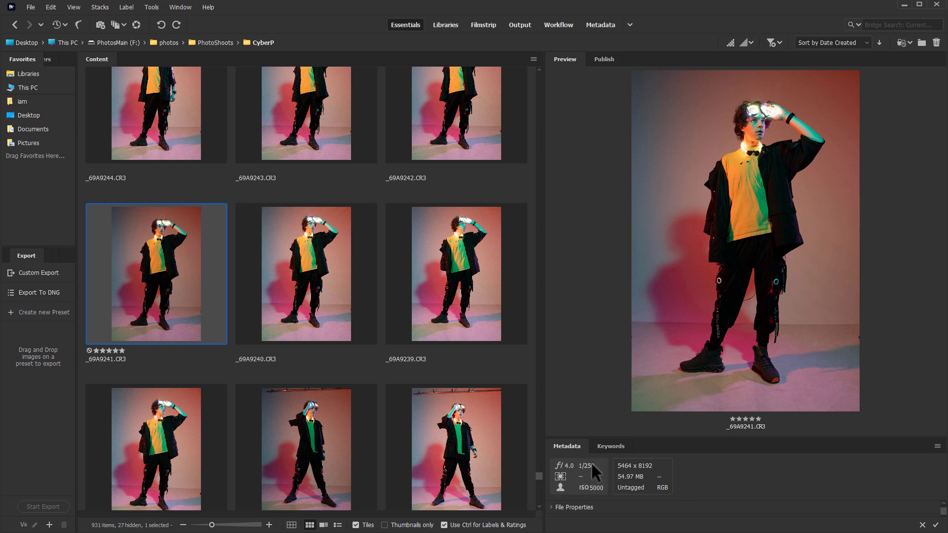
- In Bridge, inspect the noise on the face in _69A9241.CR3 with the loupe and open the photo in Camera Raw
click(759, 120)
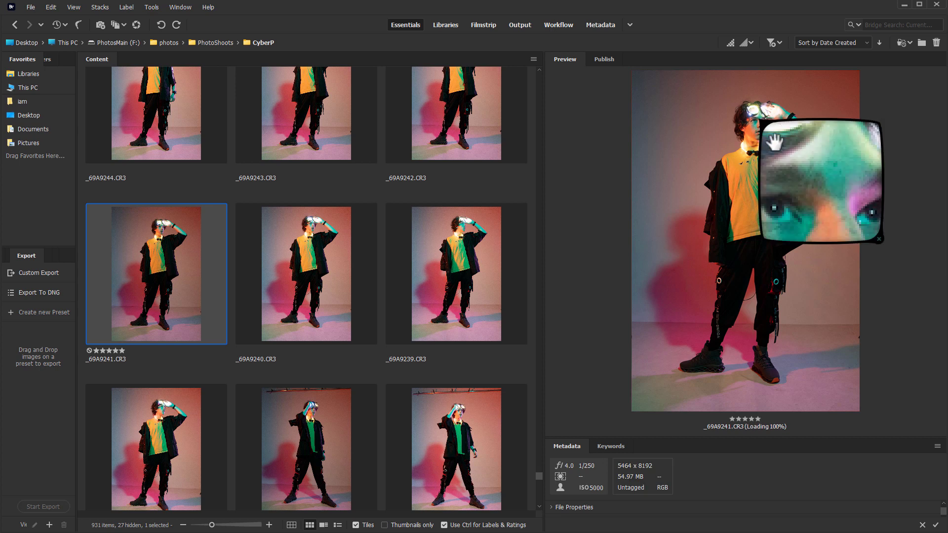
drag(775, 142, 770, 155)
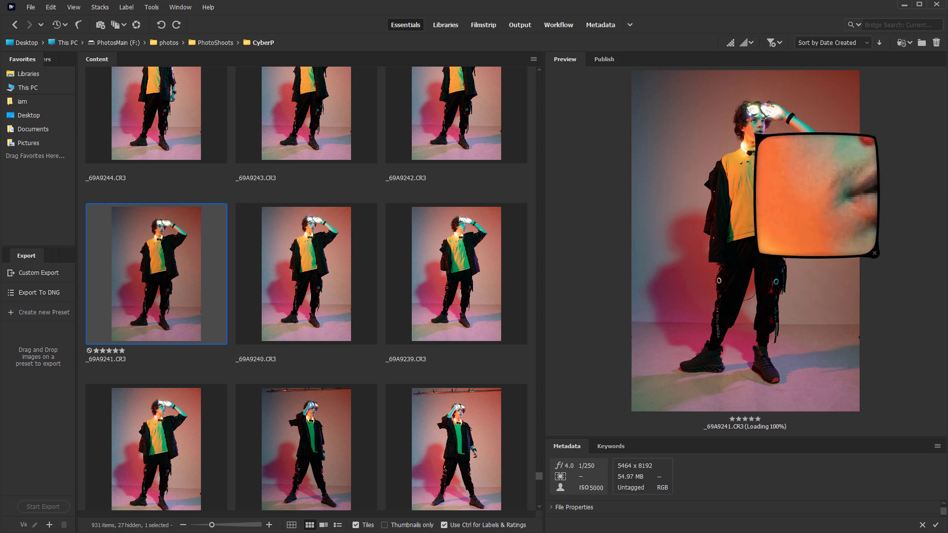
drag(805, 200, 813, 199)
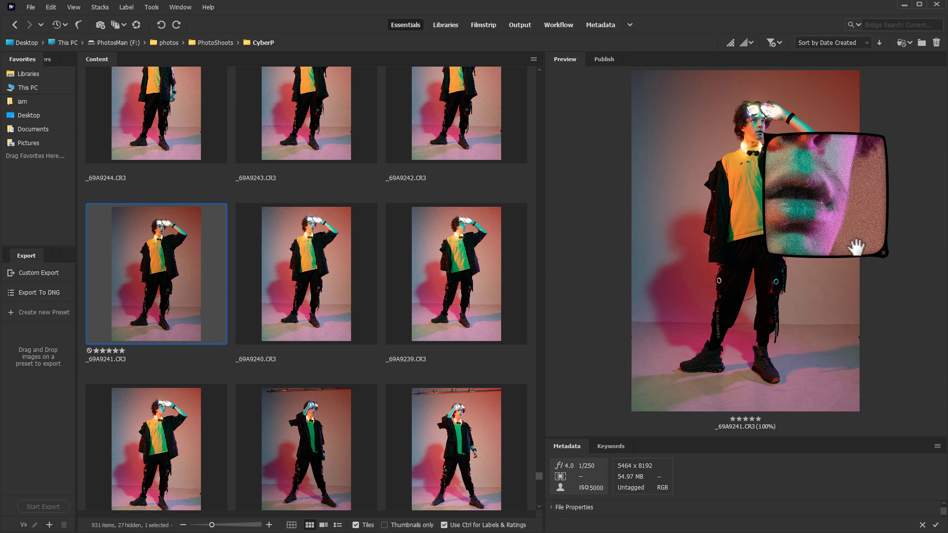
drag(819, 206, 819, 196)
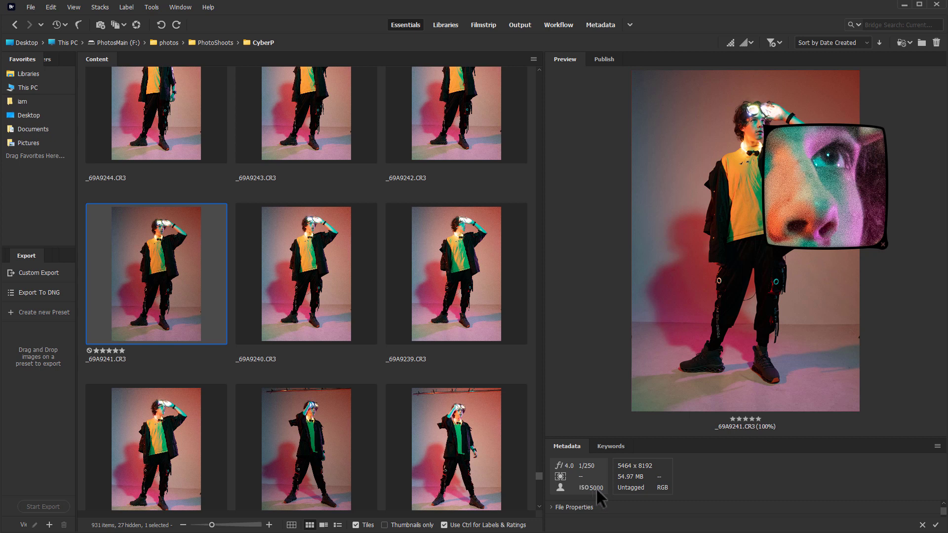
click(836, 174)
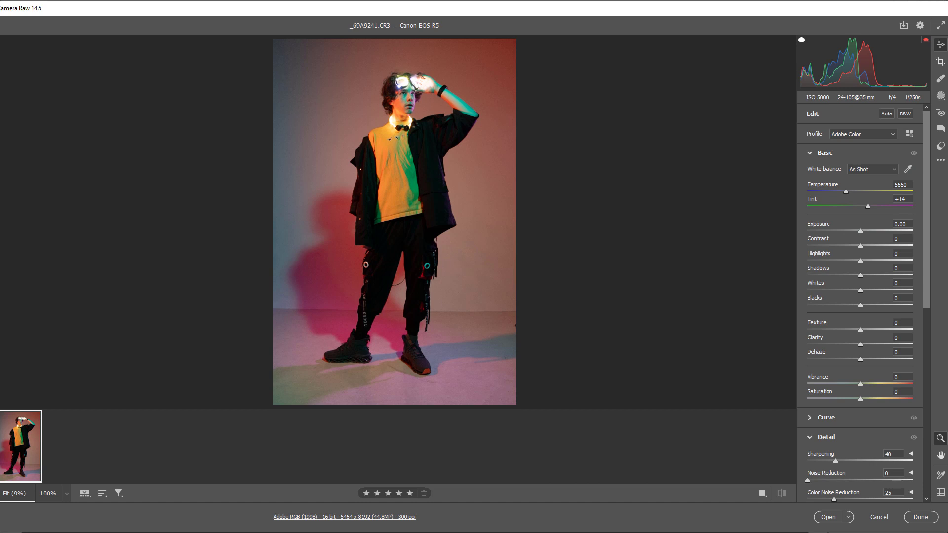
- Choose a depth of 16 Bits/Channel in the Camera Raw workflow preferences and accept them
click(345, 517)
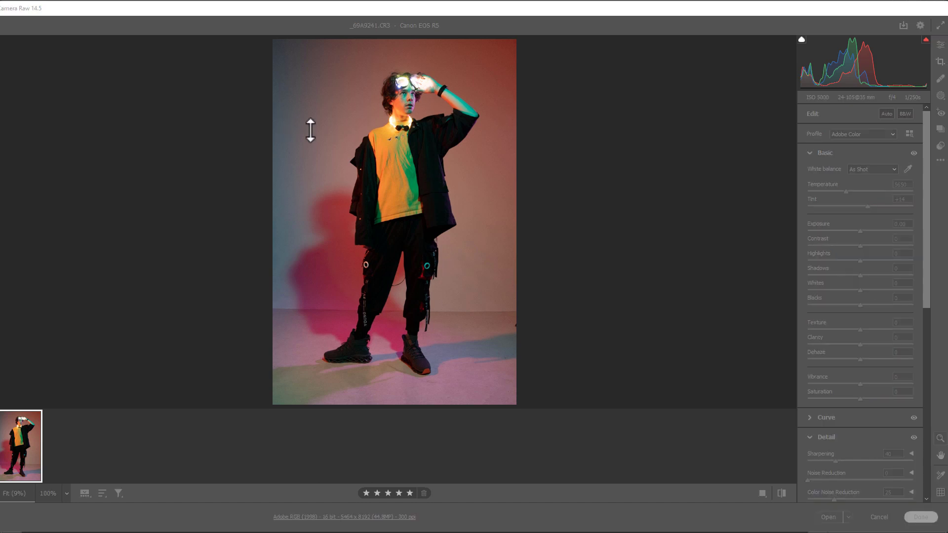
click(383, 517)
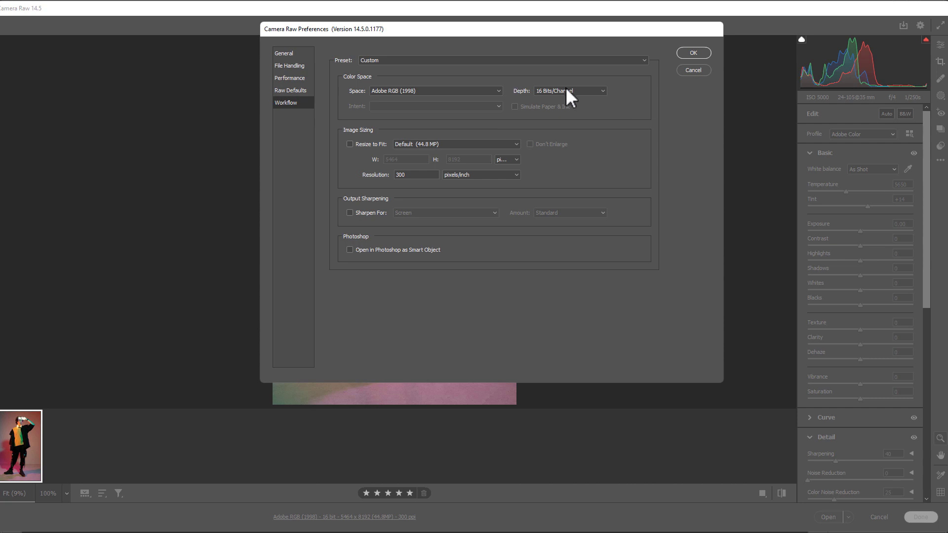
click(602, 94)
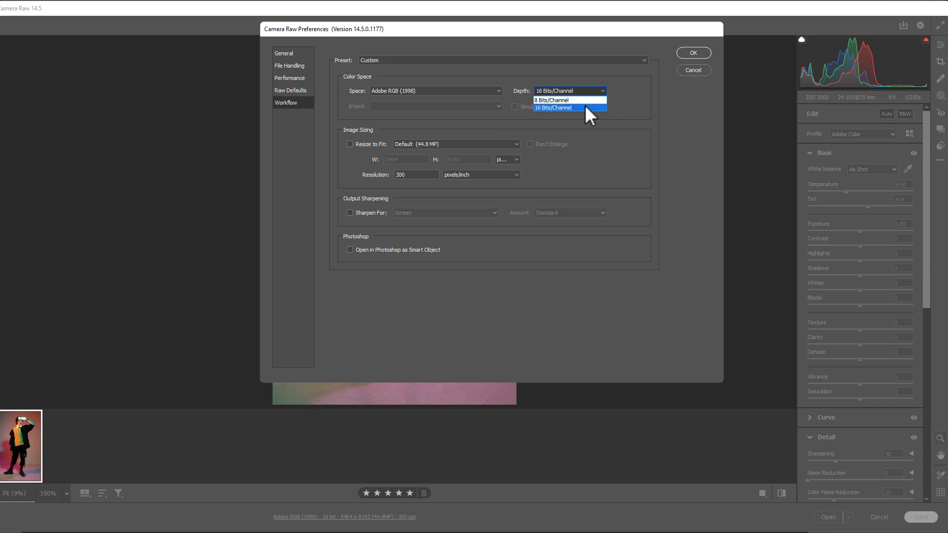
click(674, 130)
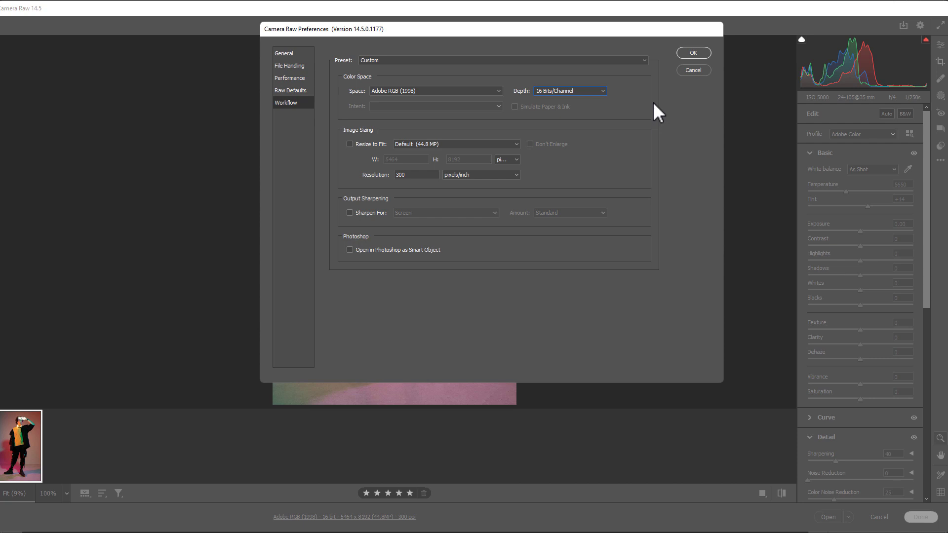
click(690, 51)
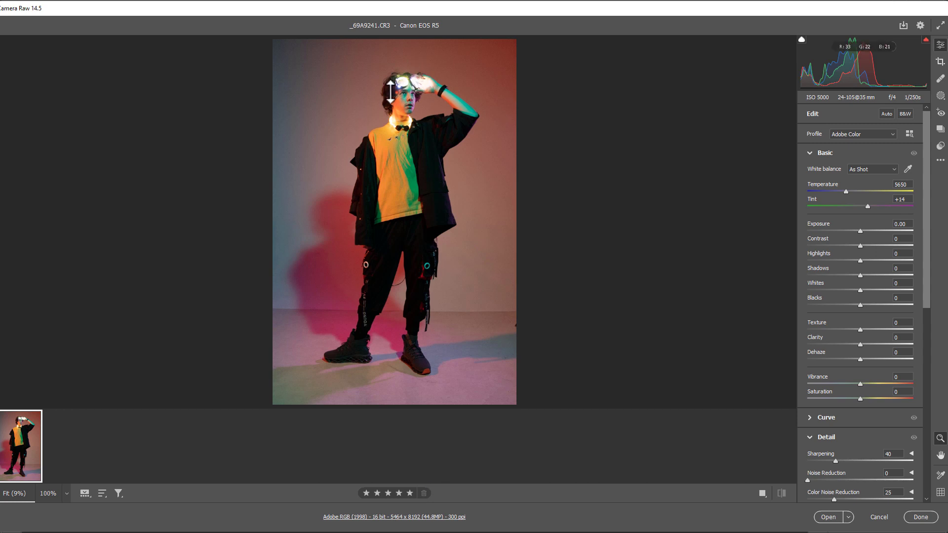
- Examine the noise on the subject's face, hair and the surrounding background at high magnification
drag(443, 121, 614, 252)
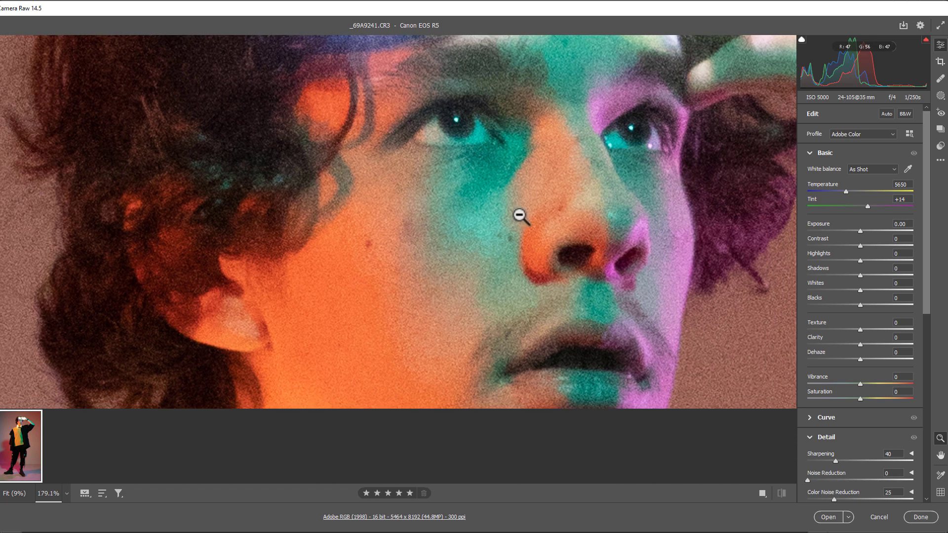
key(h)
drag(704, 296, 470, 427)
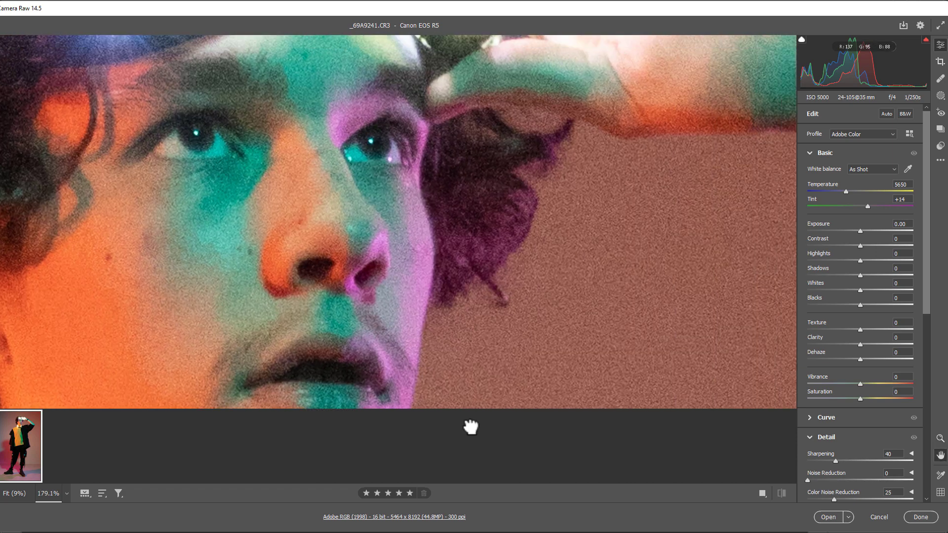
drag(445, 332, 588, 376)
drag(565, 147, 565, 58)
key(z)
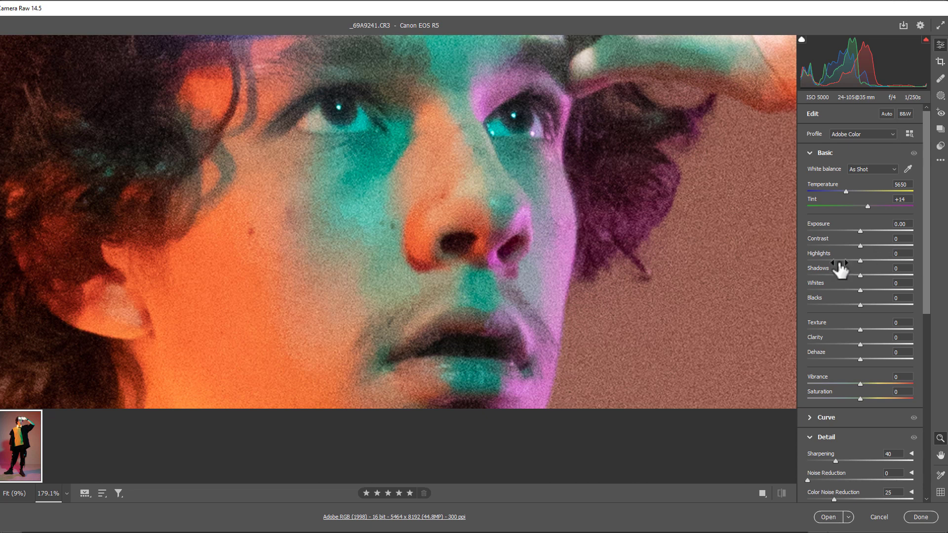
alt+click(540, 182)
drag(558, 125, 535, 247)
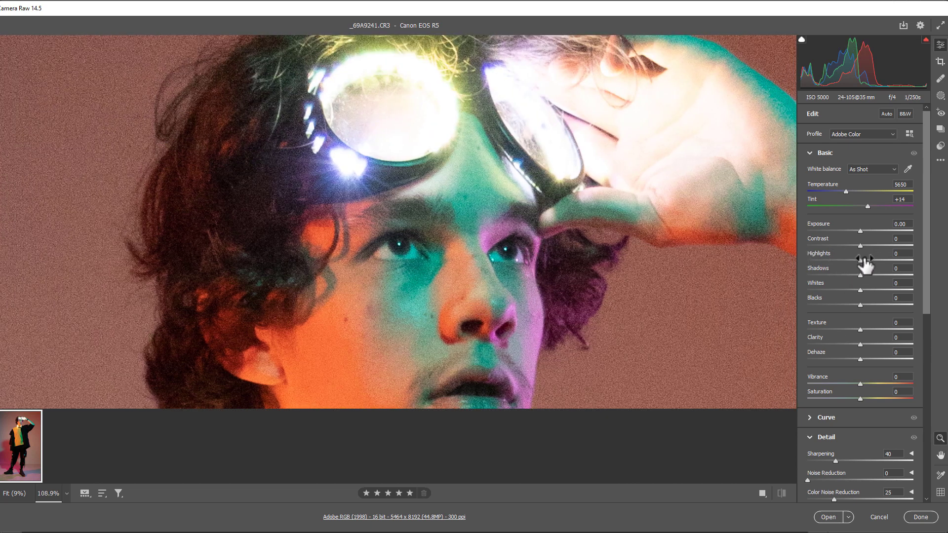
- Set Highlights to -64 and Shadows to +9 to recover detail in the goggles and dark areas
drag(862, 266, 822, 259)
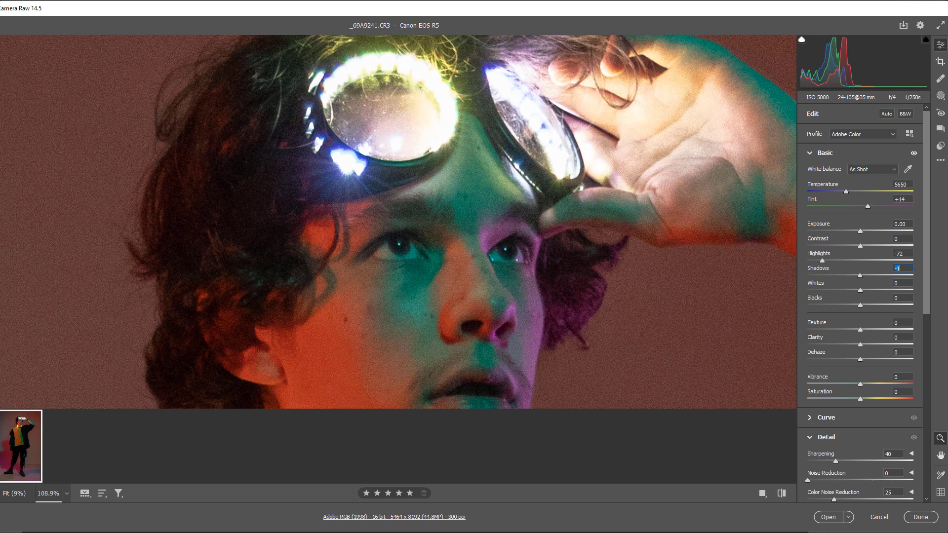
mouse_move(822, 260)
mouse_down()
mouse_move(799, 259)
mouse_move(827, 259)
mouse_up()
drag(482, 214, 442, 226)
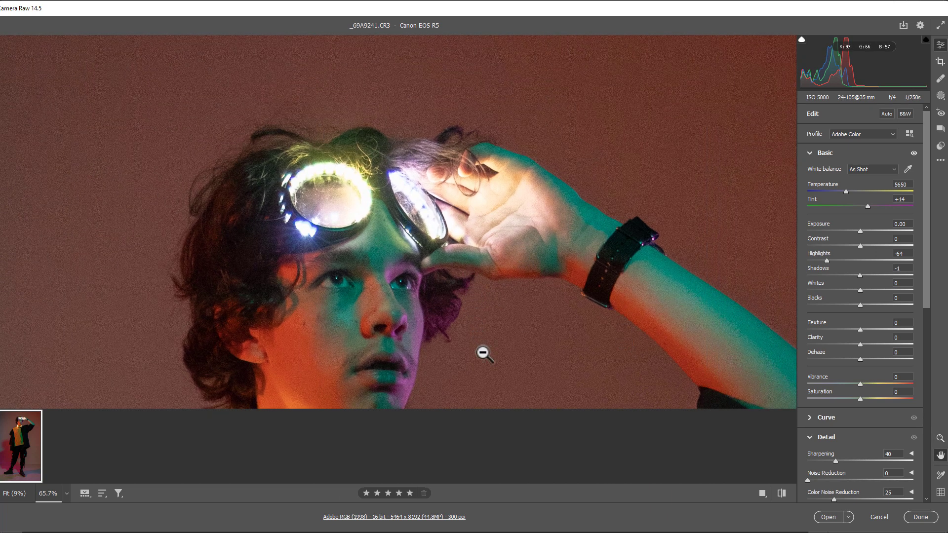
drag(482, 354, 455, 325)
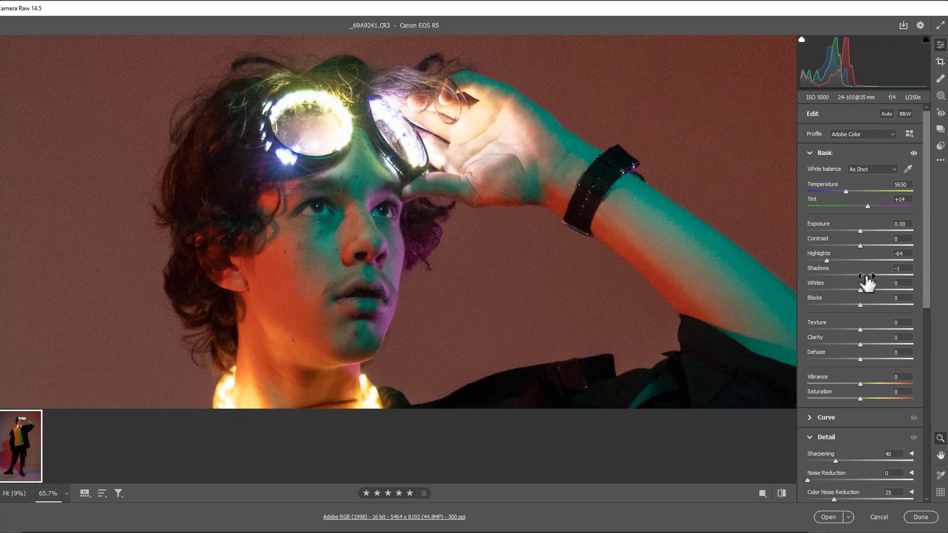
mouse_move(862, 276)
mouse_down()
mouse_move(904, 277)
mouse_move(828, 275)
mouse_move(865, 275)
mouse_up()
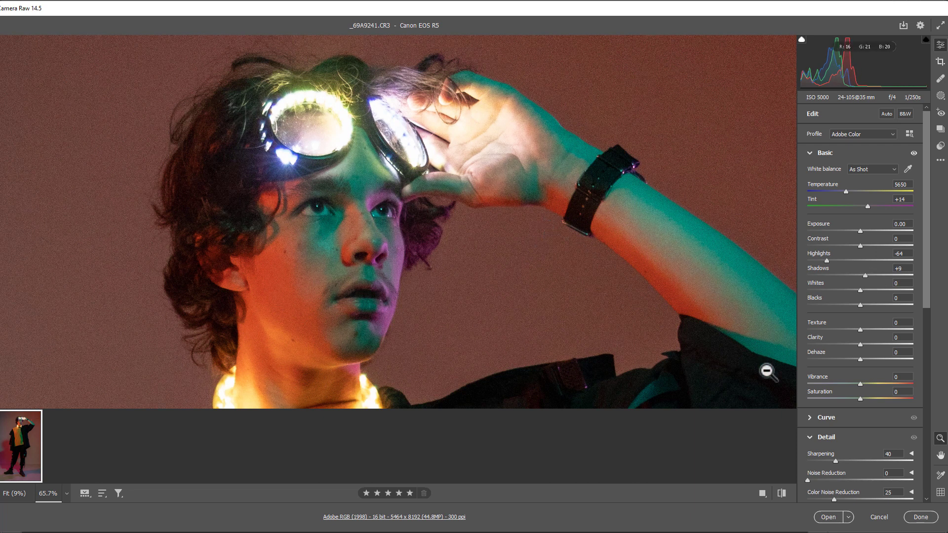
- Set Sharpening to 72 and slightly raise the Oranges luminance in the Color Mixer
click(858, 462)
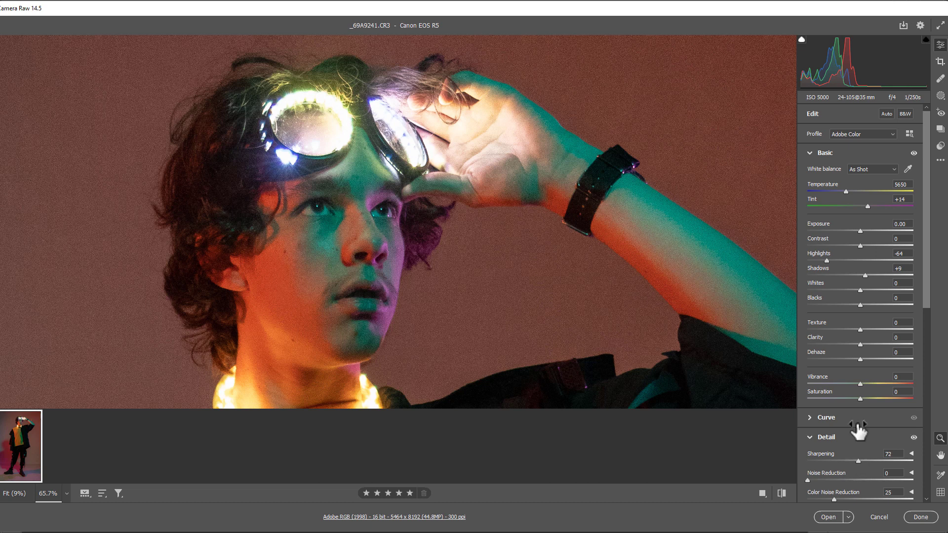
scroll(857, 407, down, 6)
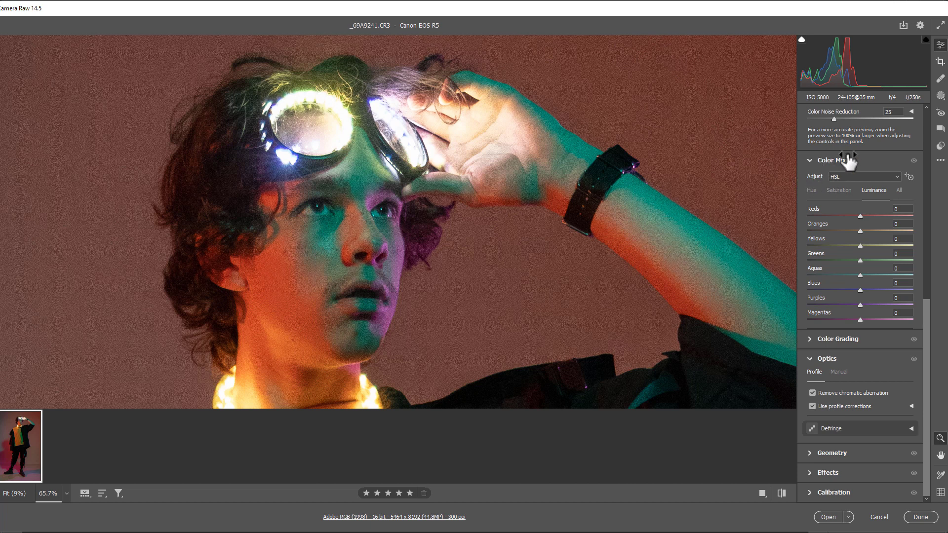
mouse_move(861, 231)
mouse_down()
mouse_move(880, 230)
mouse_move(869, 232)
mouse_up()
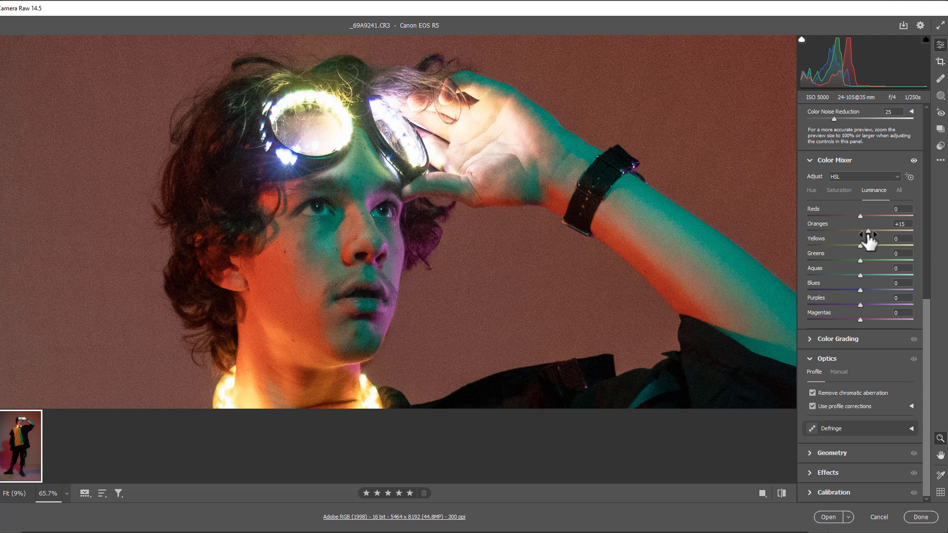
drag(869, 232, 866, 232)
- Open the developed raw photo in Photoshop and duplicate its Background layer twice
click(827, 517)
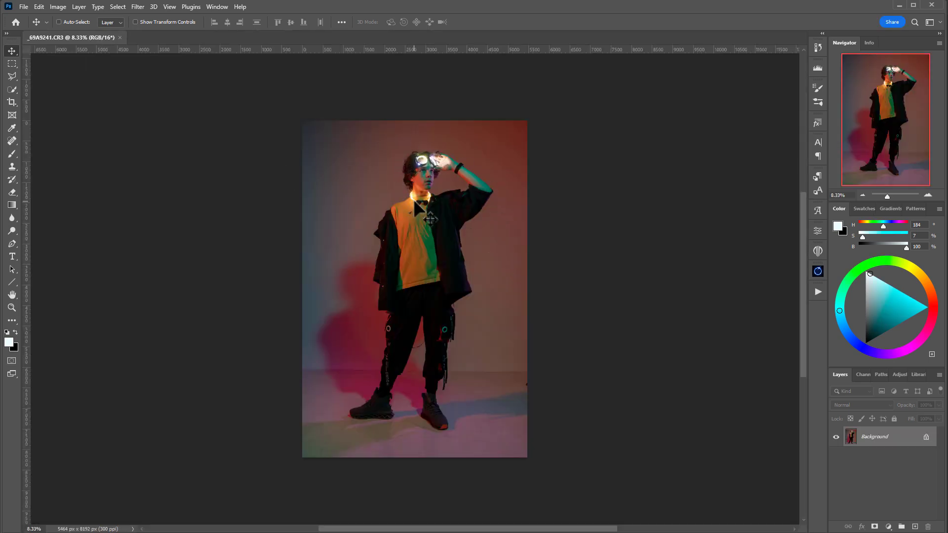
scroll(427, 208, up, 3)
drag(421, 221, 434, 501)
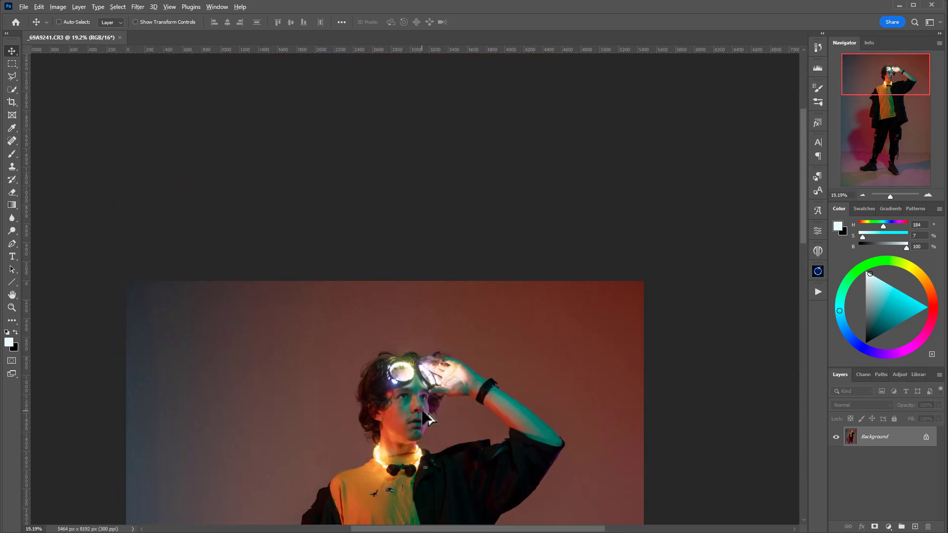
scroll(423, 411, up, 3)
drag(457, 417, 458, 395)
drag(459, 315, 480, 256)
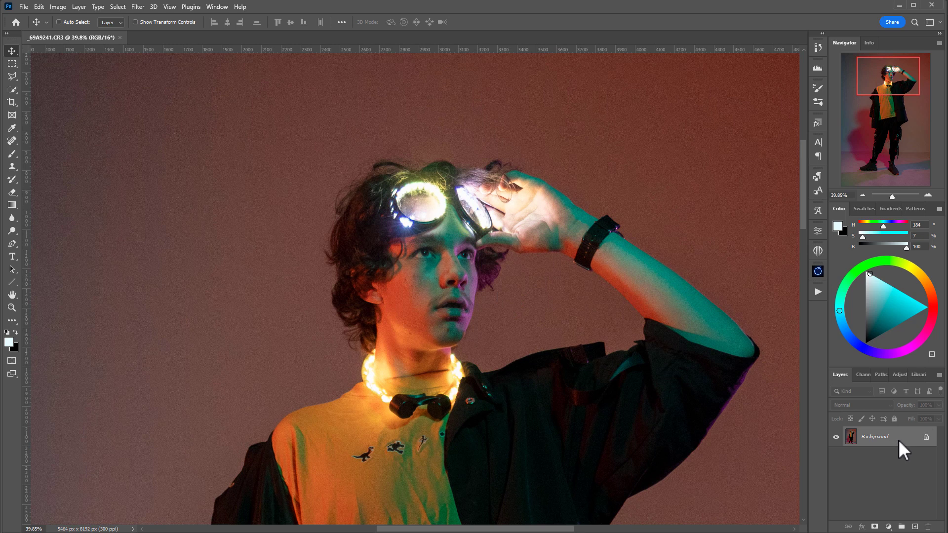
drag(899, 440, 915, 526)
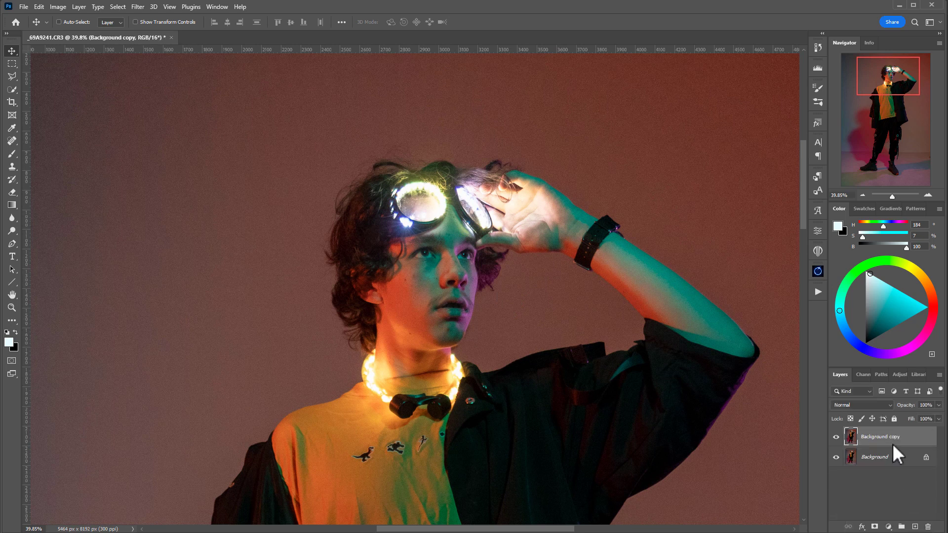
key(ctrl+j)
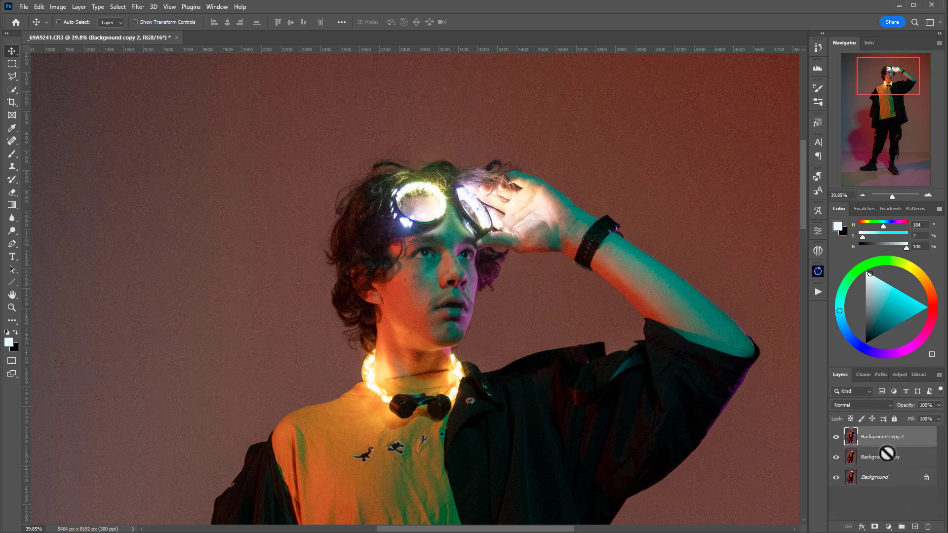
- Rename the lower duplicate layer "noise" and the upper one "noise AI", hide noise AI, and make noise the active layer
double_click(887, 453)
text(noise)
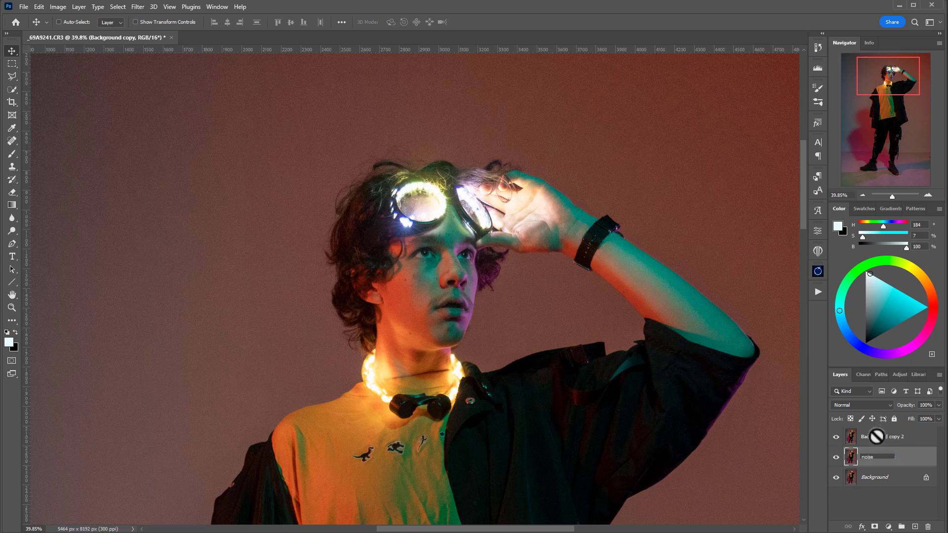
double_click(877, 437)
text(no)
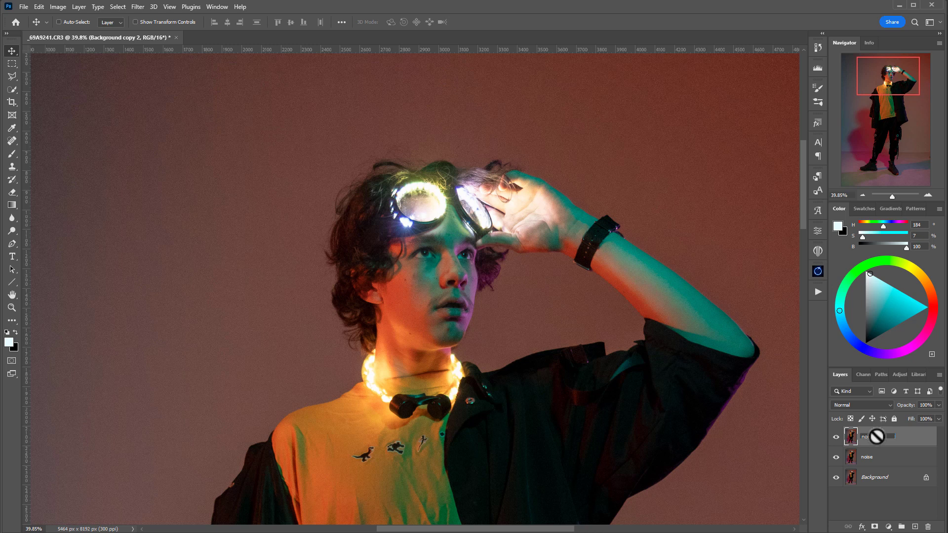
text(ise AI)
click(878, 454)
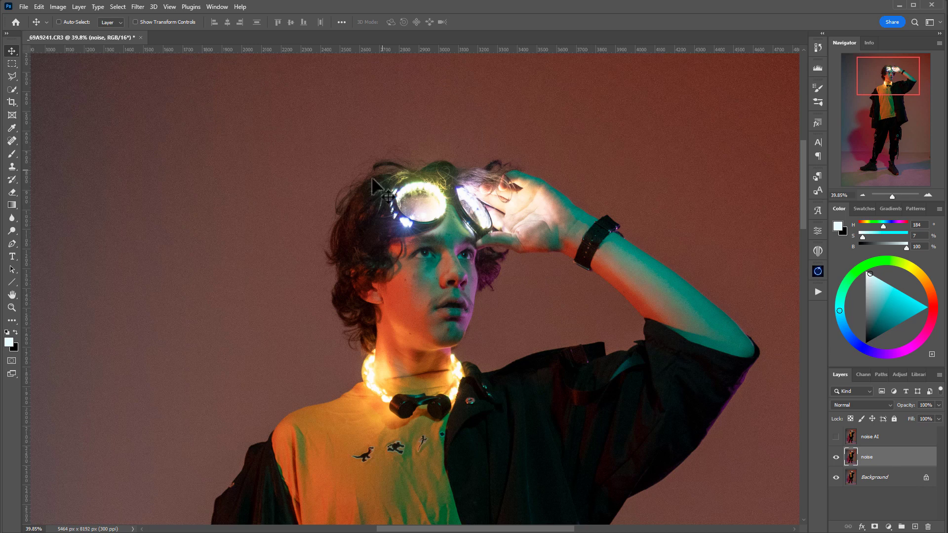
- Examine the noise on the subject's face up close and look over the available Noise filters
scroll(360, 225, up, 5)
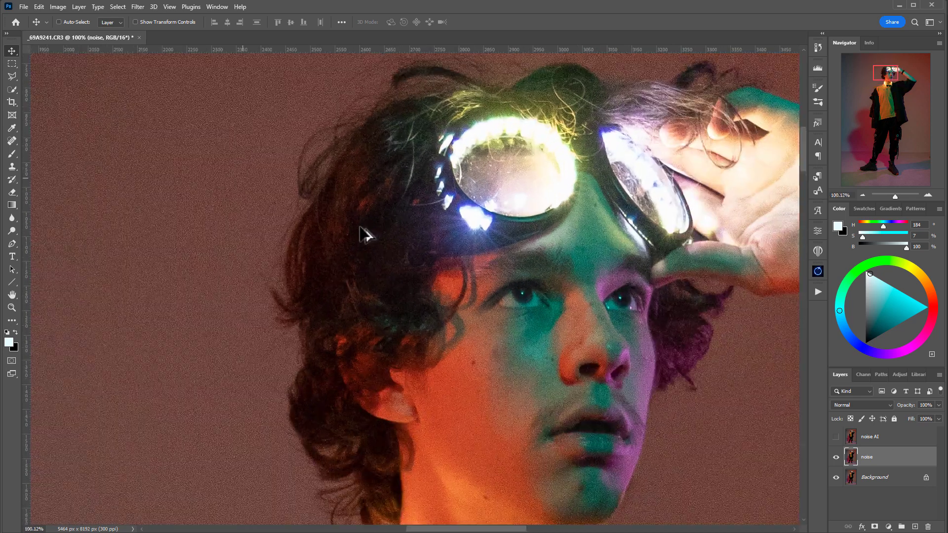
drag(545, 331, 345, 265)
scroll(357, 263, up, 5)
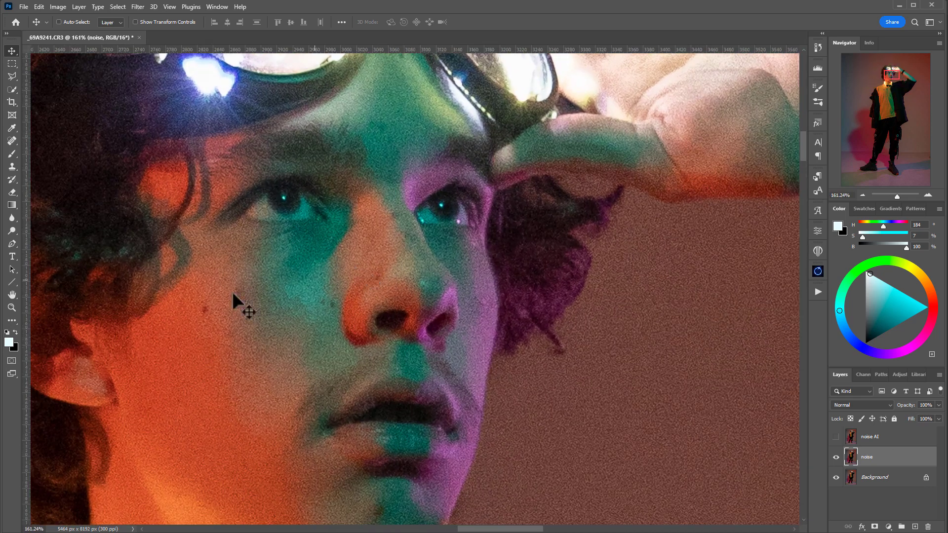
drag(232, 291, 351, 282)
drag(302, 307, 299, 295)
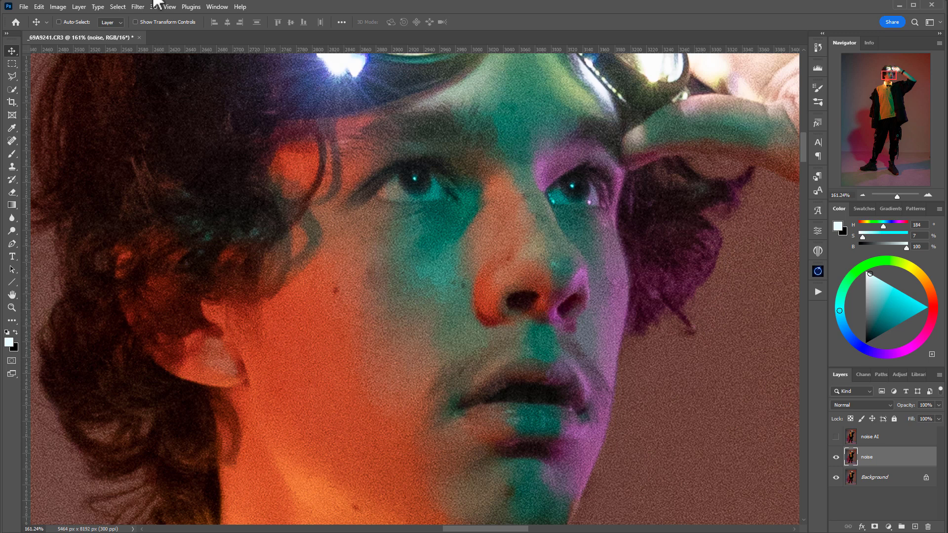
click(138, 7)
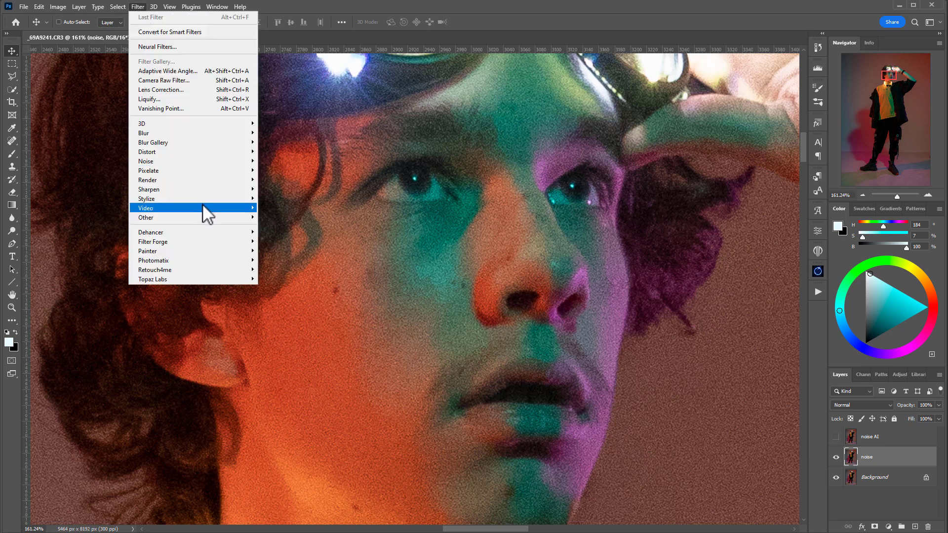
mouse_move(203, 205)
mouse_move(201, 160)
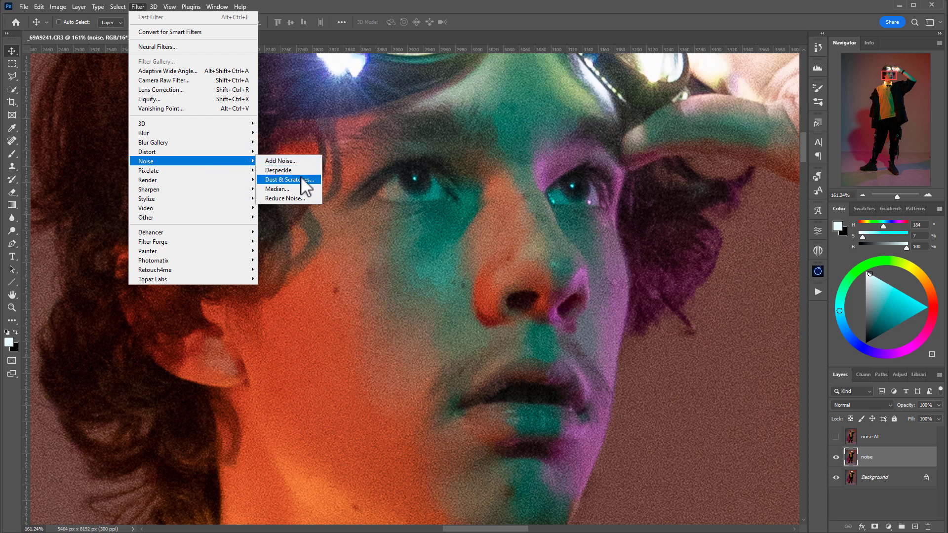
click(301, 177)
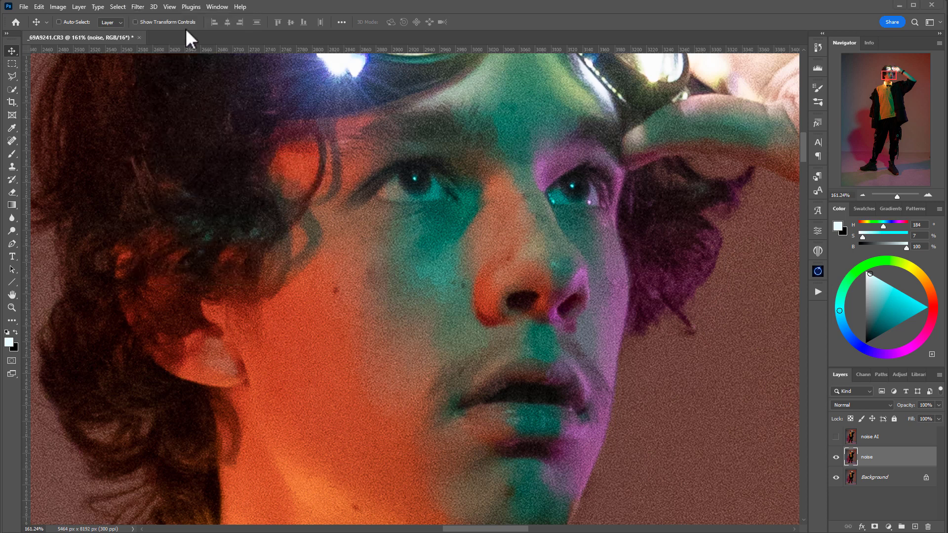
click(140, 11)
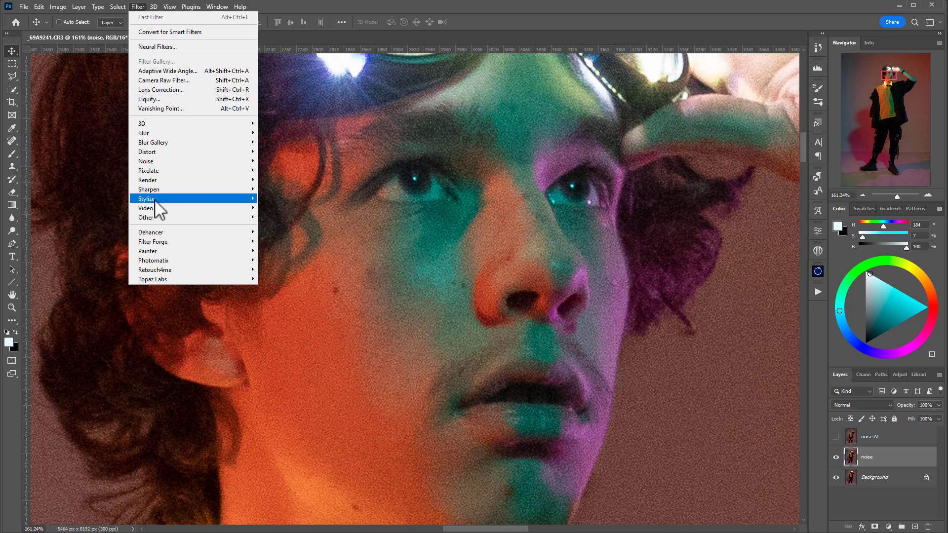
mouse_move(198, 163)
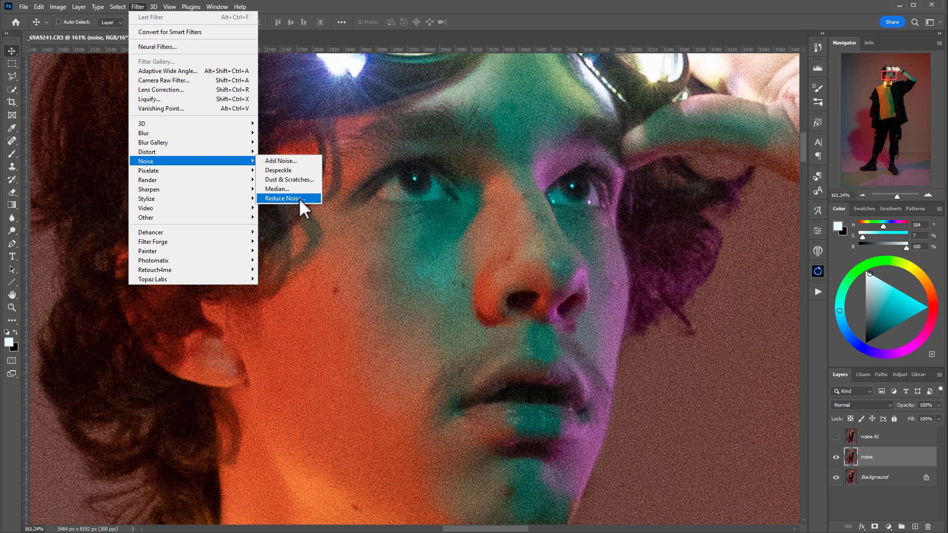
- Try the Smart Portrait and Skin Smoothing neural filters on the noise layer and cancel them
click(194, 46)
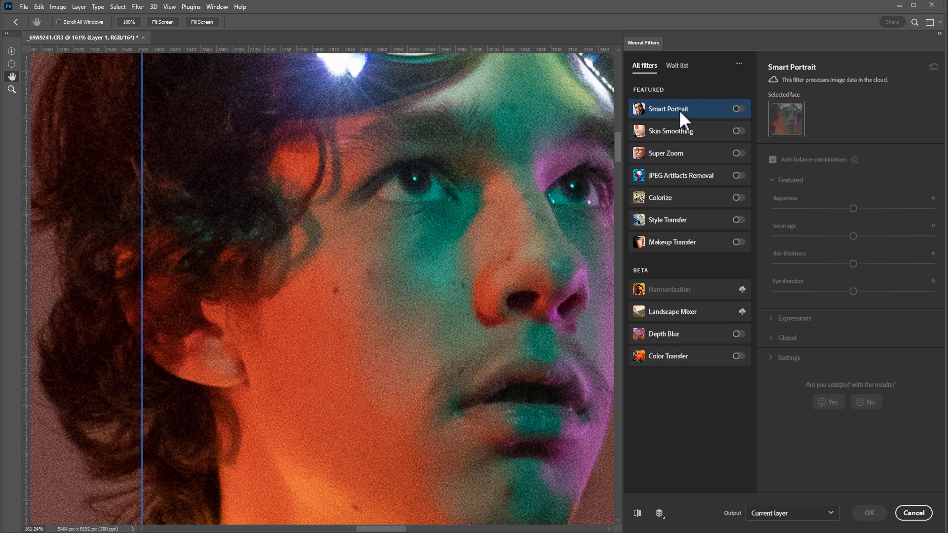
click(737, 109)
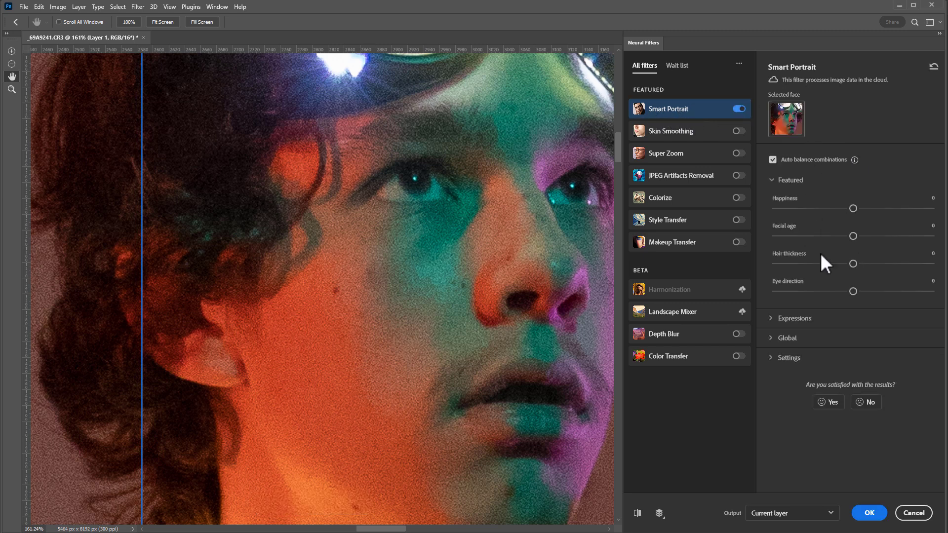
click(812, 365)
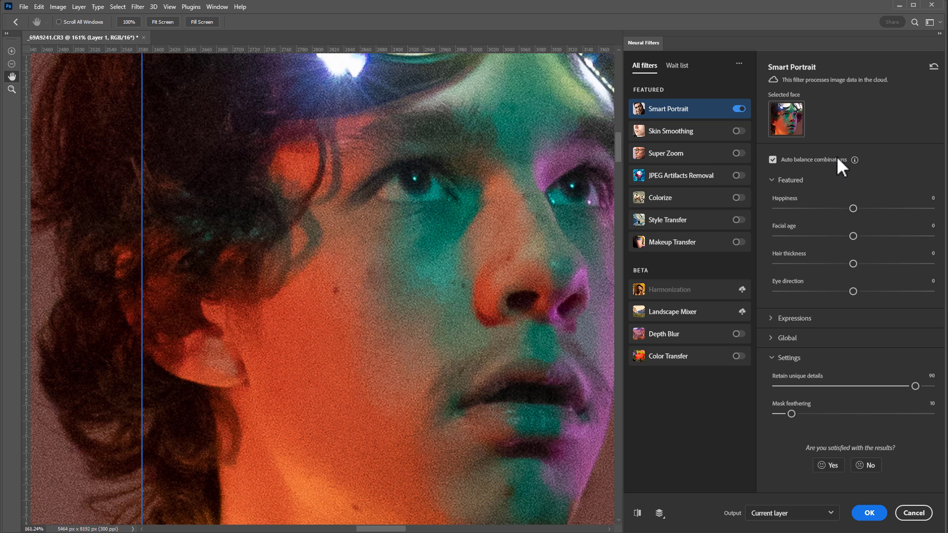
click(737, 109)
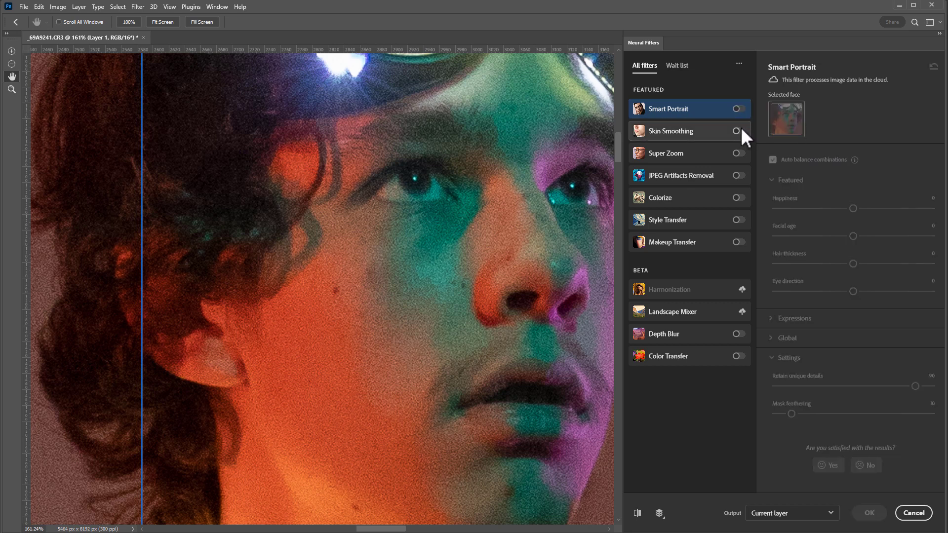
click(740, 131)
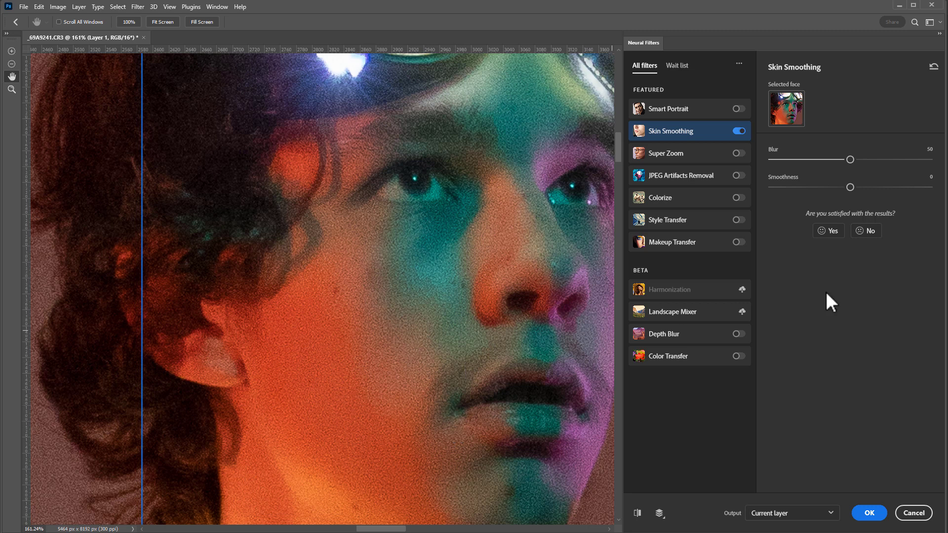
click(739, 131)
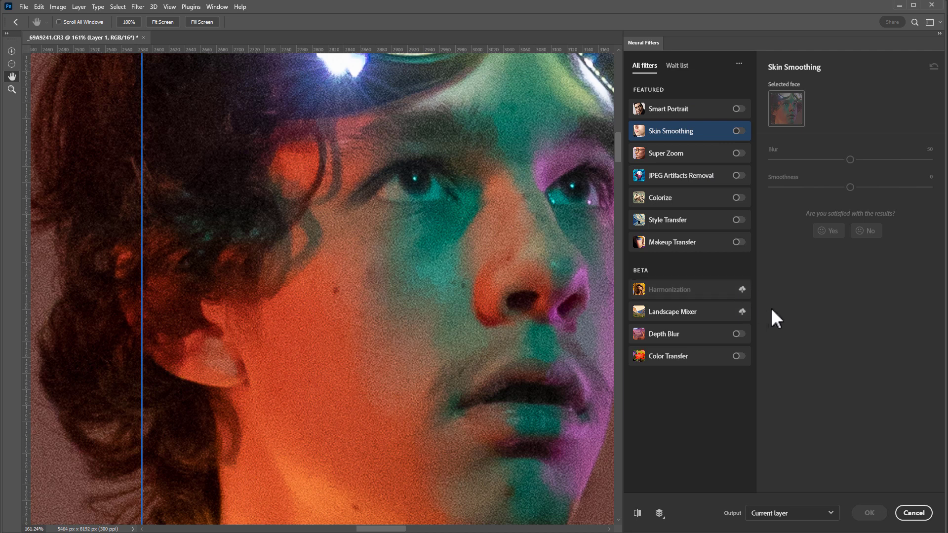
click(916, 513)
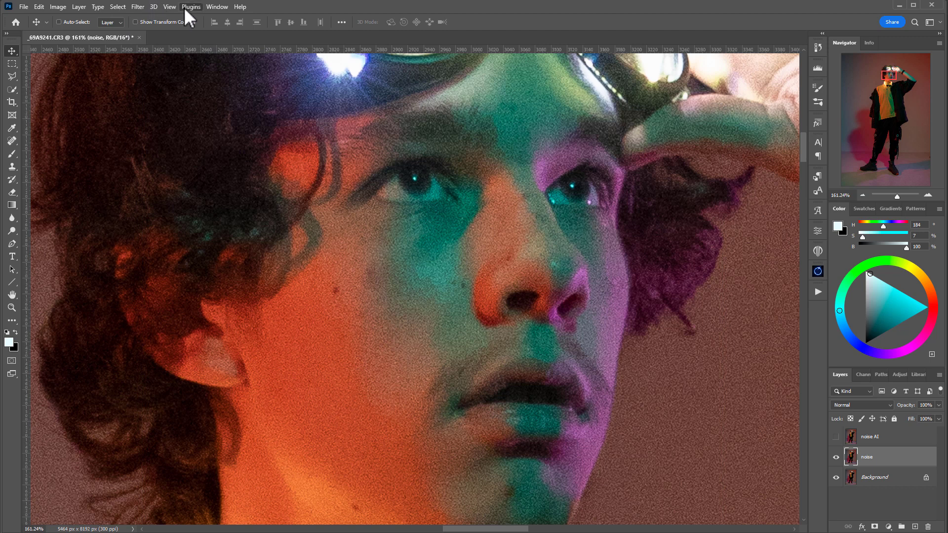
- Try the Reduce Noise filter on the noise layer with Strength set to 5
click(185, 8)
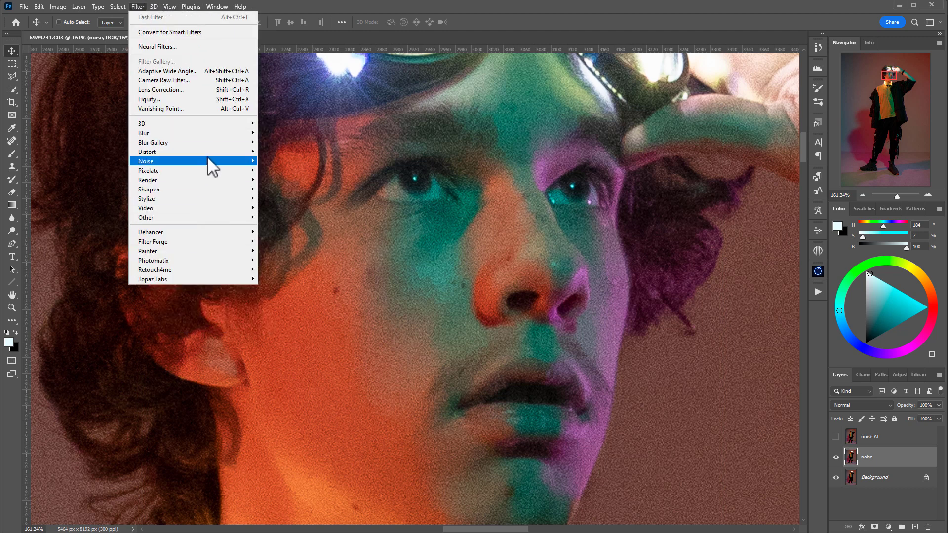
mouse_move(207, 159)
click(308, 200)
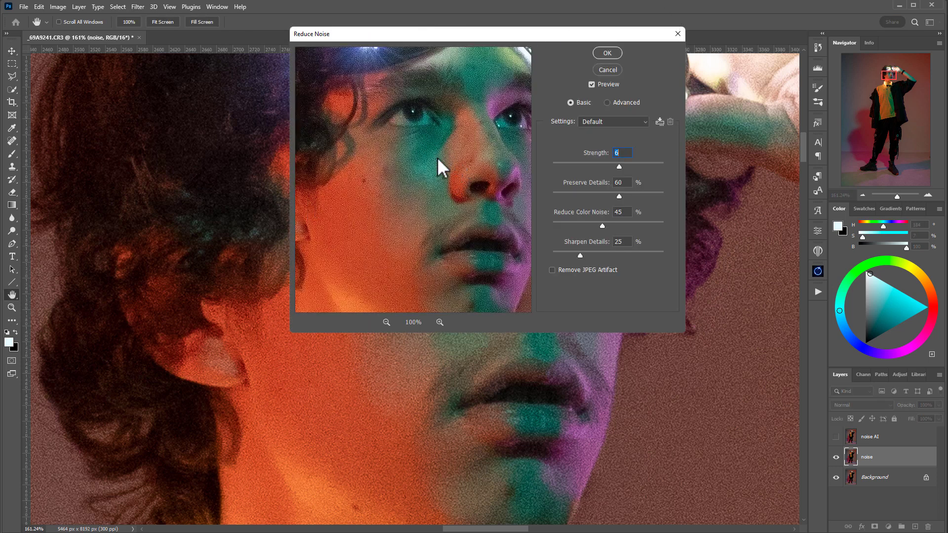
key(Up)
key(Up)
key(Up)
key(Up)
key(Down)
key(Down)
key(Down)
key(Down)
key(Down)
- Inspect the cheek in the Reduce Noise preview at 300% and check the Advanced mode
drag(444, 157, 456, 228)
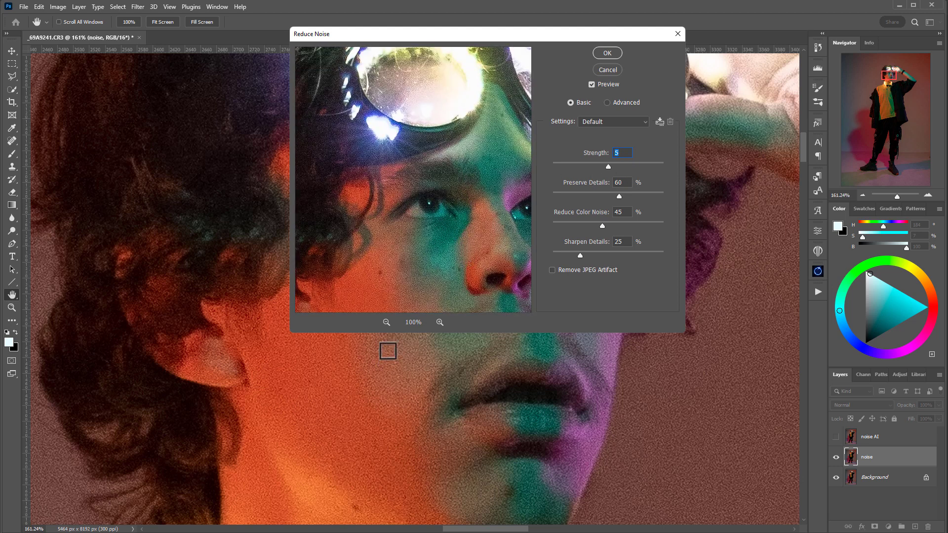
click(440, 322)
click(440, 322)
drag(459, 254, 445, 52)
drag(446, 232, 493, 264)
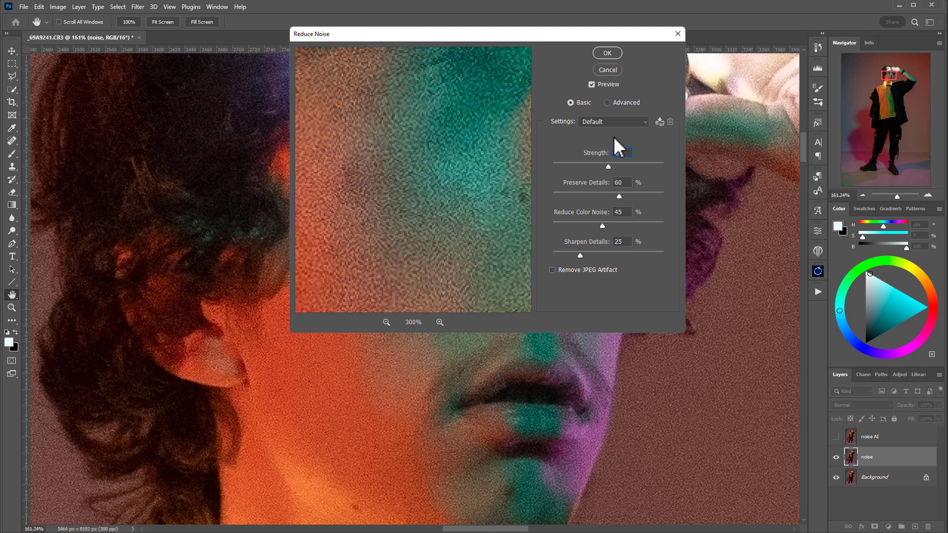
click(626, 103)
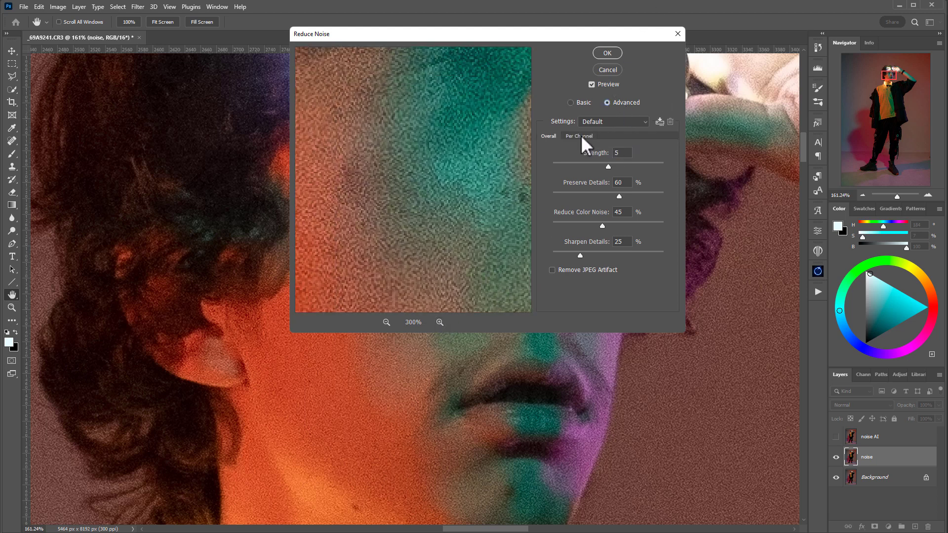
click(581, 103)
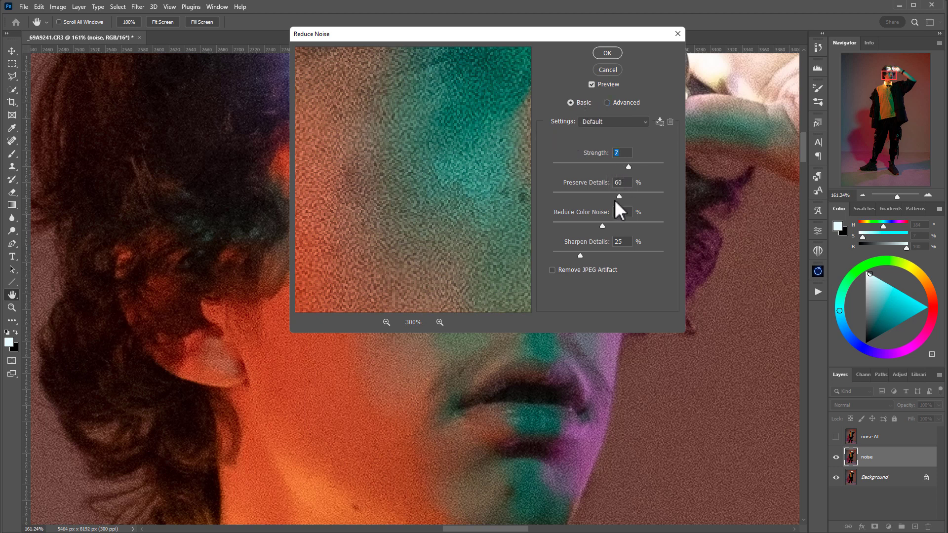
- Try Reduce Noise with Strength 7, Preserve Details 68% and Sharpen Details 24%, check the area below the eye, and cancel the filter
drag(620, 196, 629, 196)
drag(580, 255, 579, 256)
drag(491, 38, 748, 54)
click(417, 244)
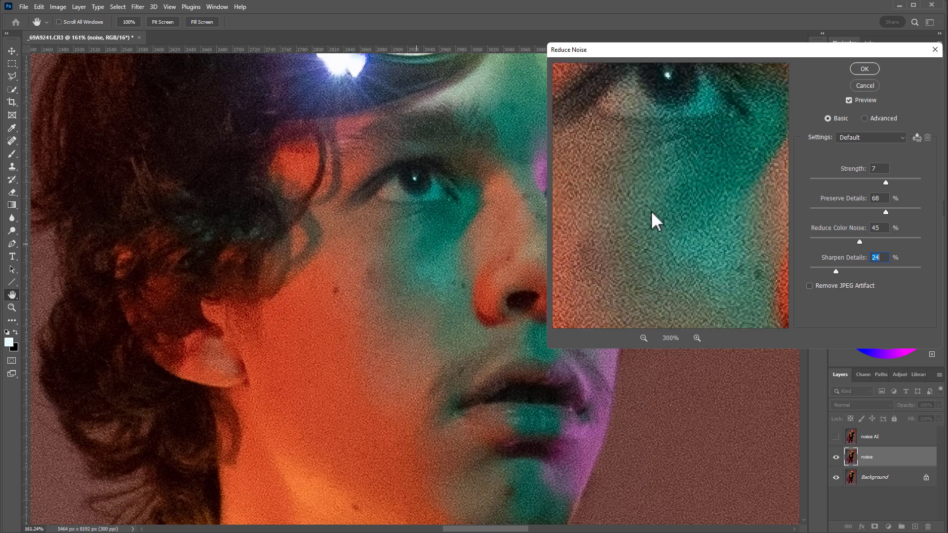
click(865, 86)
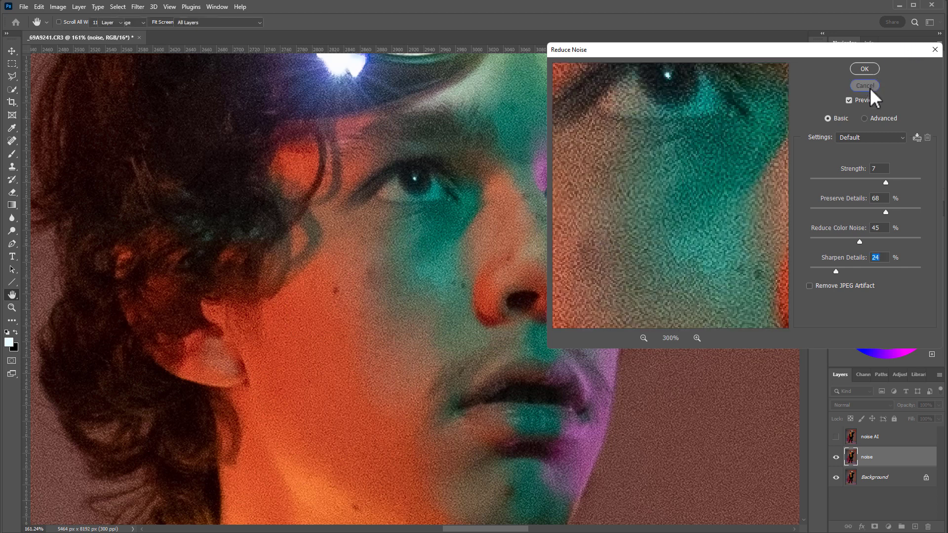
- Apply Dust & Scratches to the noise layer with a Radius of 5 pixels and a Threshold of 0
click(137, 7)
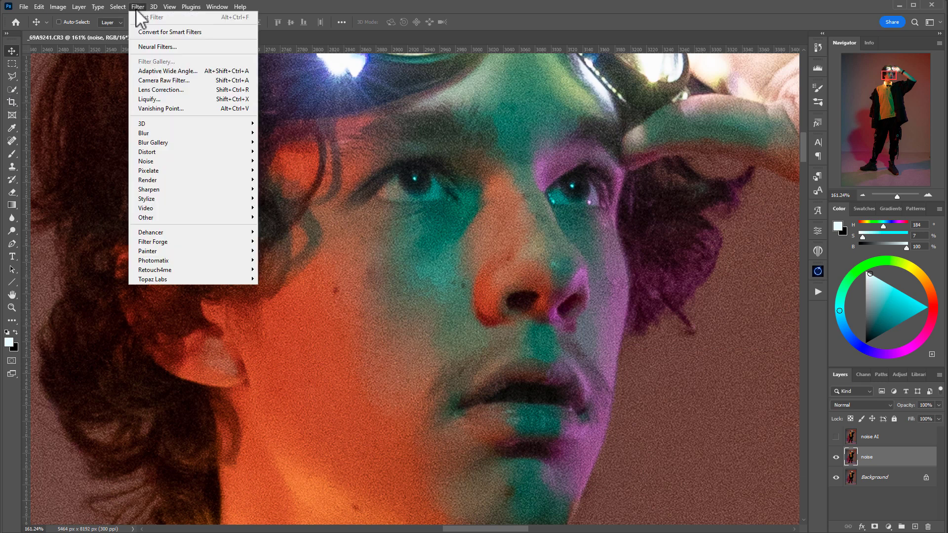
mouse_move(188, 160)
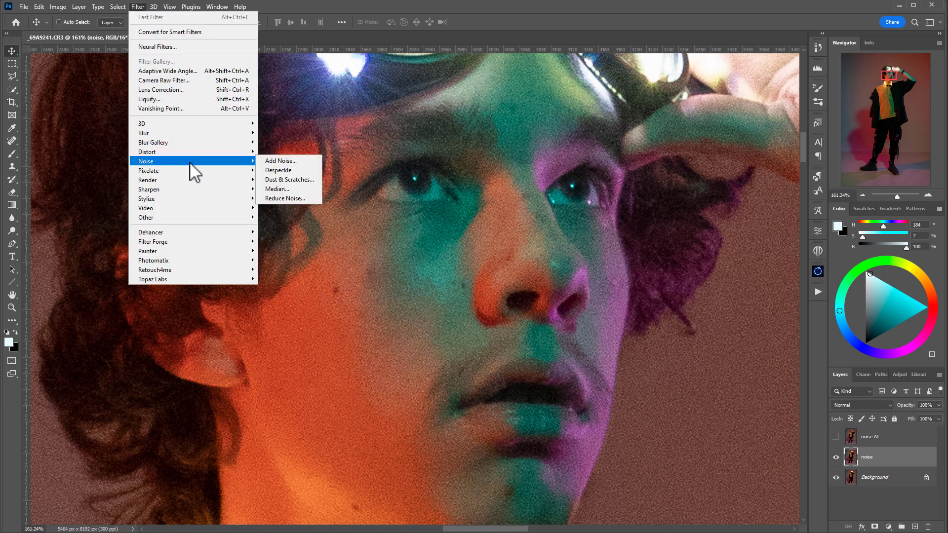
click(294, 189)
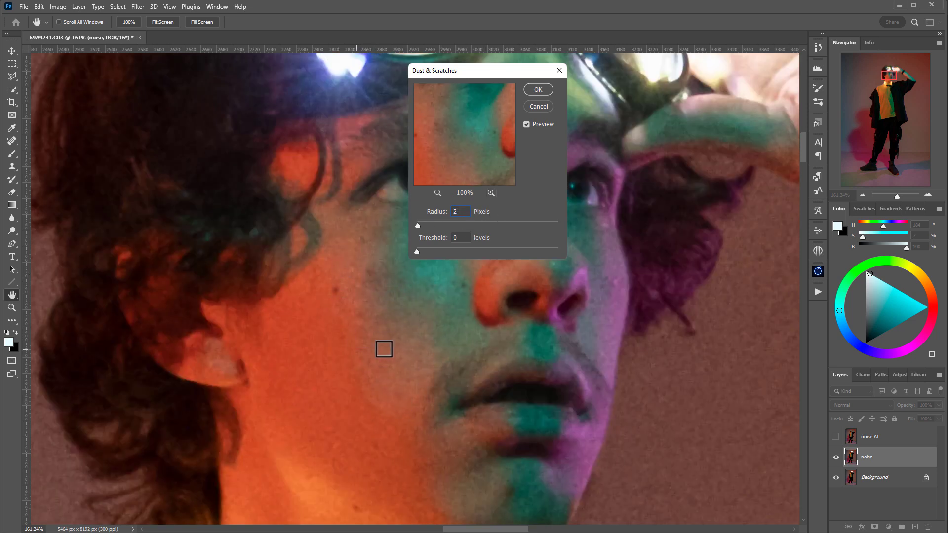
double_click(467, 216)
text(3)
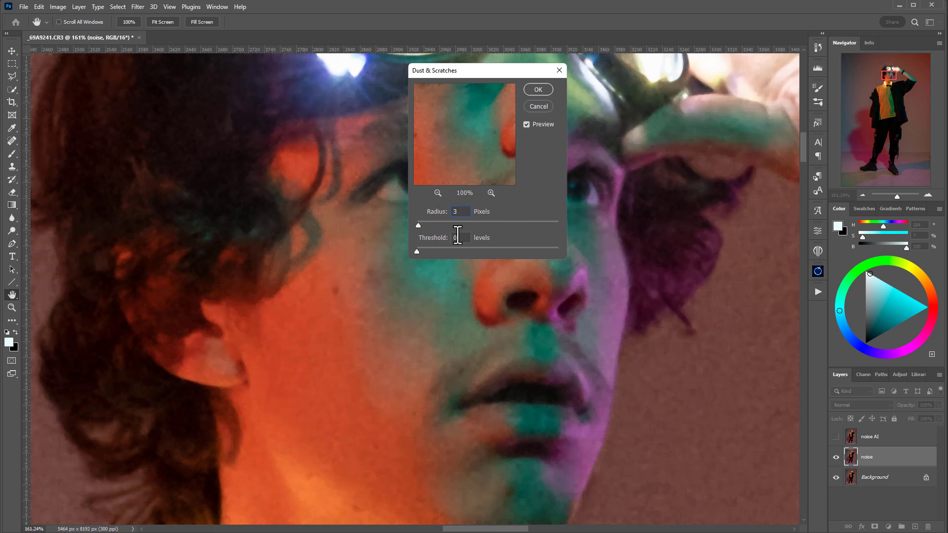
drag(490, 74, 624, 81)
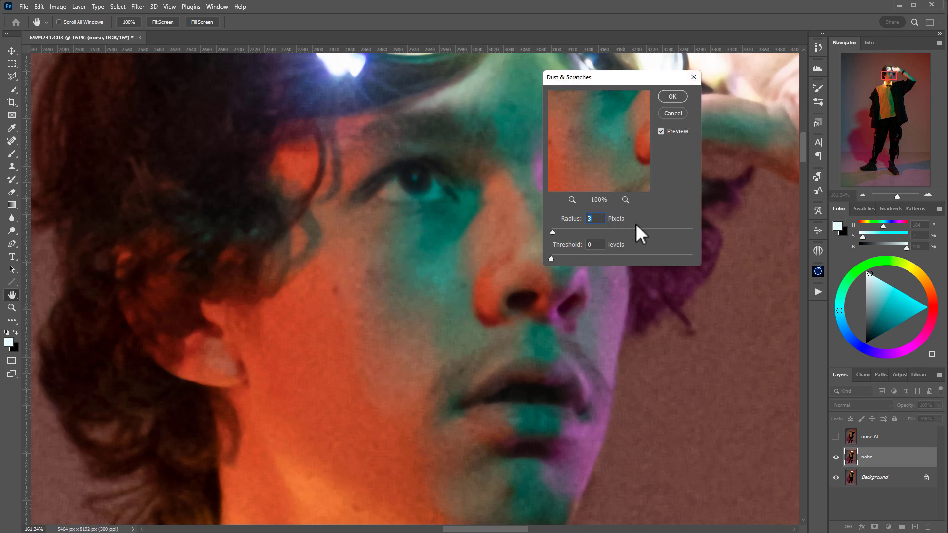
text(5)
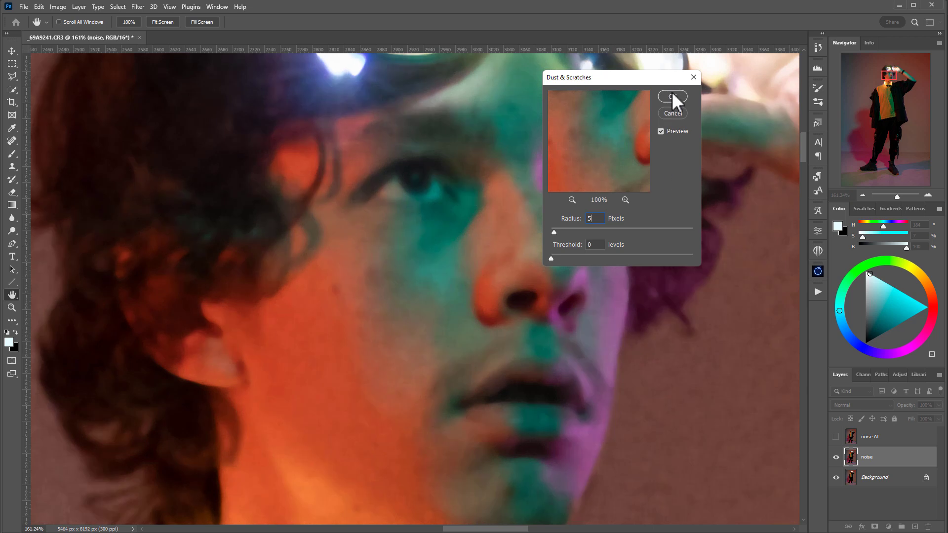
click(673, 97)
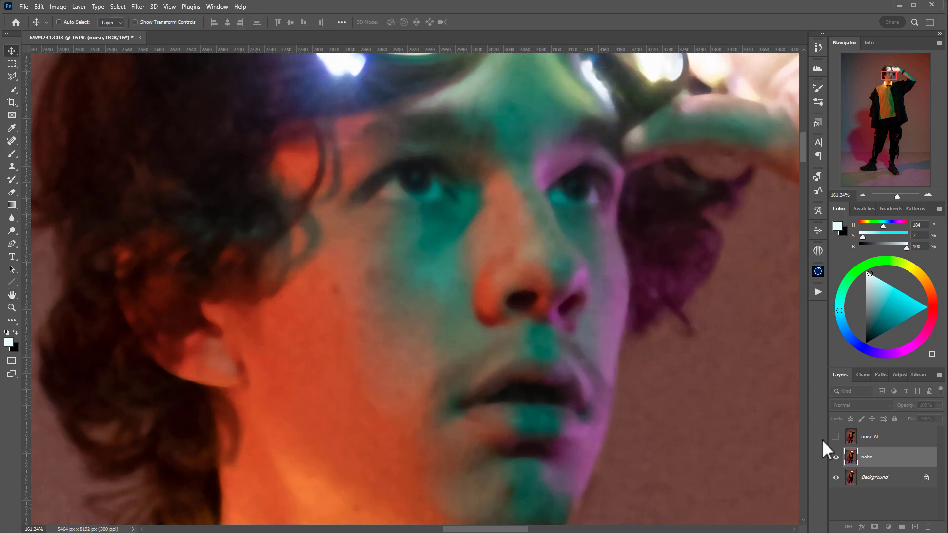
- Hide the noise layer's filter effect with a black layer mask and activate the Brush tool
alt+click(874, 527)
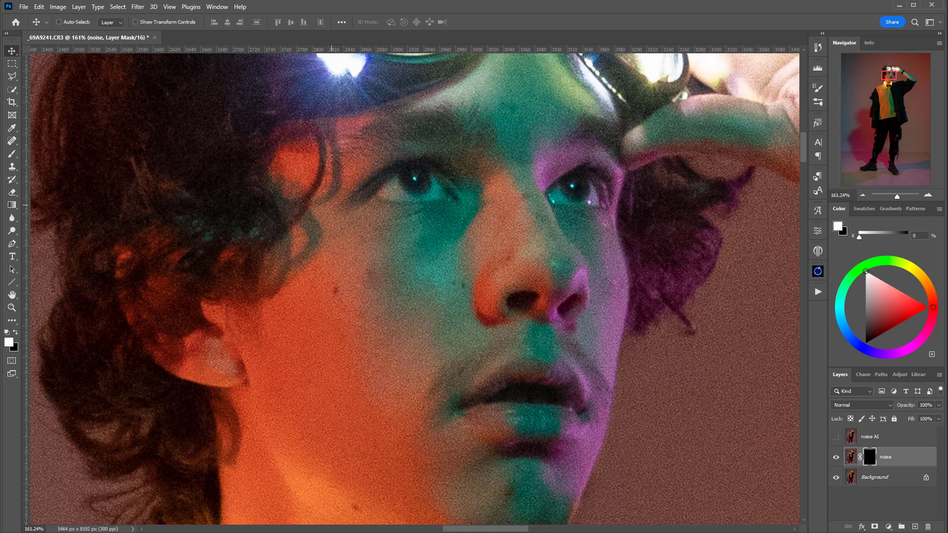
click(12, 153)
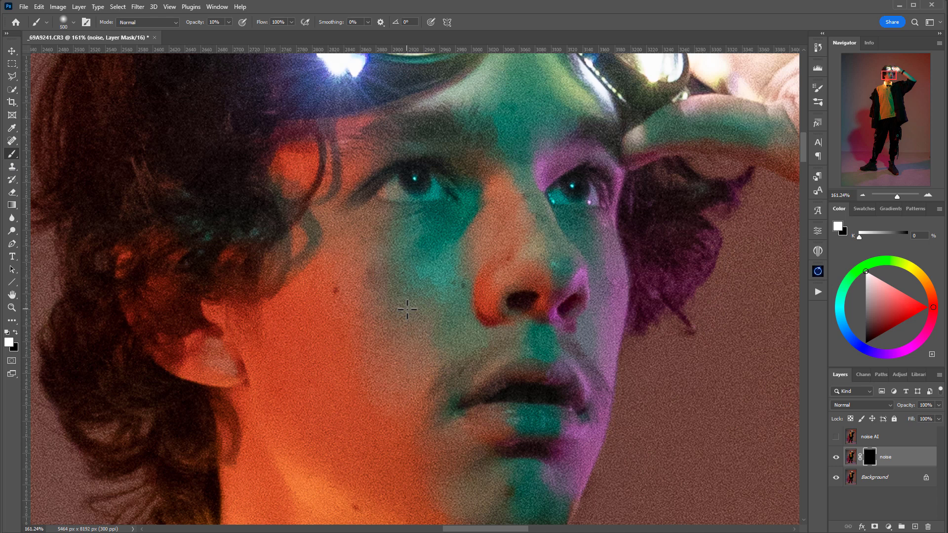
- Paint on the noise layer's mask over the facial skin with a 125-pixel white brush at 10% opacity
key(bracketleft)
key(bracketleft)
key(bracketleft)
key(bracketleft)
key(bracketleft)
key(bracketleft)
key(bracketleft)
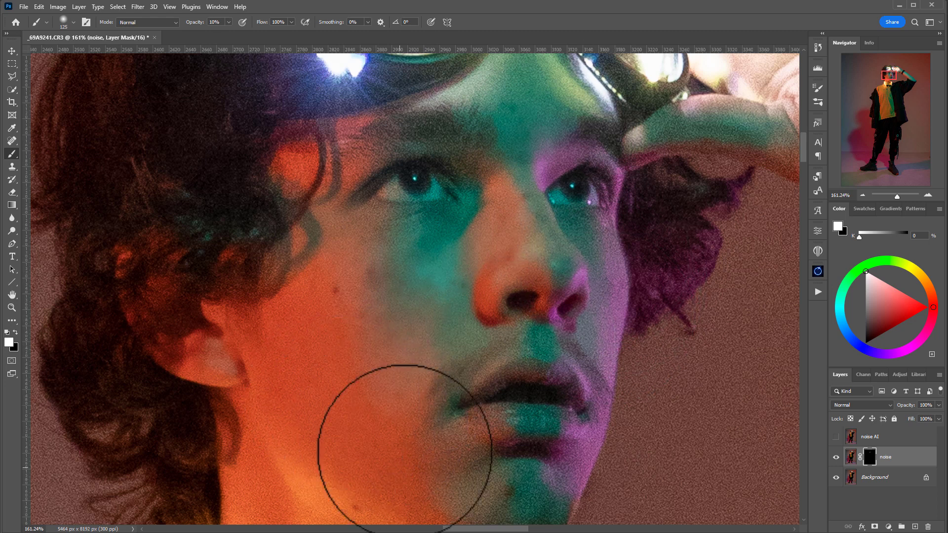
scroll(405, 448, down, 5)
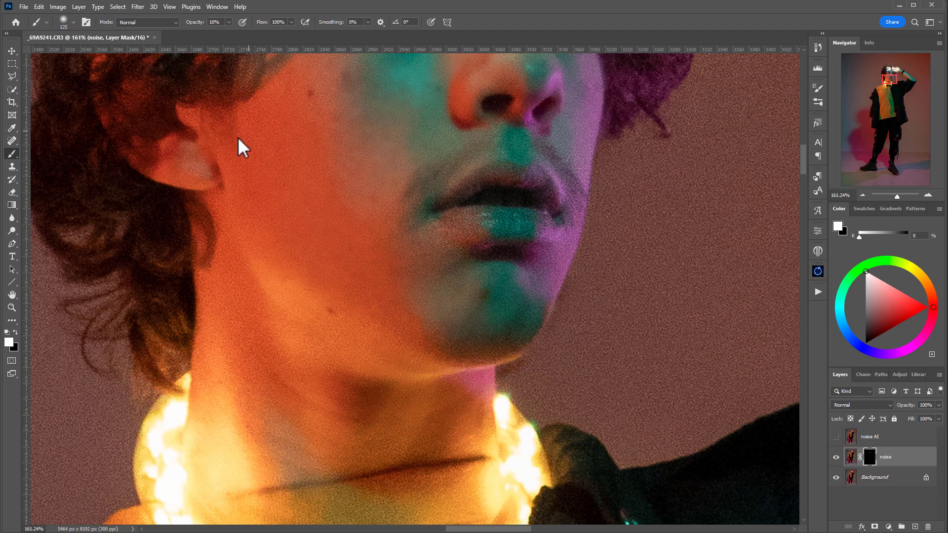
scroll(472, 407, up, 5)
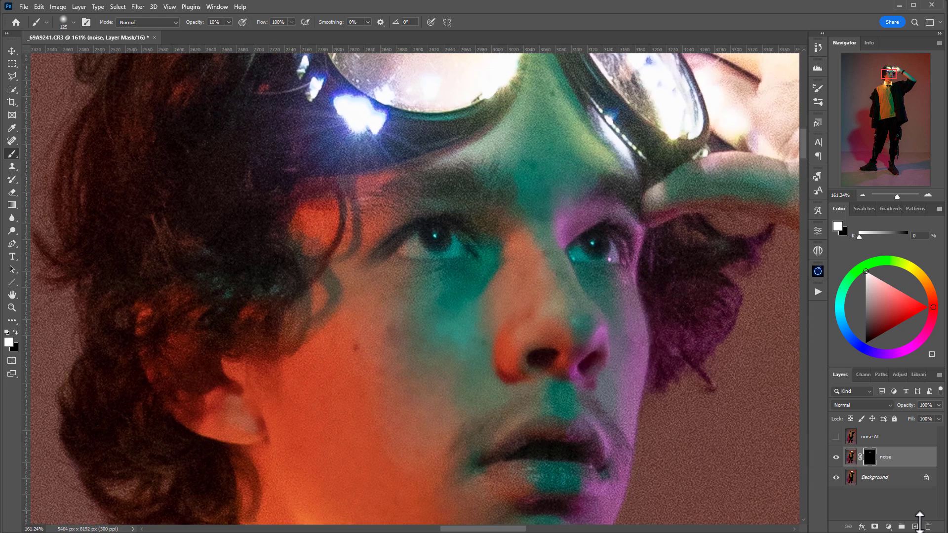
- Add a new layer above the noise layer and fill it with 50% Gray in Normal mode at 100% opacity
click(916, 526)
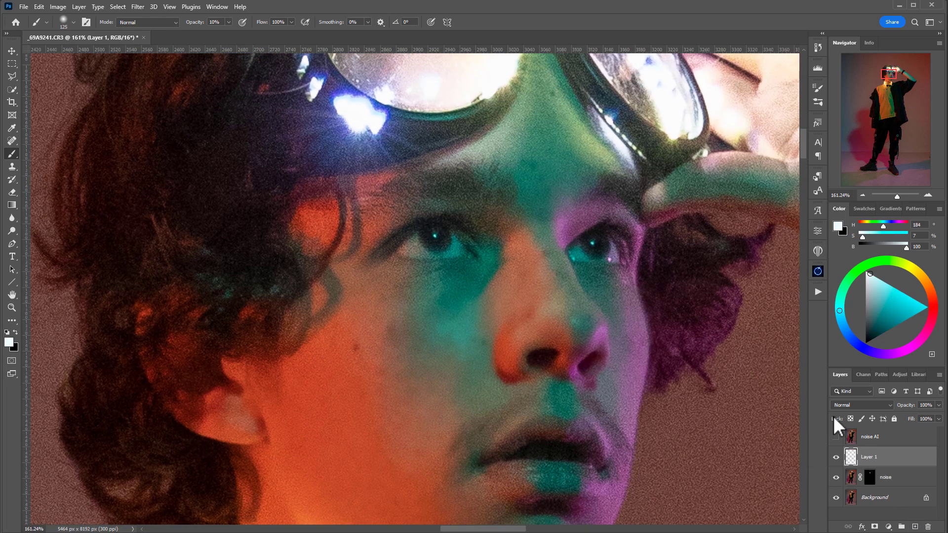
key(shift+F5)
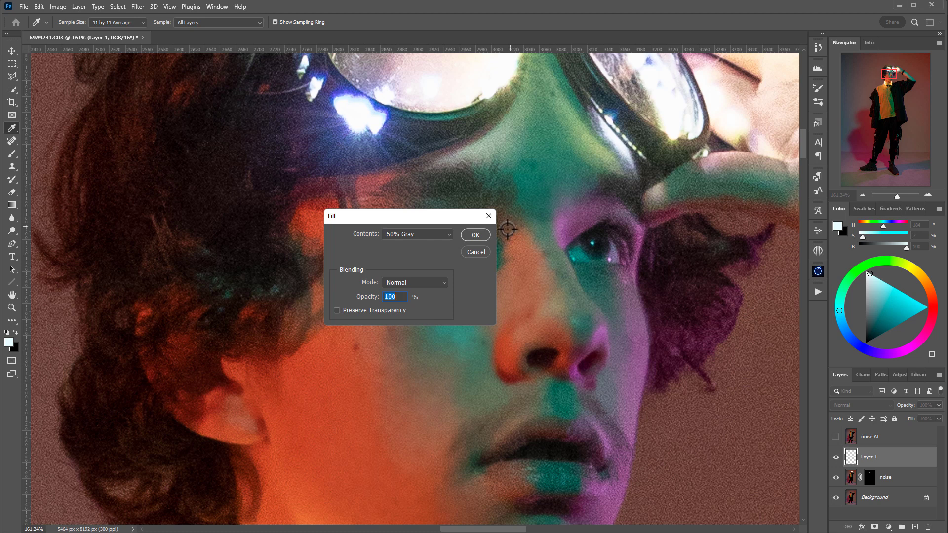
click(476, 237)
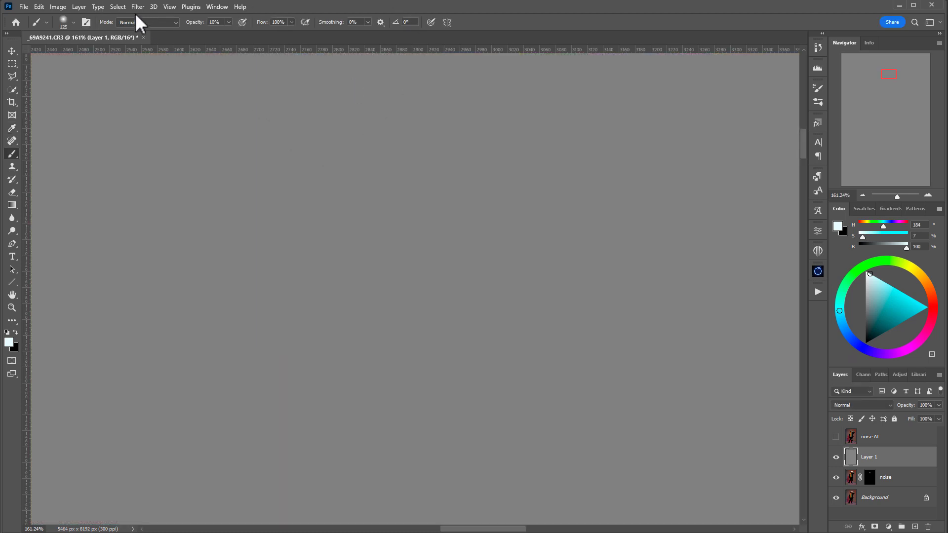
- Apply Add Noise to the gray layer at 5%, Gaussian and Monochromatic, and set its blending mode to Soft Light
click(137, 8)
mouse_move(210, 161)
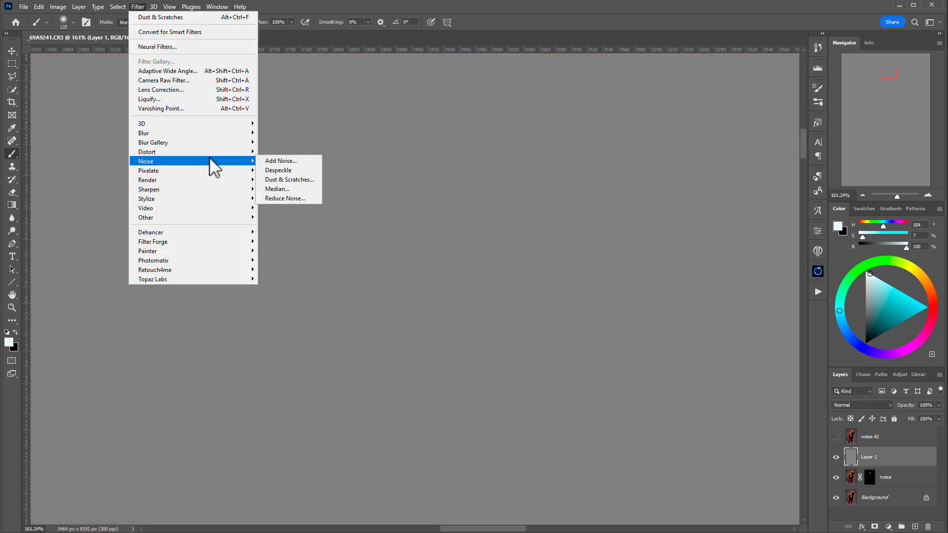
click(294, 158)
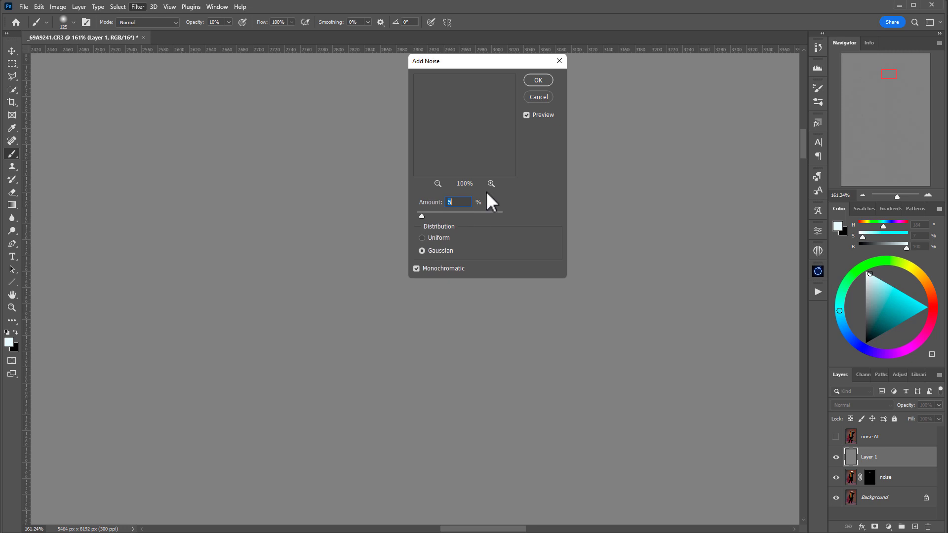
click(544, 77)
click(872, 407)
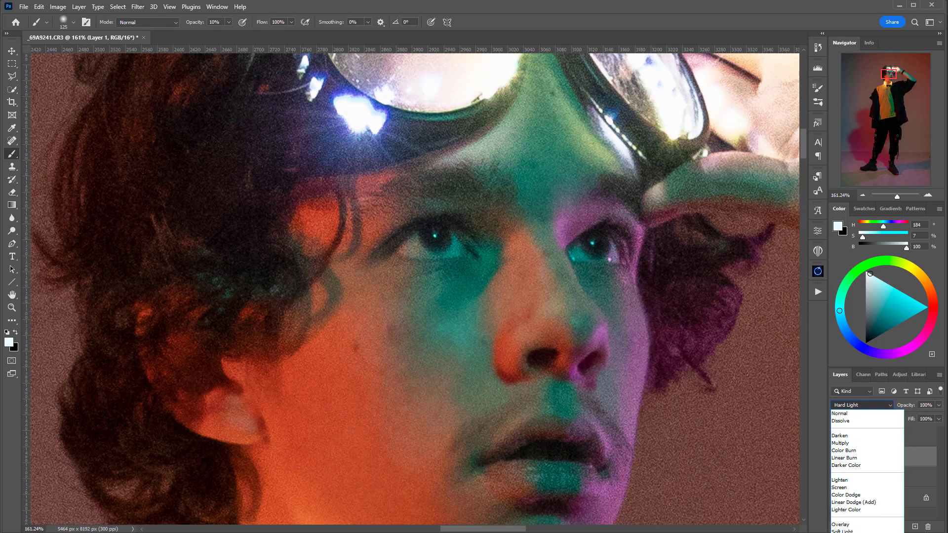
click(861, 506)
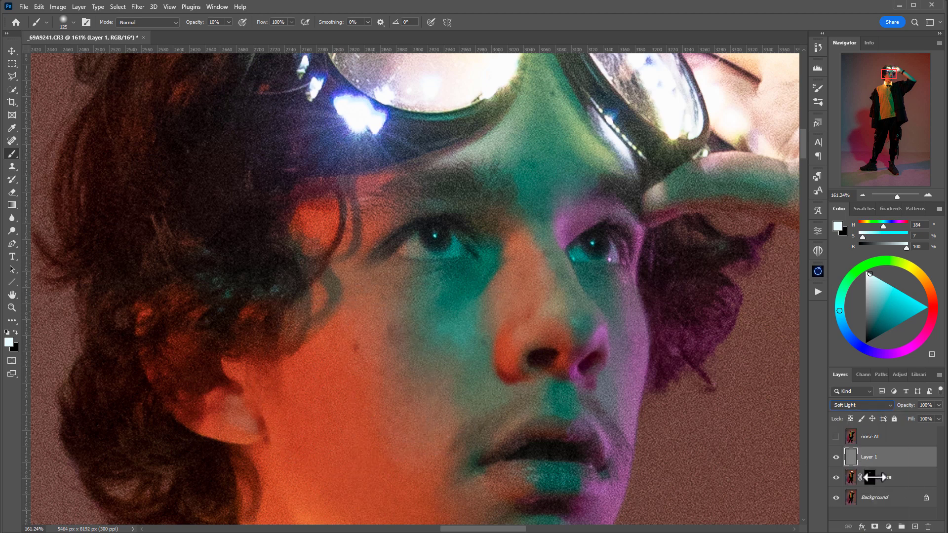
- Give the gray grain layer a copy of the noise layer's mask and hide the noise copy layer
drag(868, 478, 872, 455)
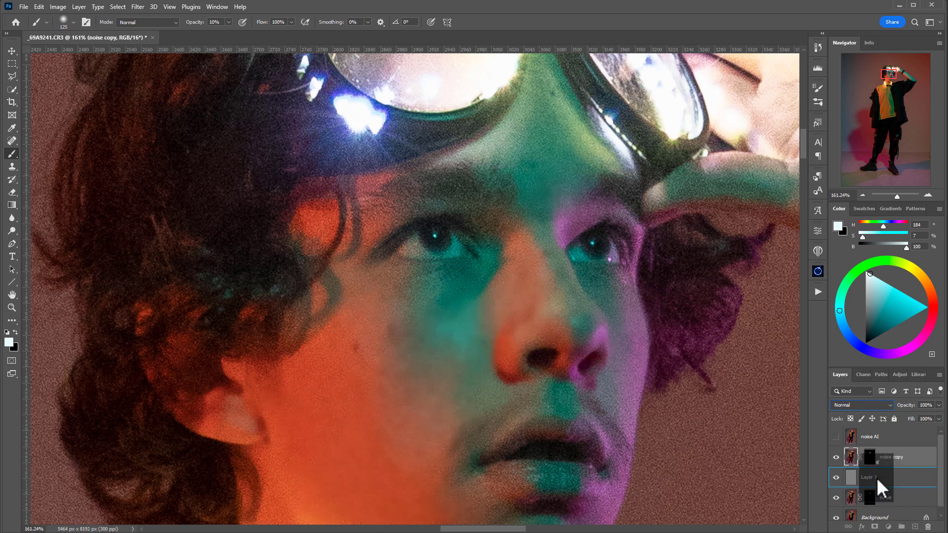
drag(871, 457, 871, 478)
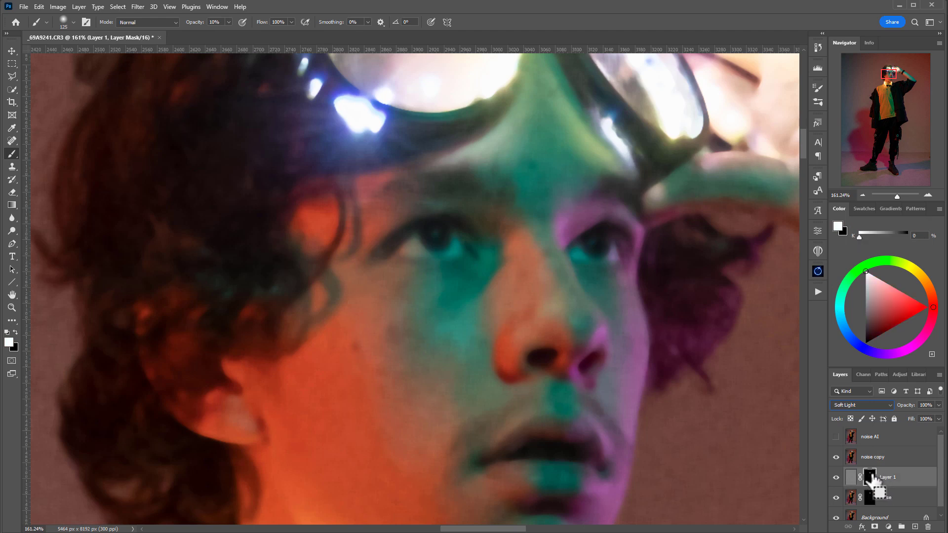
click(836, 457)
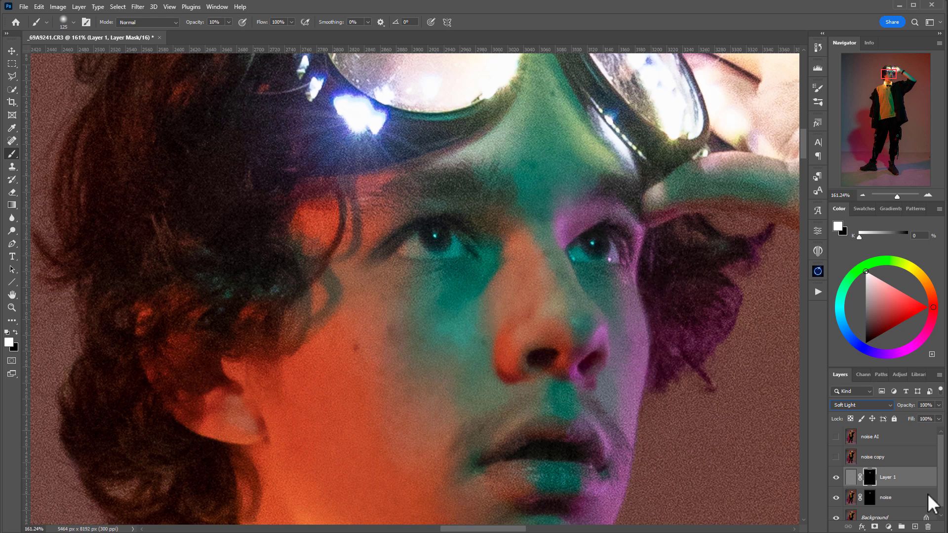
- Hide the gray grain layer and the noise layer, and delete the noise copy layer
click(837, 476)
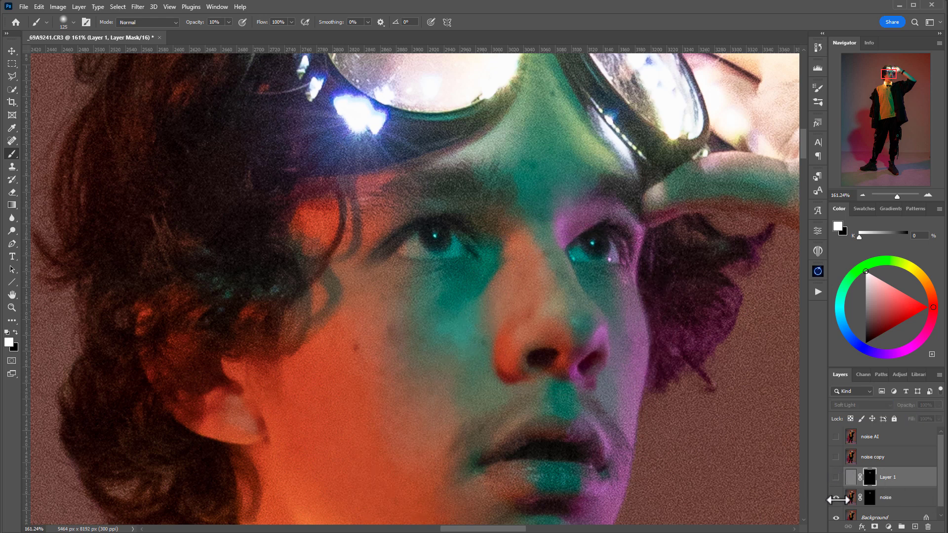
click(900, 462)
drag(900, 458, 928, 527)
- Make the noise AI layer visible and open it in the Topaz DeNoise AI plugin
click(906, 437)
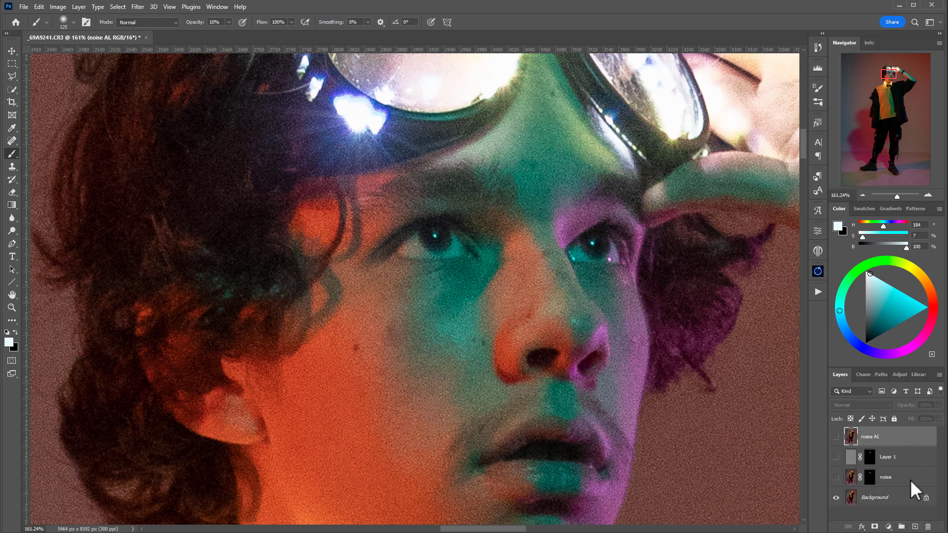
click(838, 437)
click(138, 6)
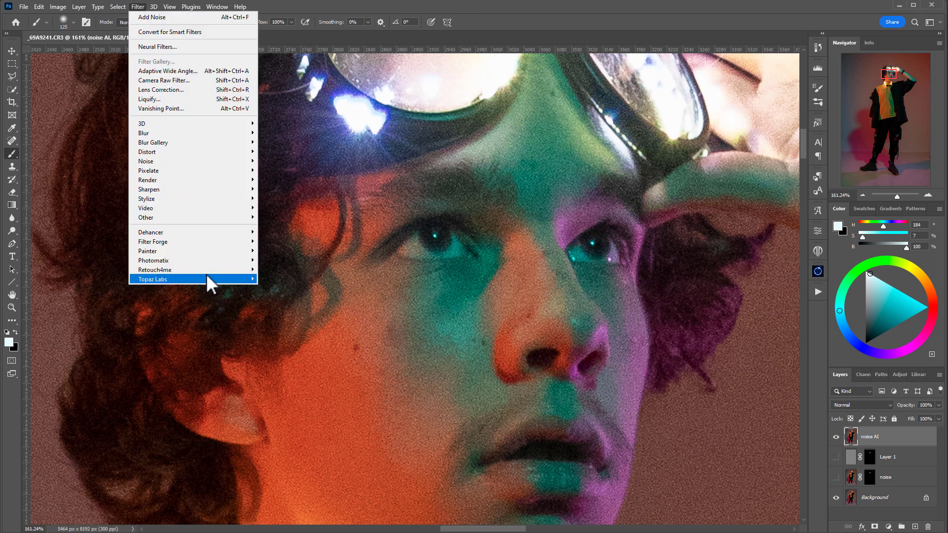
mouse_move(210, 279)
click(300, 279)
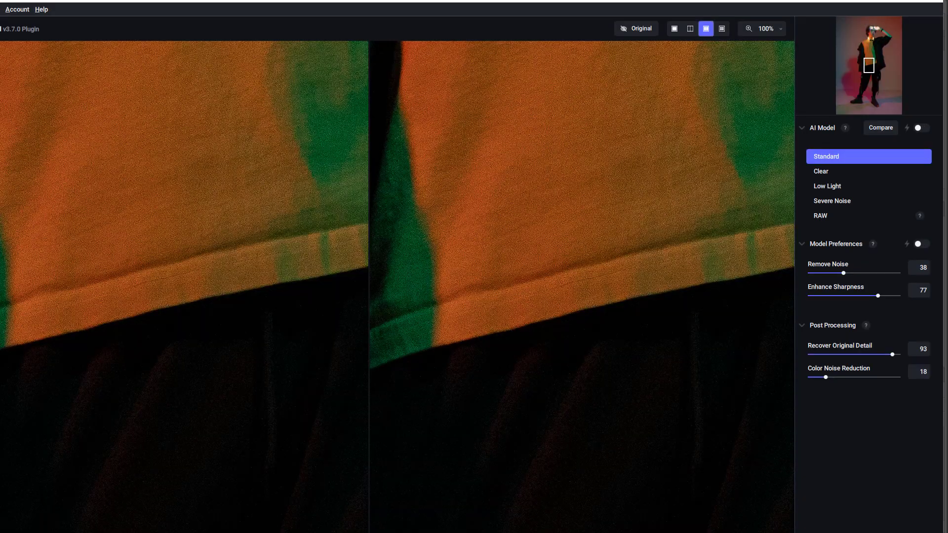
- Compare the original with the Standard model preview across the shirt, shoulder, neck and eyes, magnifying up to 213%
mouse_move(1, 532)
mouse_down()
mouse_move(36, 529)
mouse_move(1, 531)
mouse_move(9, 529)
mouse_up()
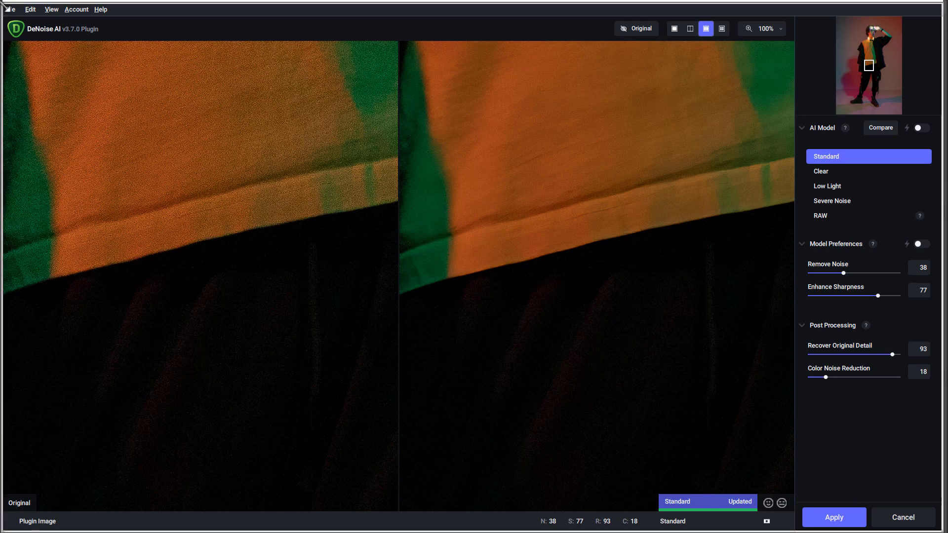
drag(3, 1, 0, 2)
drag(487, 202, 621, 478)
drag(696, 159, 620, 454)
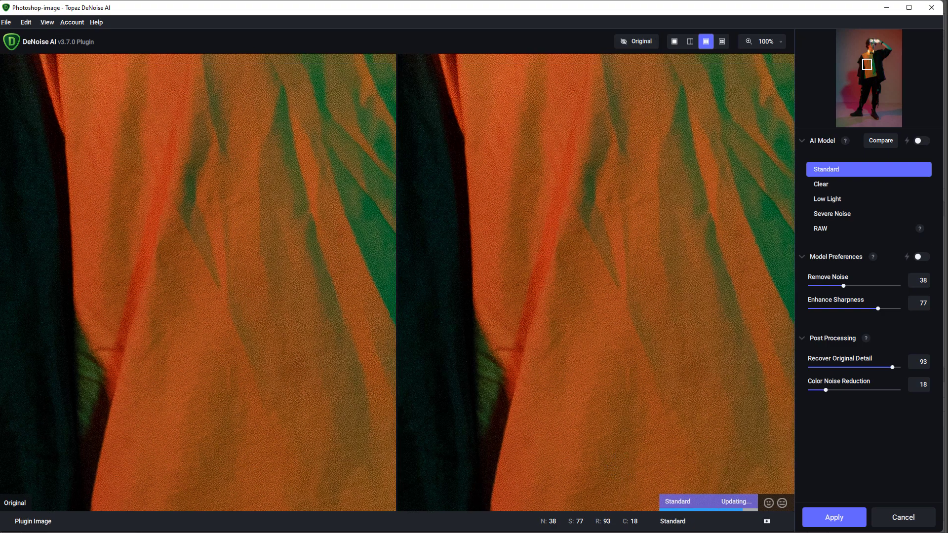
drag(728, 244, 651, 374)
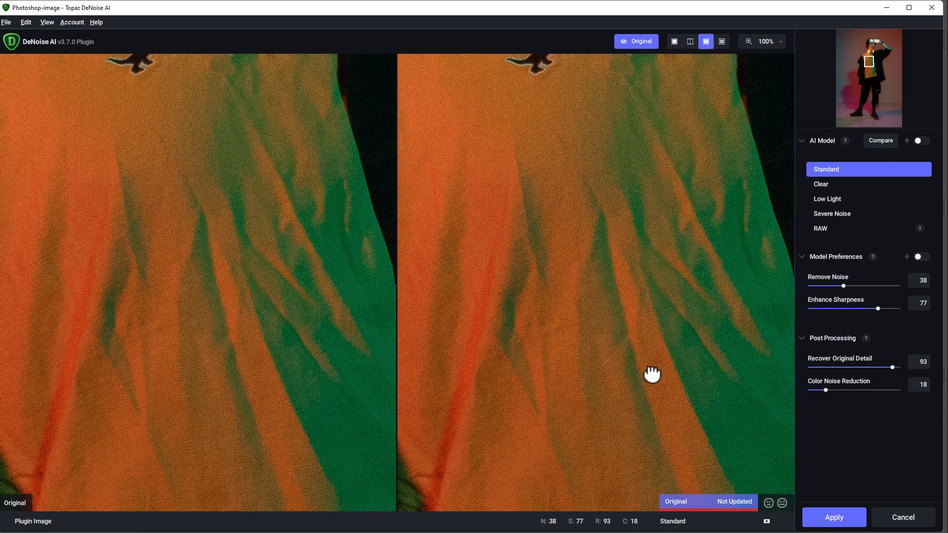
drag(482, 144, 725, 246)
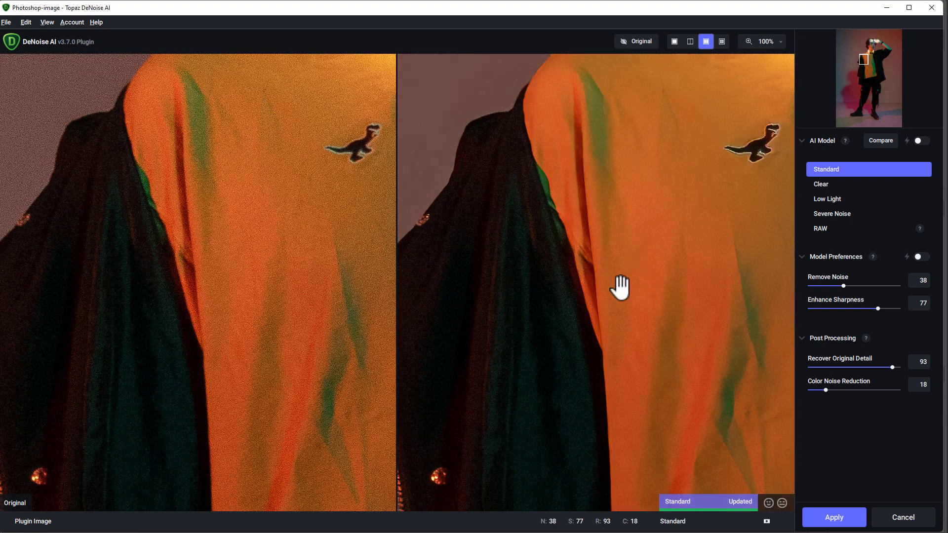
scroll(504, 284, up, 2)
scroll(515, 301, up, 3)
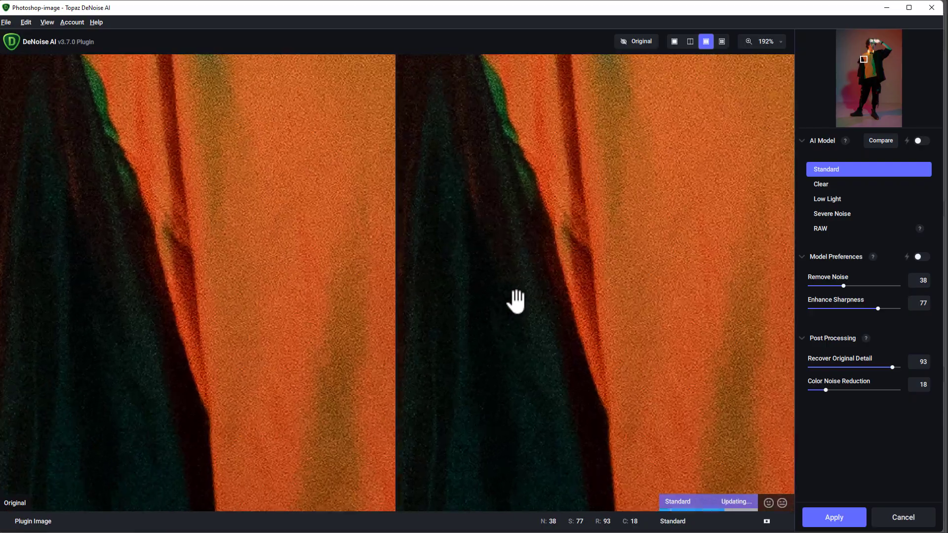
drag(576, 127, 540, 474)
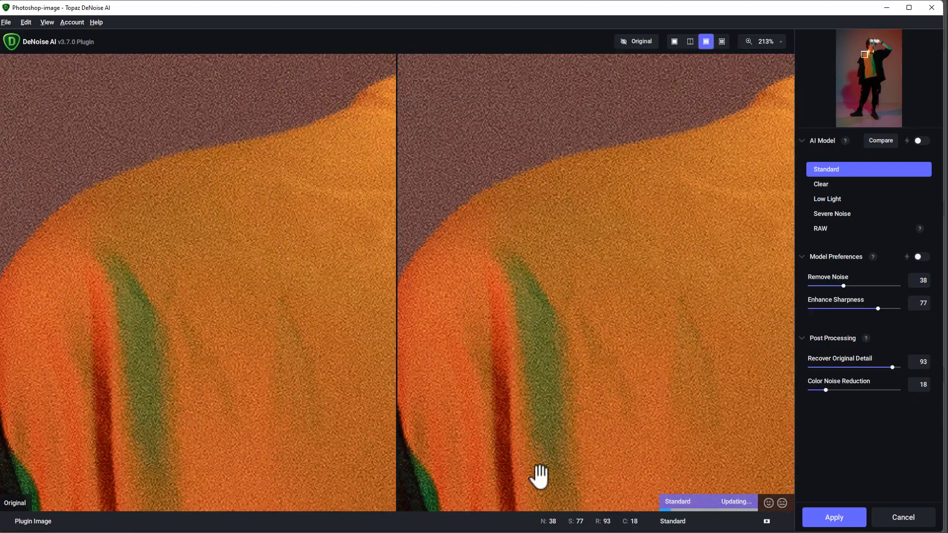
drag(743, 186, 132, 458)
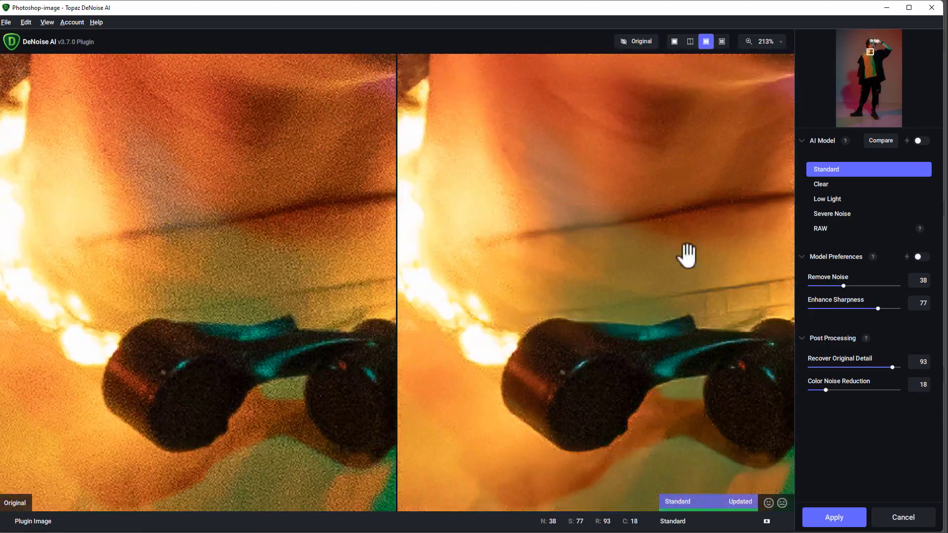
drag(618, 176, 627, 424)
drag(591, 170, 475, 506)
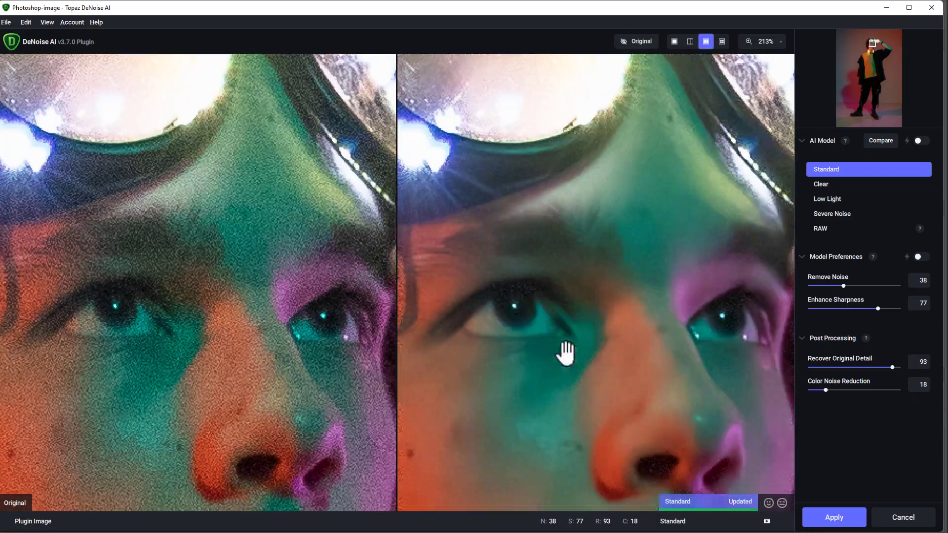
- Examine the hair, ear and cheek in the Standard model preview at 185%
drag(564, 352, 815, 316)
drag(599, 249, 740, 153)
scroll(659, 278, down, 1)
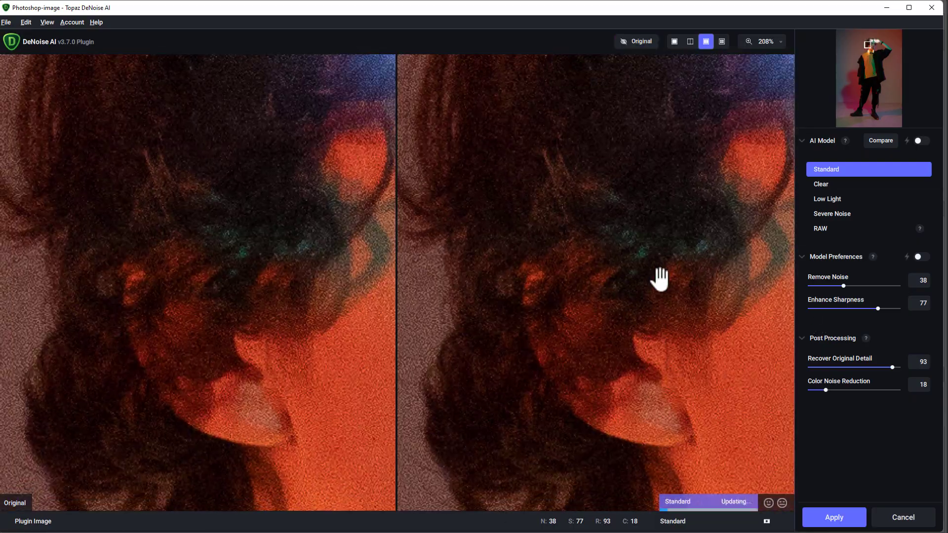
scroll(667, 247, down, 2)
scroll(657, 255, down, 2)
drag(715, 221, 646, 279)
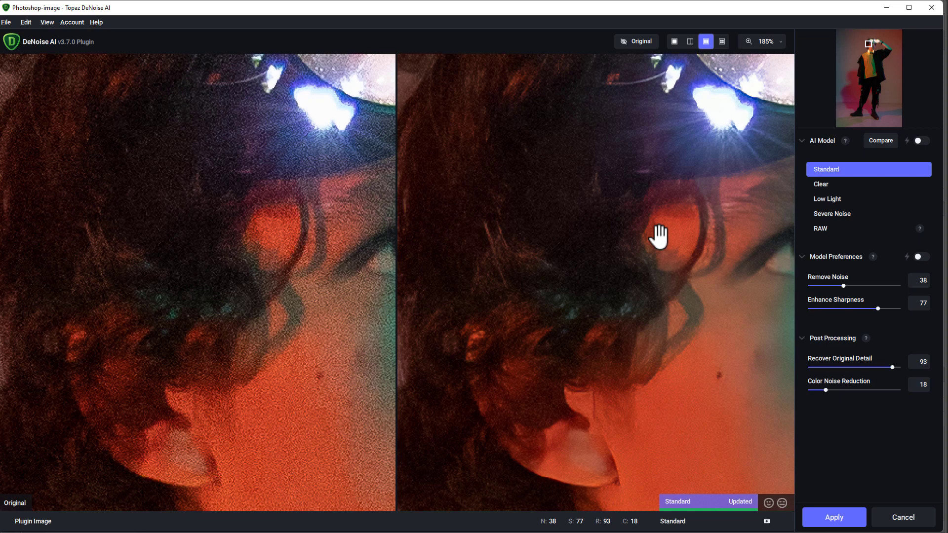
drag(659, 237, 657, 368)
drag(610, 231, 688, 262)
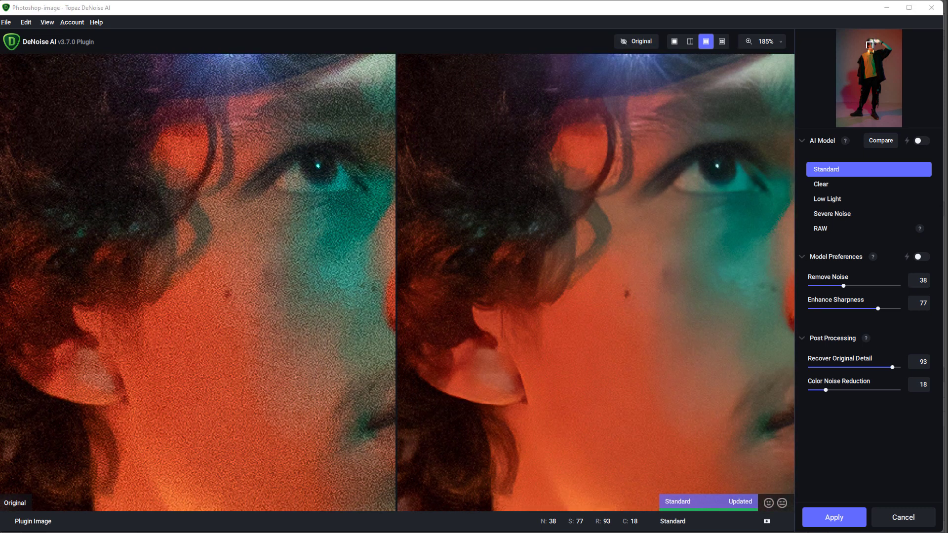
- Try the Clear and Low Light AI models and compare Low Light with Standard on the hair and cheek
click(865, 189)
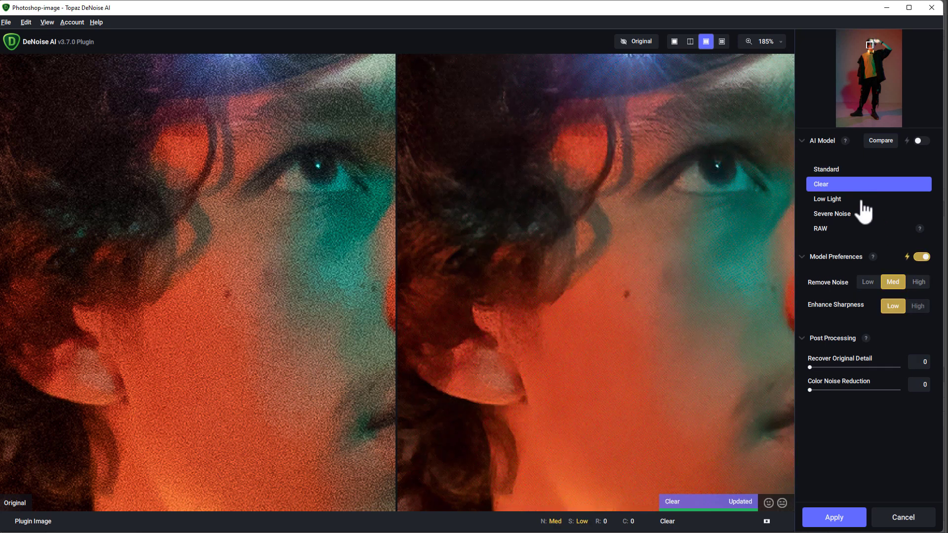
click(860, 202)
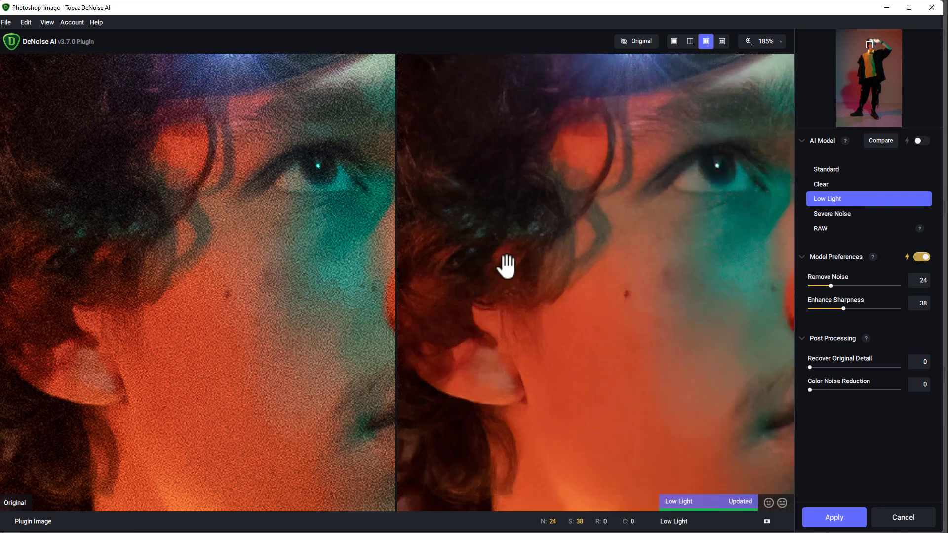
drag(506, 266, 741, 328)
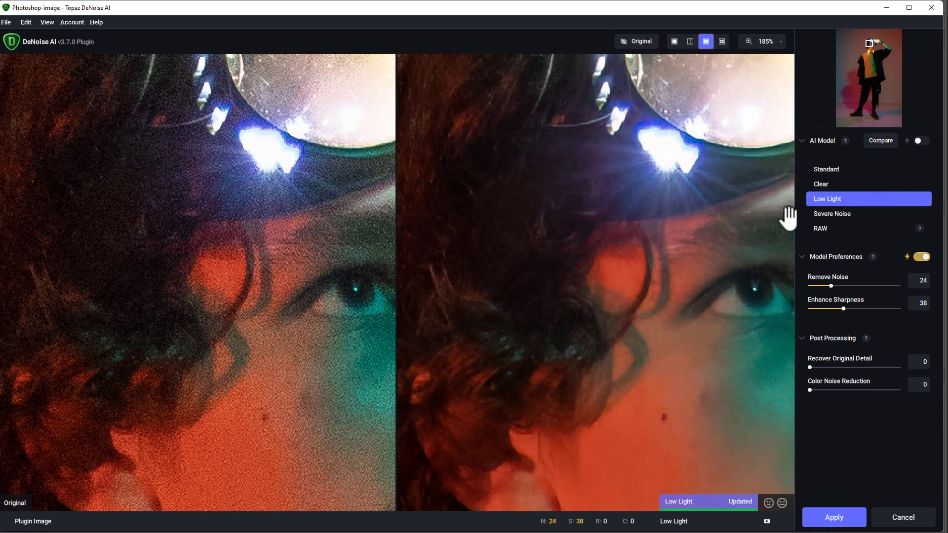
click(839, 170)
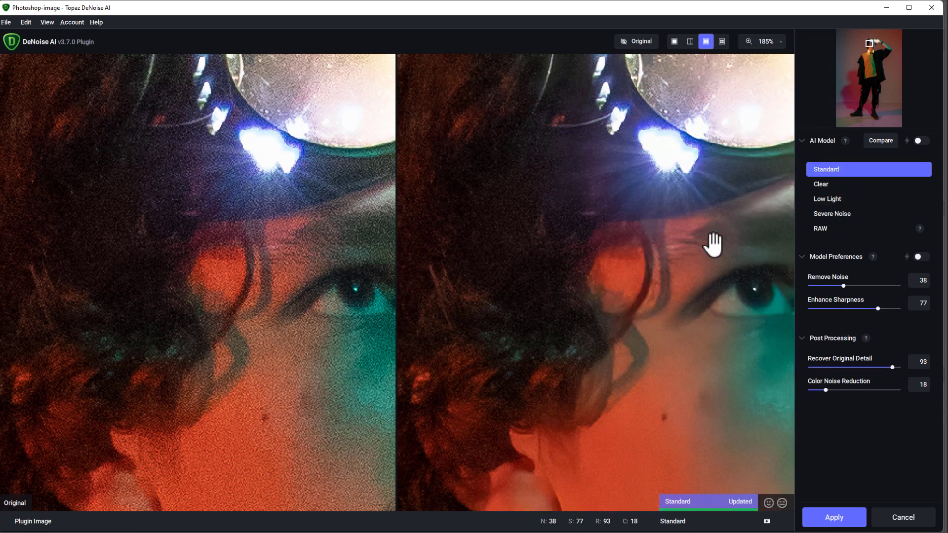
click(833, 203)
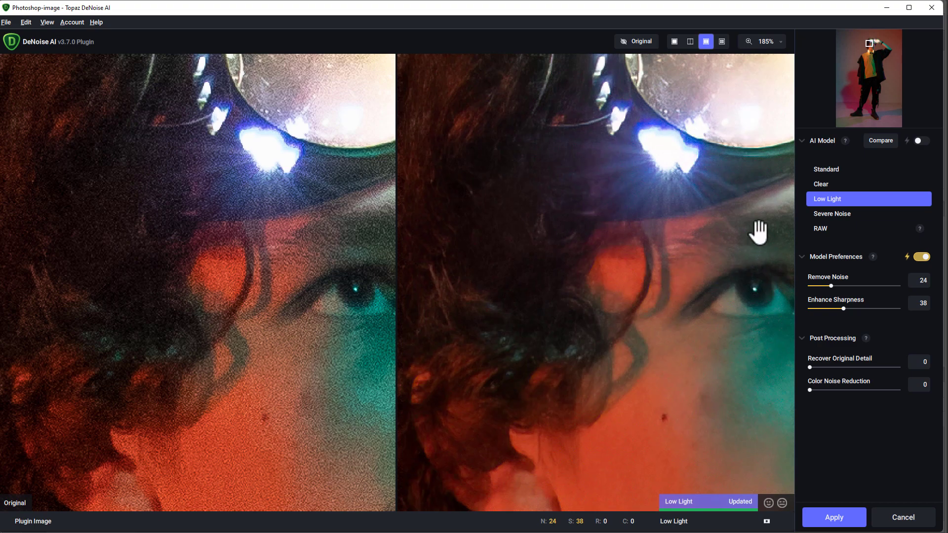
drag(672, 476, 642, 322)
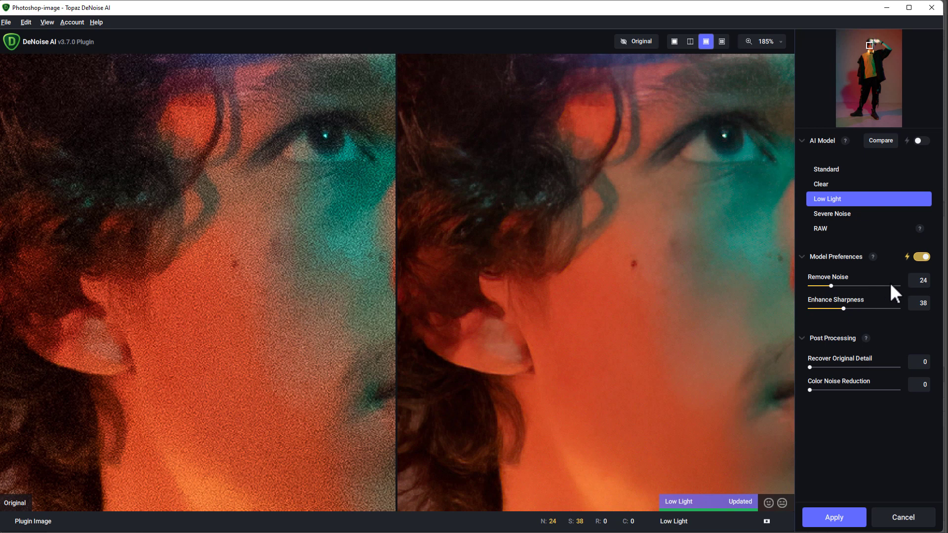
- Switch the AI model to Severe Noise, keeping the automatic model preferences on
mouse_move(833, 285)
mouse_down()
mouse_move(891, 286)
mouse_move(828, 285)
mouse_up()
click(927, 258)
click(836, 216)
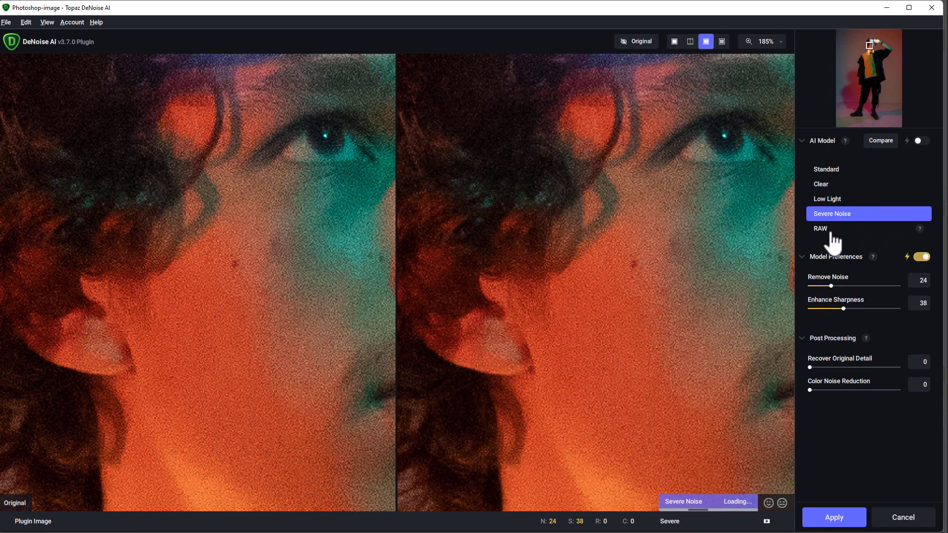
- Try the RAW AI model on the eye, nose and cheek, and switch the AI model to Low Light
click(834, 242)
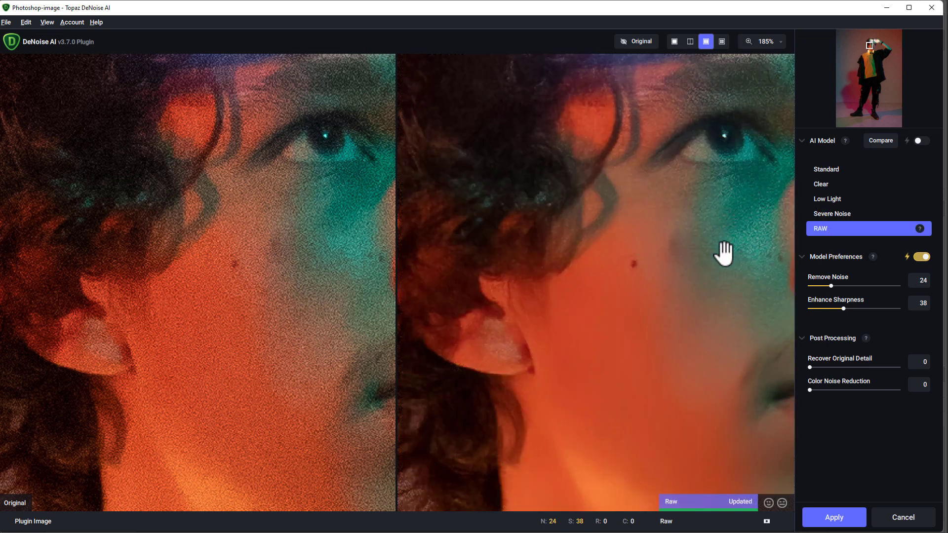
drag(690, 195, 635, 229)
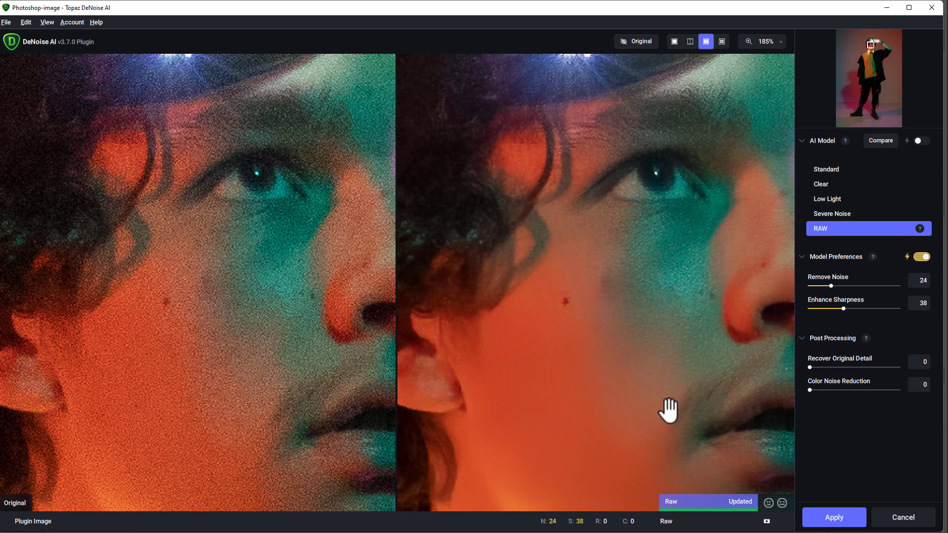
click(841, 199)
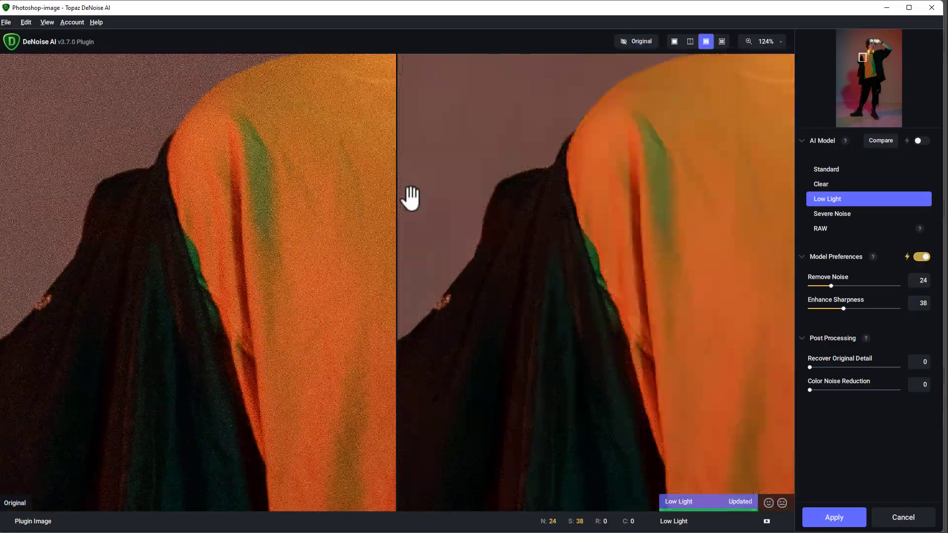
- Examine the Low Light preview against the original across the plain backdrop, goggles, hair and raised hand, magnifying up to 145%
drag(408, 197, 653, 345)
drag(641, 197, 811, 492)
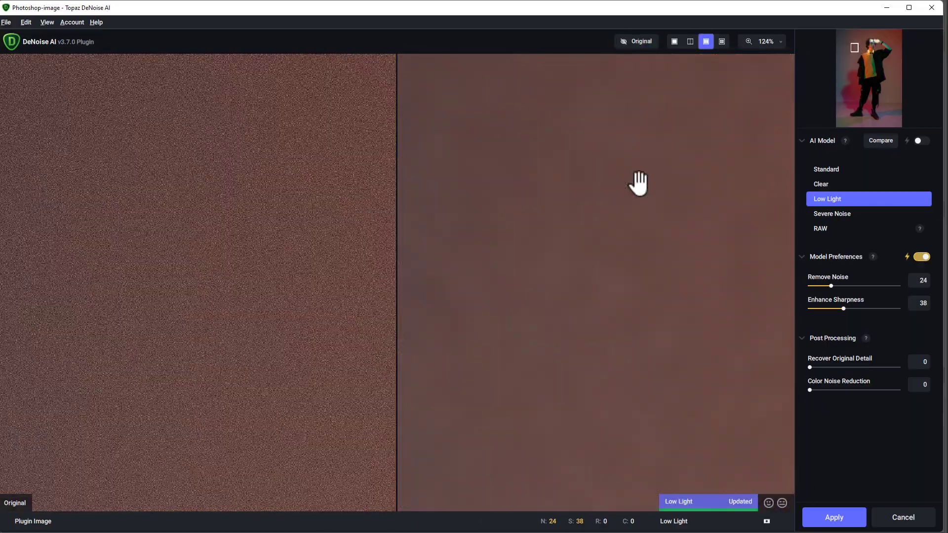
drag(637, 184, 446, 466)
drag(709, 239, 701, 441)
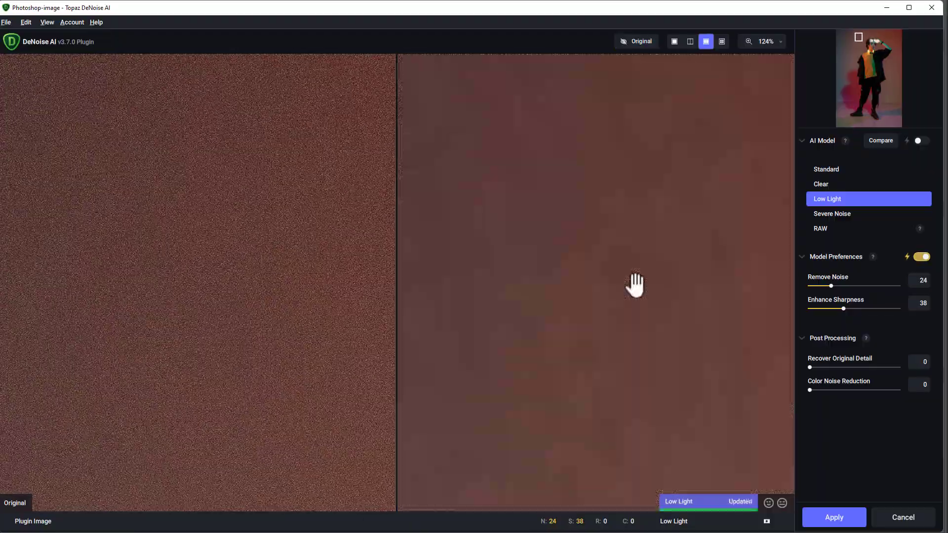
drag(647, 187, 553, 306)
drag(646, 135, 355, 251)
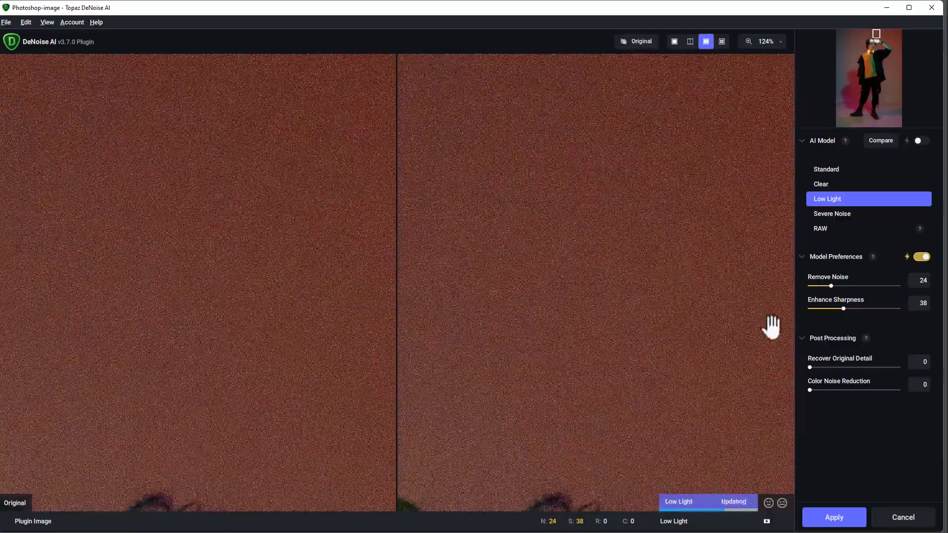
drag(770, 326, 637, 227)
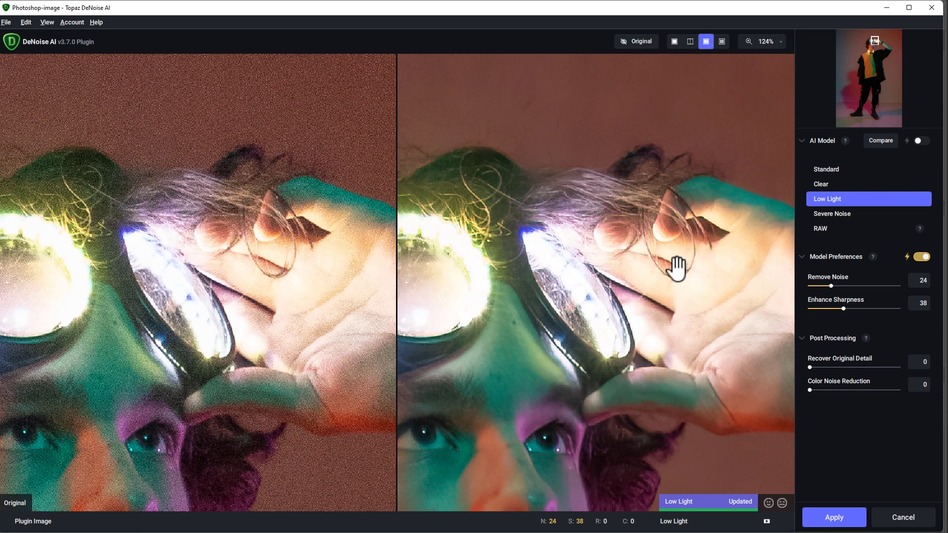
scroll(647, 237, up, 1)
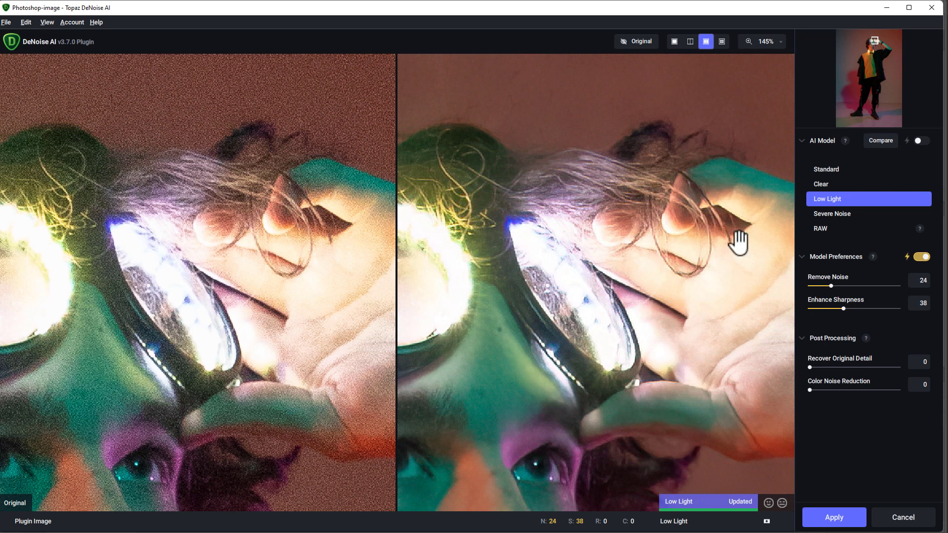
- Apply the Low Light noise reduction and toggle the noise AI layer's visibility to compare the face with the original
click(846, 524)
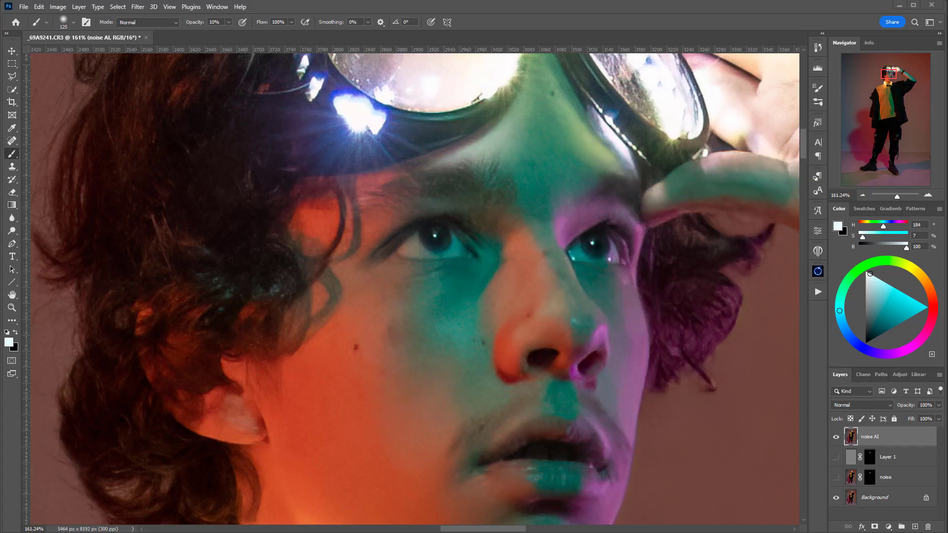
click(836, 436)
click(835, 435)
click(835, 436)
click(836, 436)
click(835, 436)
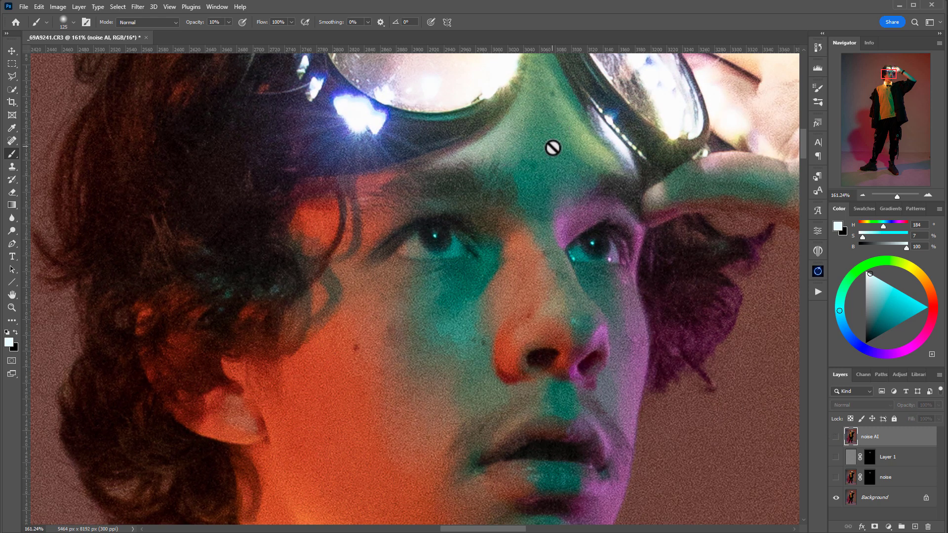
- Compare the hair above the goggles with the noise AI layer shown and hidden at about 258% magnification
scroll(561, 389, up, 3)
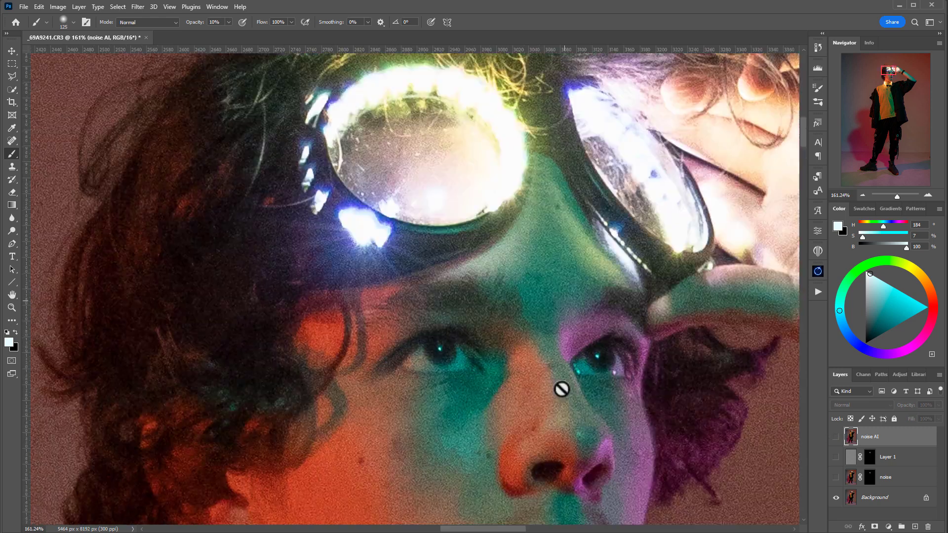
scroll(561, 389, up, 3)
scroll(494, 395, right, 2)
scroll(444, 124, up, 1)
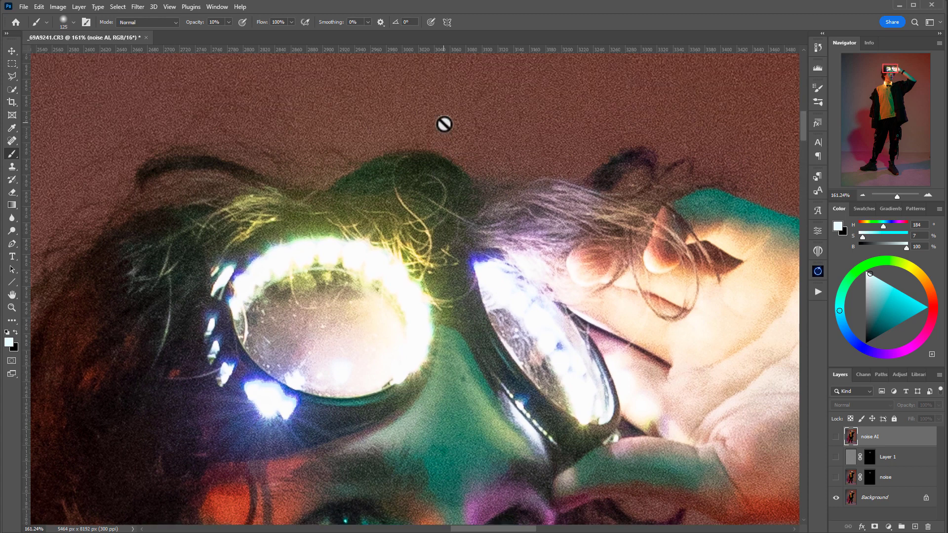
scroll(444, 124, down, 1)
scroll(429, 202, up, 3)
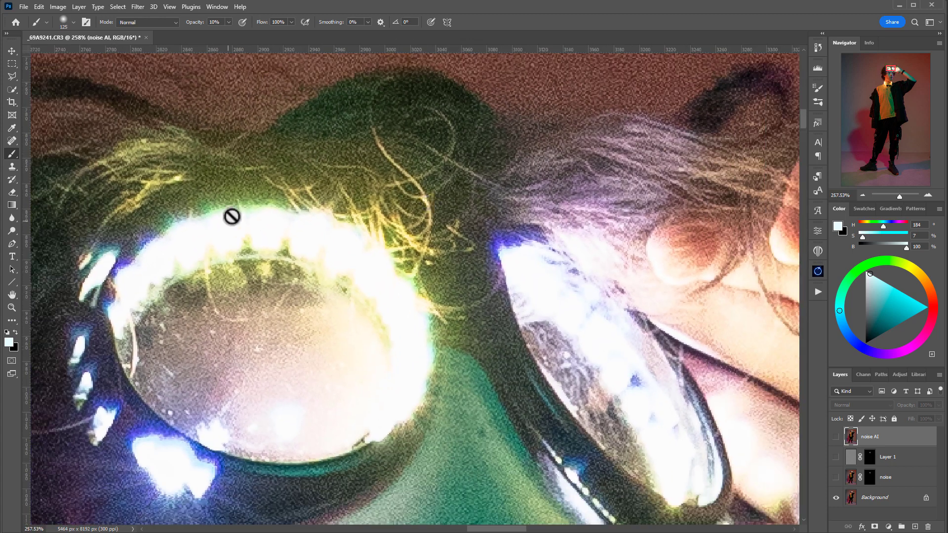
scroll(265, 190, up, 2)
scroll(396, 260, left, 3)
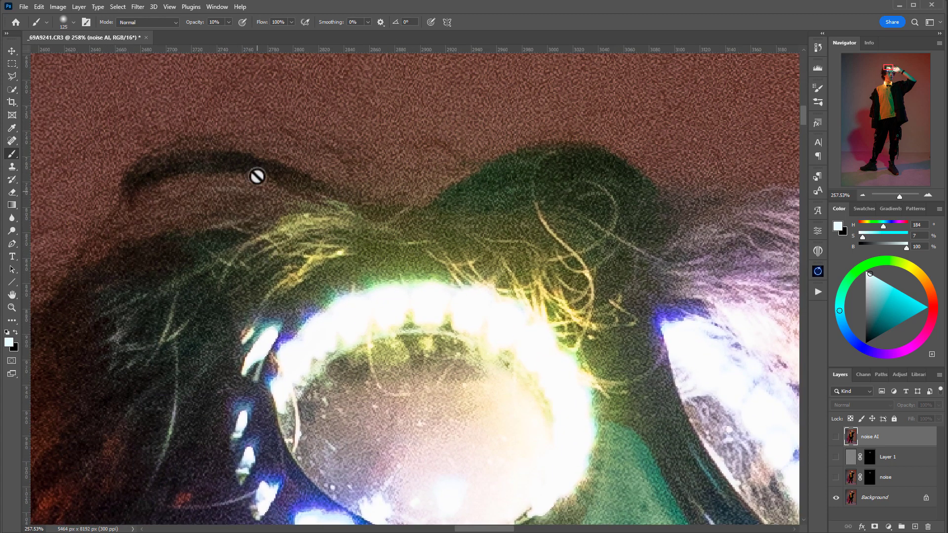
click(836, 436)
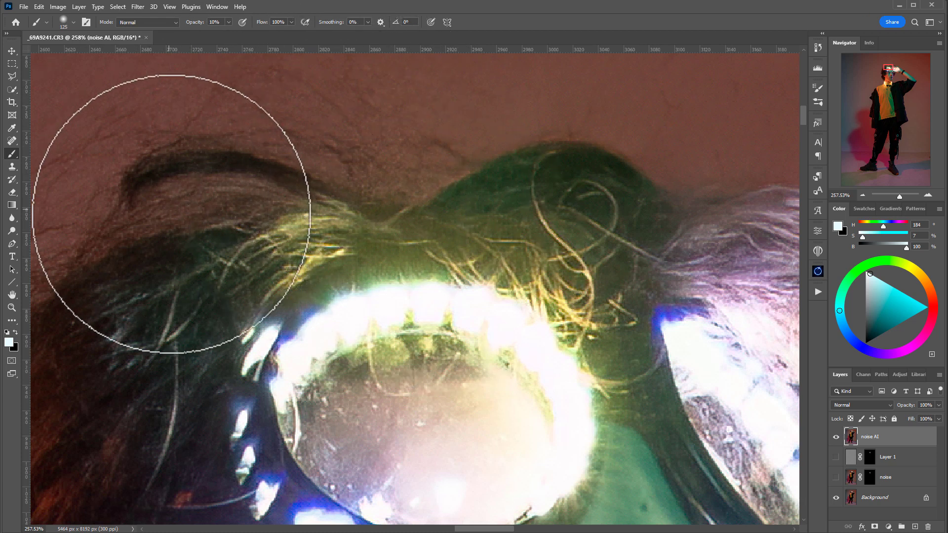
click(836, 437)
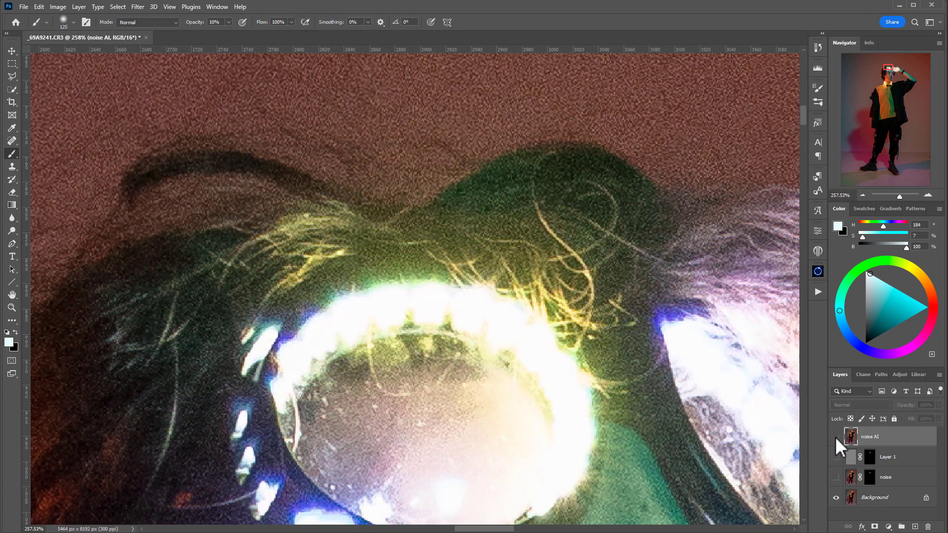
click(835, 437)
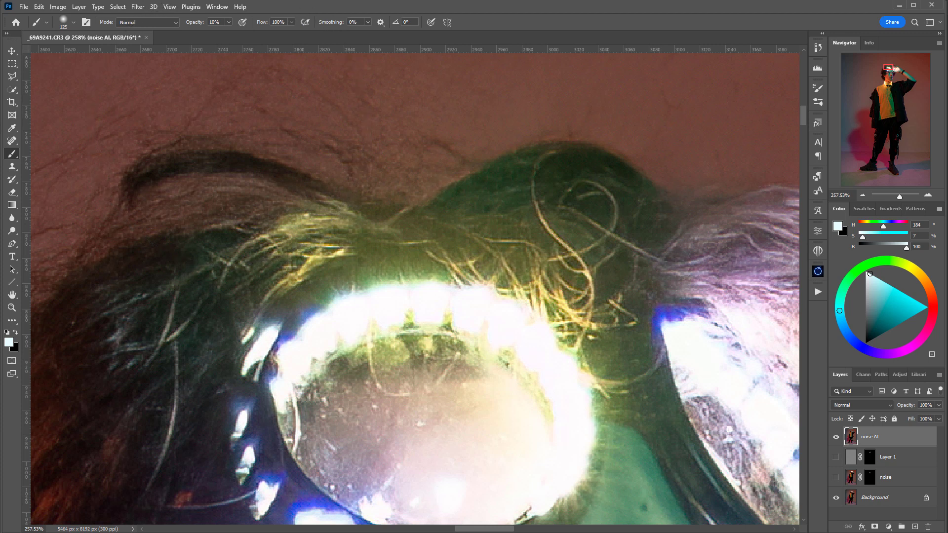
- Reduce the brush size to 20 and add a new empty layer above the noise AI layer
click(12, 51)
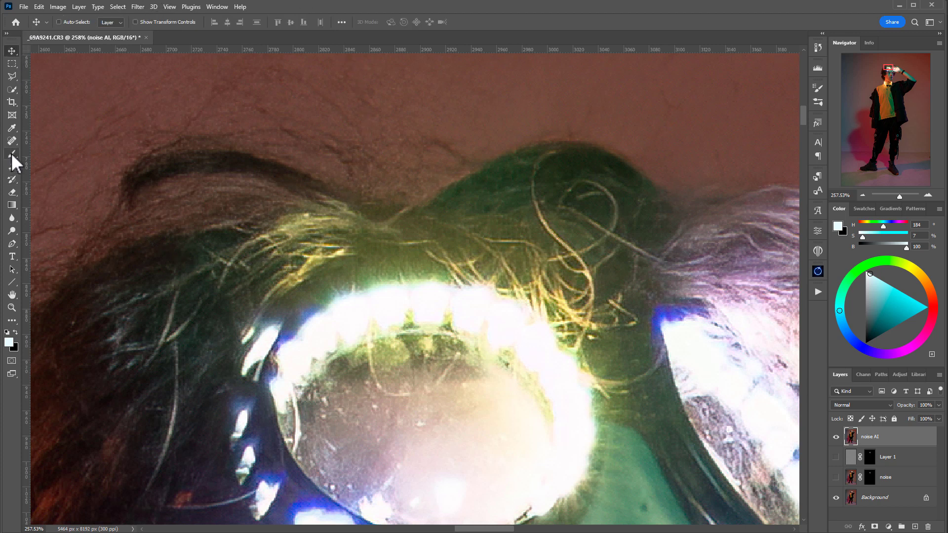
click(12, 153)
key(bracketleft)
key(bracketleft)
key(bracketleft)
key(bracketleft)
key(bracketleft)
key(bracketleft)
key(bracketleft)
key(bracketleft)
key(bracketleft)
key(bracketleft)
key(bracketleft)
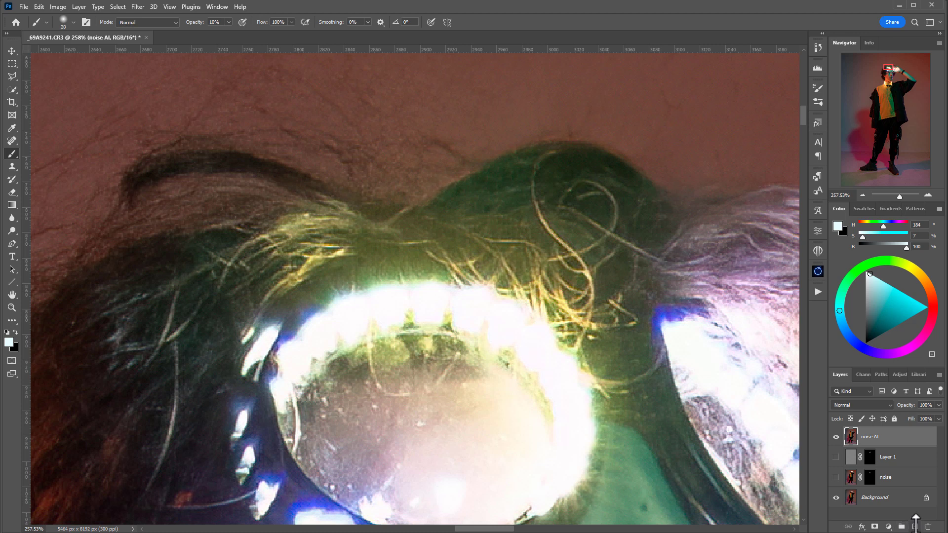
click(915, 527)
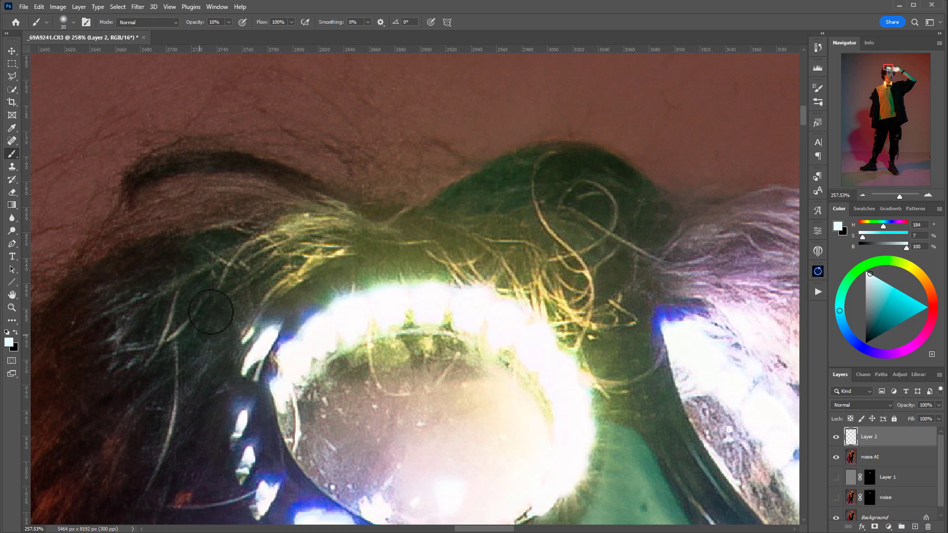
- Set the foreground color to pure red with hue 0, saturation 100% and brightness 100%
click(9, 340)
drag(611, 352, 609, 321)
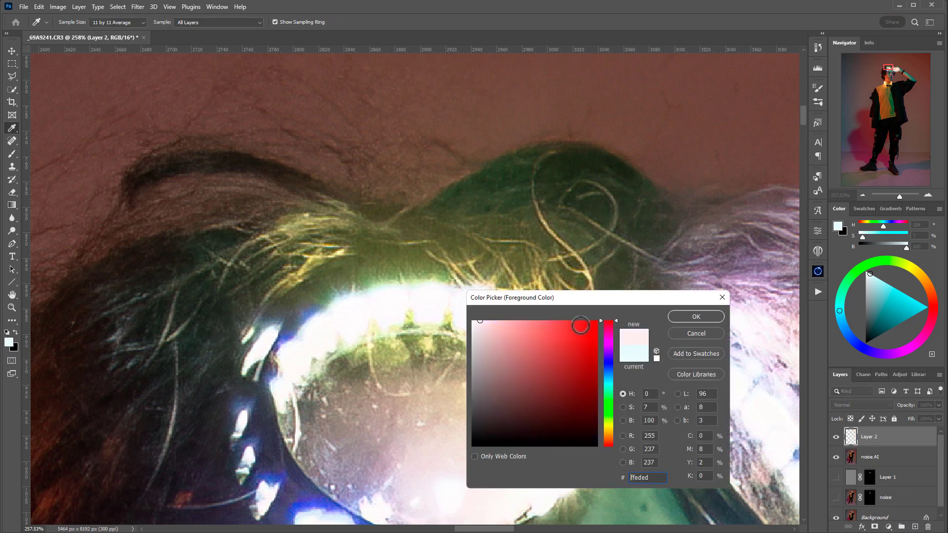
click(595, 321)
click(701, 316)
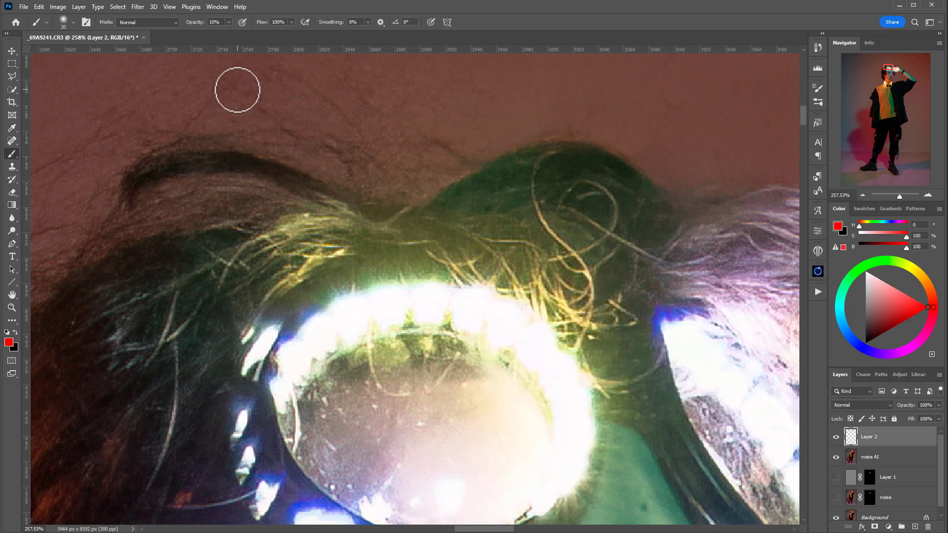
- Circle the curved hair strand above the goggles in red, raising the brush opacity to 100%
mouse_move(210, 87)
mouse_down()
mouse_move(191, 178)
mouse_move(326, 146)
mouse_move(323, 101)
mouse_up()
key(0)
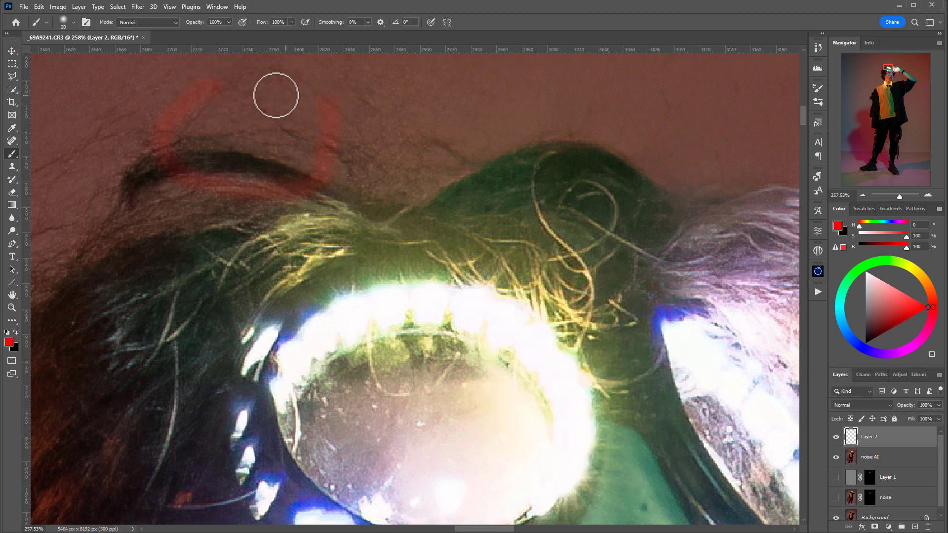
mouse_move(221, 74)
mouse_down()
mouse_move(135, 128)
mouse_move(226, 203)
mouse_move(321, 179)
mouse_move(325, 111)
mouse_move(272, 81)
mouse_move(213, 75)
mouse_up()
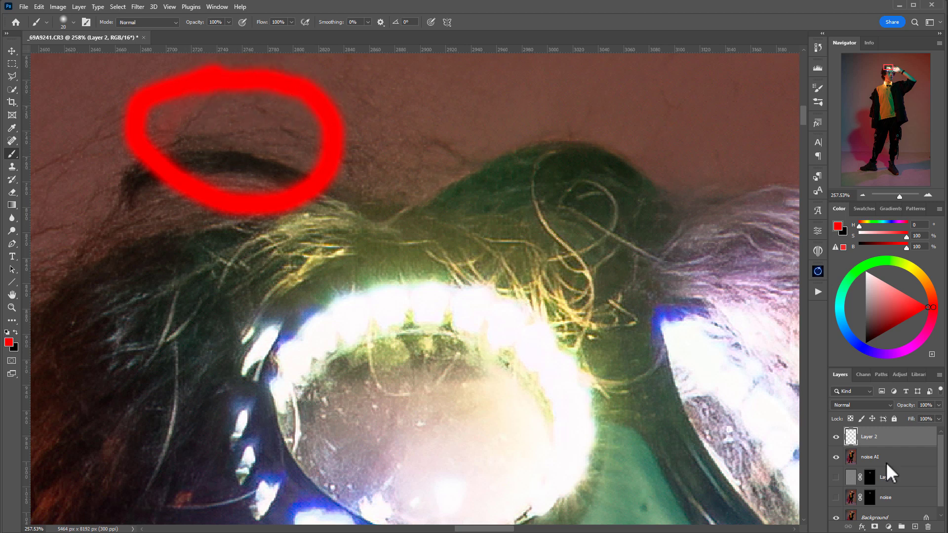
- Hide the red marking layer and inspect the noise AI result on the hair and face, toggling that layer's visibility
click(836, 437)
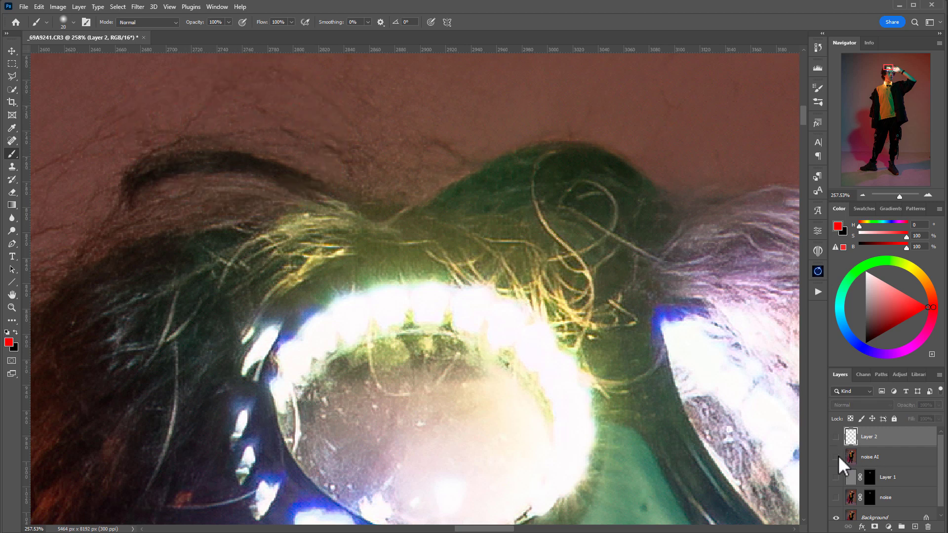
click(837, 455)
click(837, 456)
click(838, 455)
click(838, 455)
scroll(391, 191, down, 10)
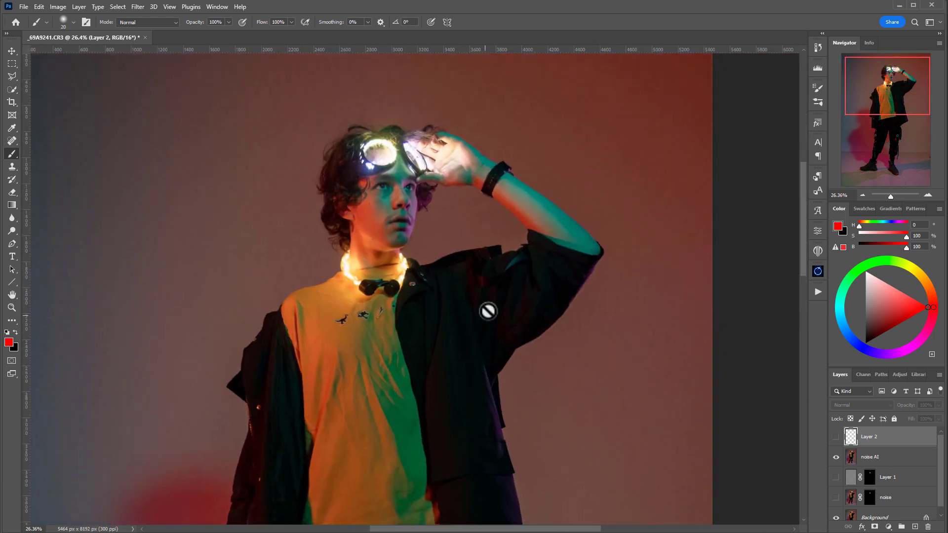
scroll(484, 313, up, 5)
scroll(497, 332, up, 4)
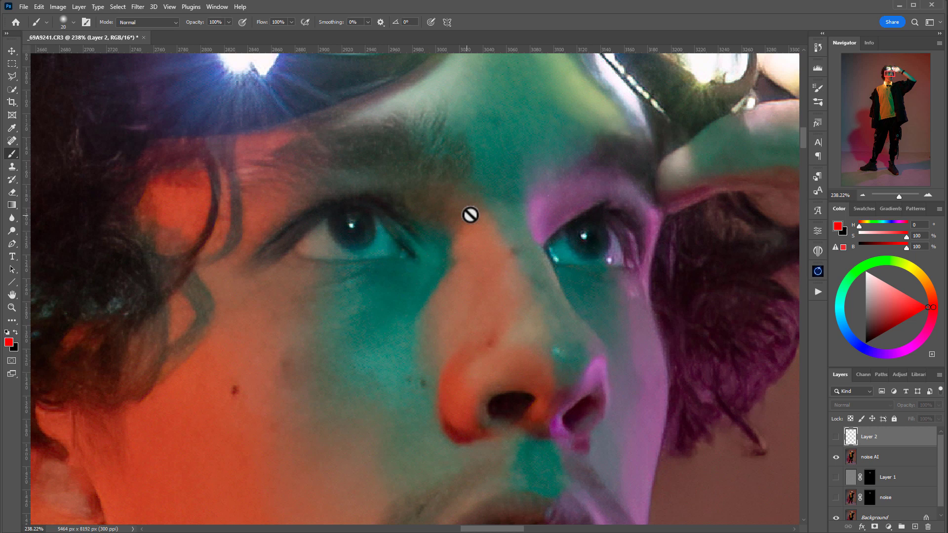
drag(470, 215, 516, 144)
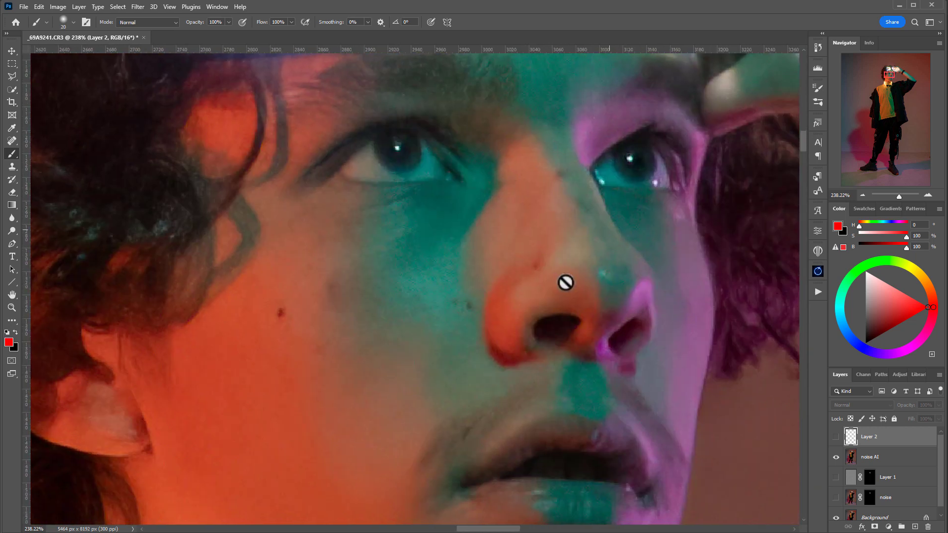
scroll(472, 359, down, 1)
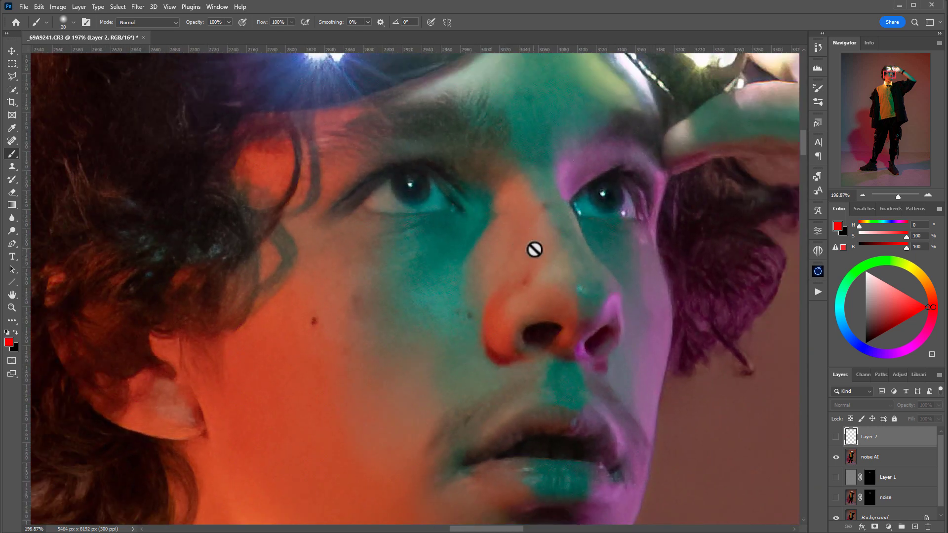
- Duplicate the noise AI layer and rename the copy sharpAI
click(891, 456)
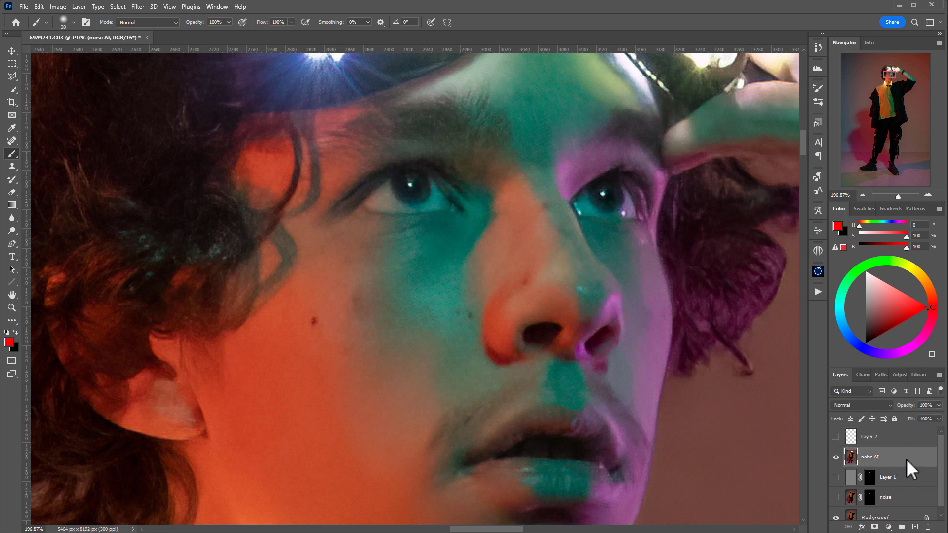
drag(905, 455, 915, 526)
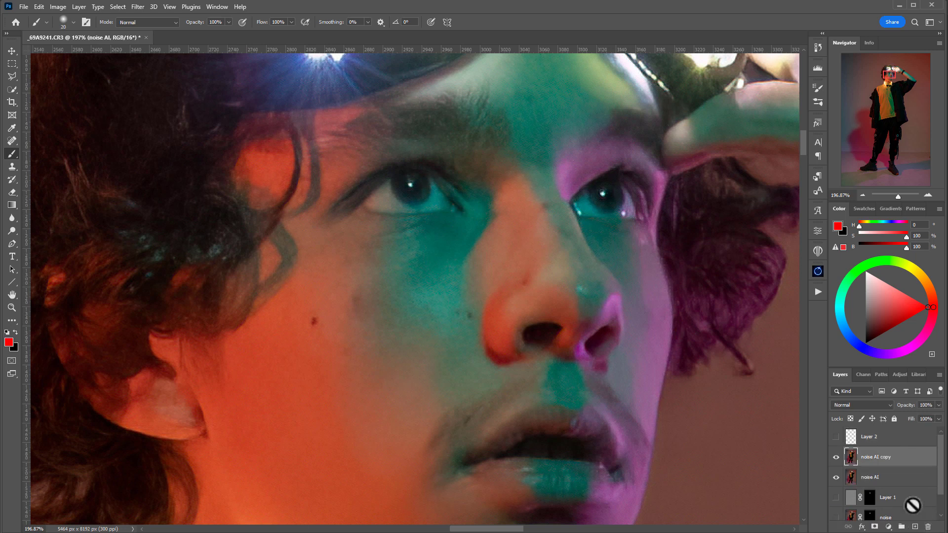
double_click(887, 456)
text(sharpAI)
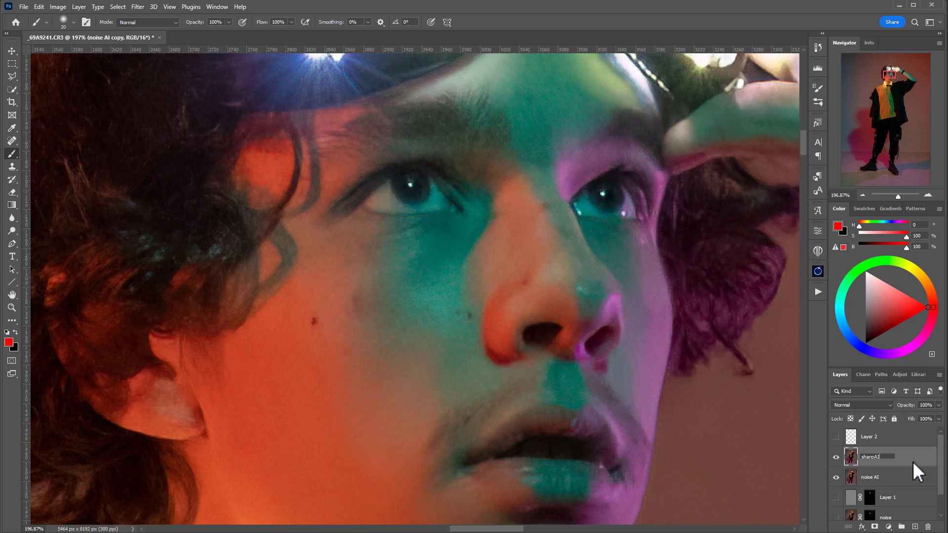
key(Return)
- Duplicate the sharpAI layer as sharpPhotoshop and hide the sharpAI layer
key(ctrl+j)
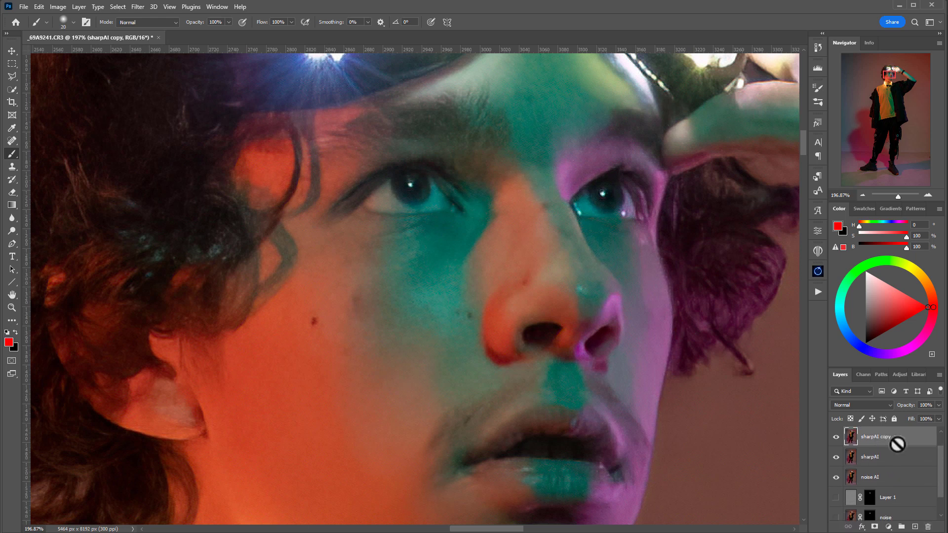
scroll(889, 464, up, 1)
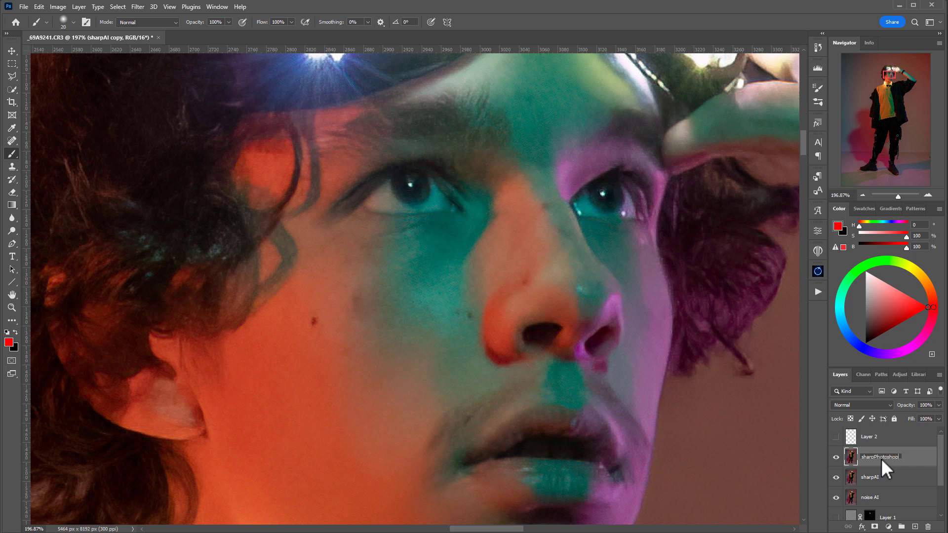
key(Return)
click(836, 477)
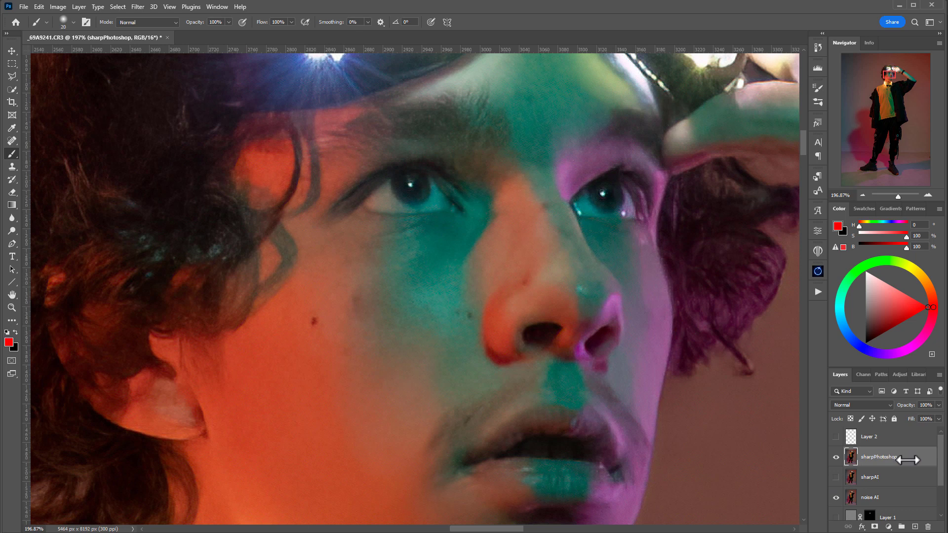
- Sharpen the sharpPhotoshop layer with Unsharp Mask at amount 85%, radius 1.0 pixel and threshold 0
click(134, 8)
mouse_move(197, 190)
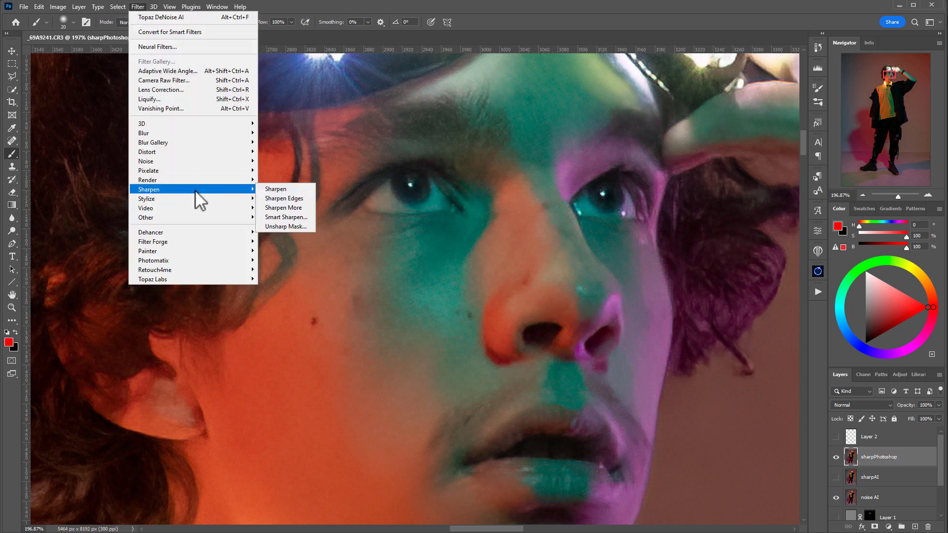
click(301, 239)
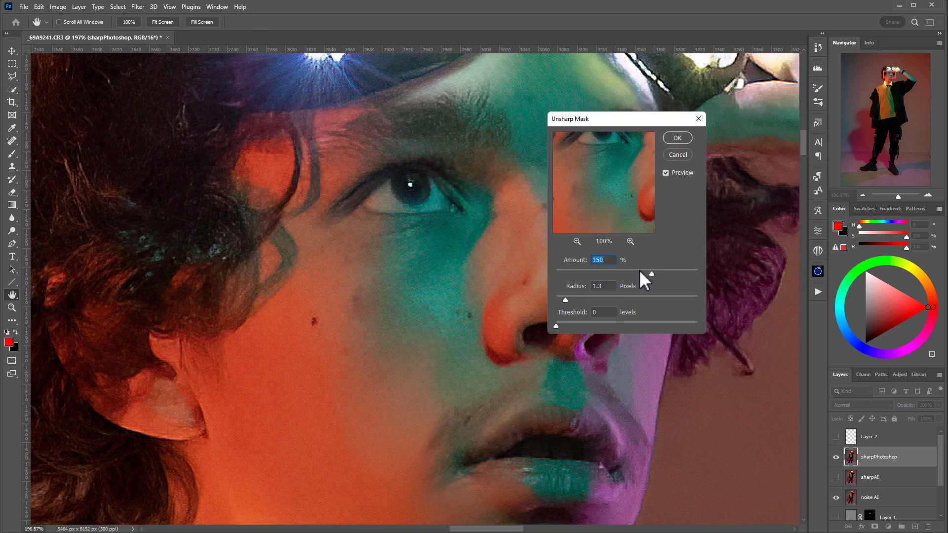
double_click(603, 286)
text(1)
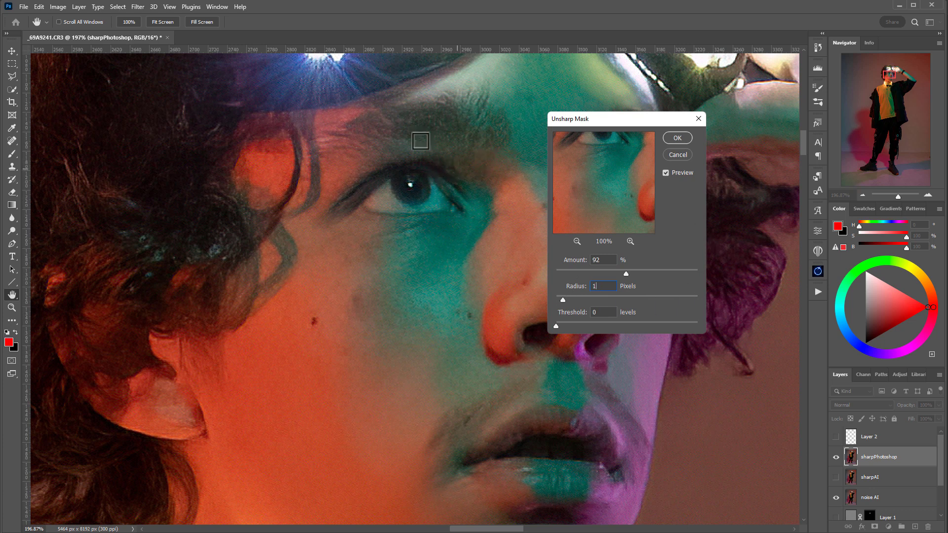
click(437, 115)
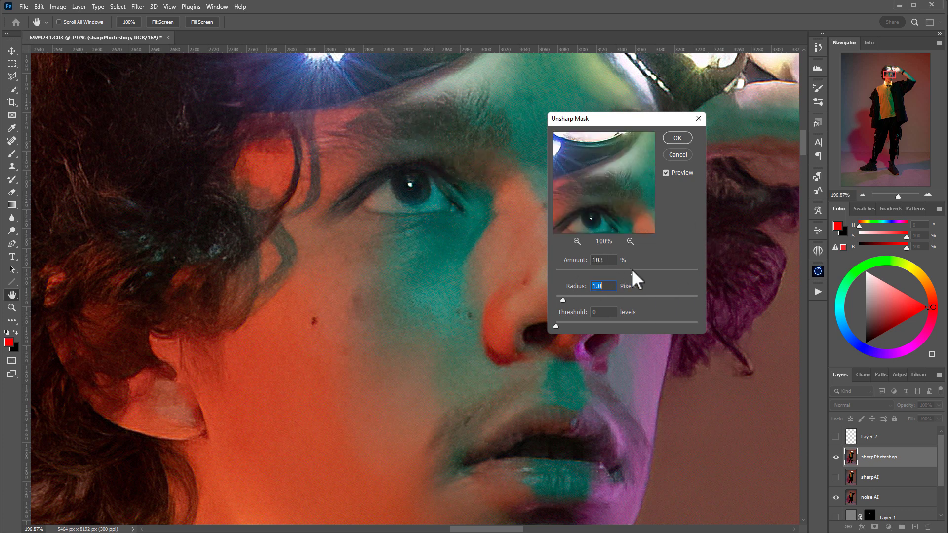
mouse_move(623, 272)
mouse_down()
mouse_move(653, 273)
mouse_move(625, 270)
mouse_up()
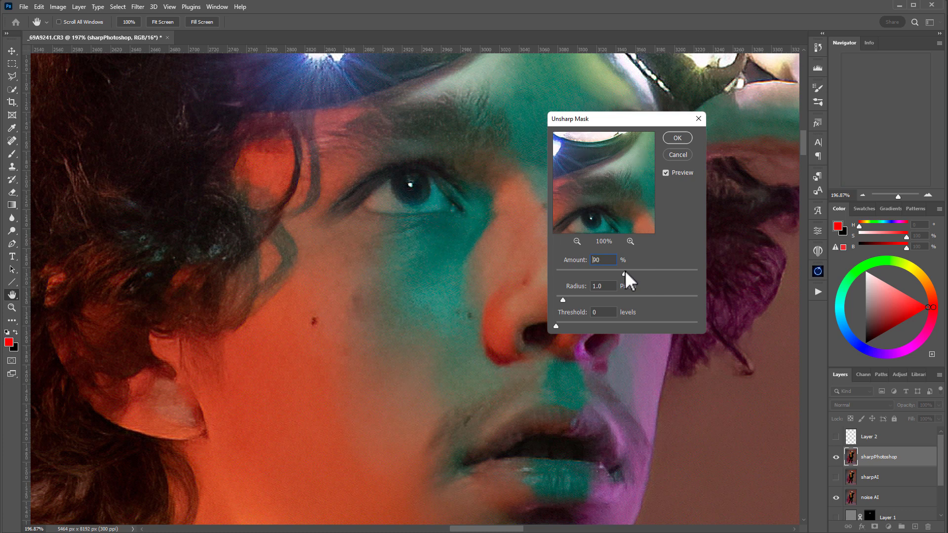
click(673, 134)
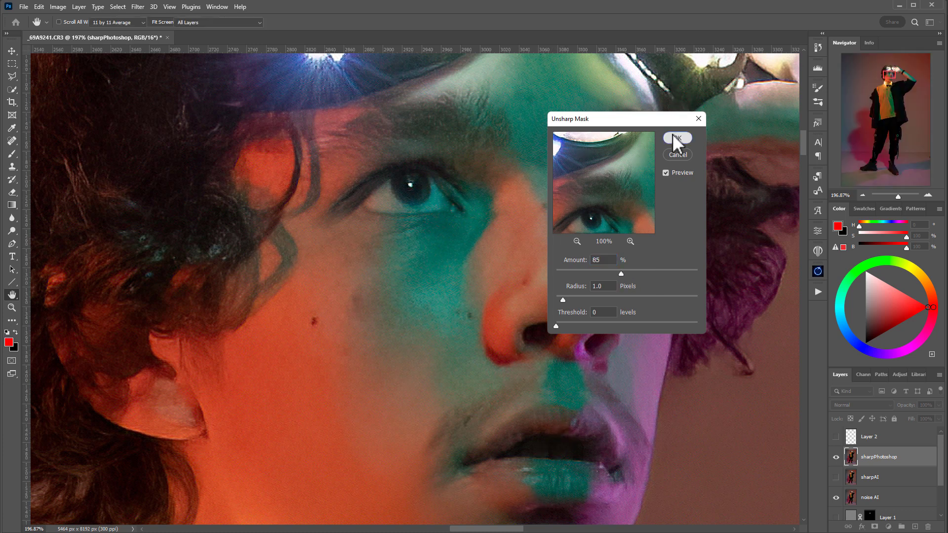
- Hide the sharpPhotoshop layer and make a visible duplicate of the sharpAI layer
click(836, 457)
click(884, 478)
drag(885, 477, 915, 527)
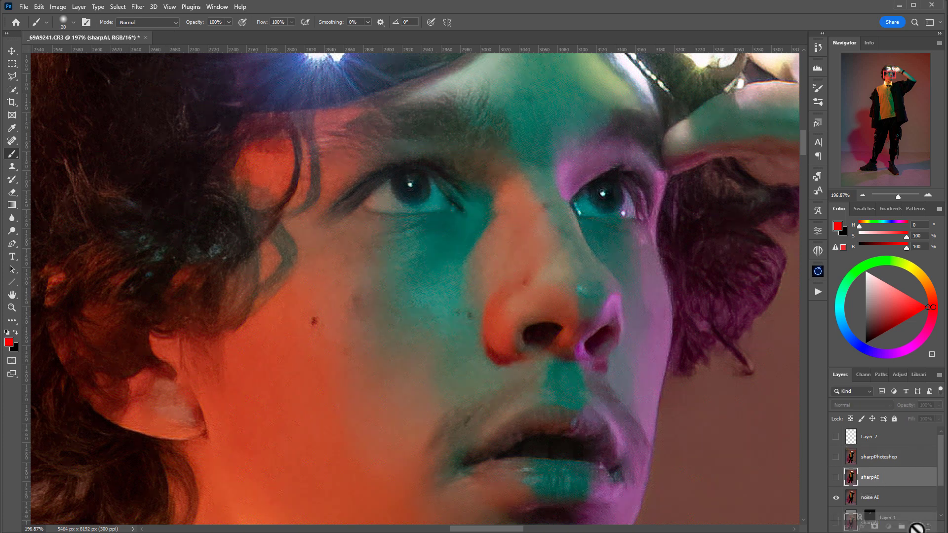
click(836, 497)
click(836, 477)
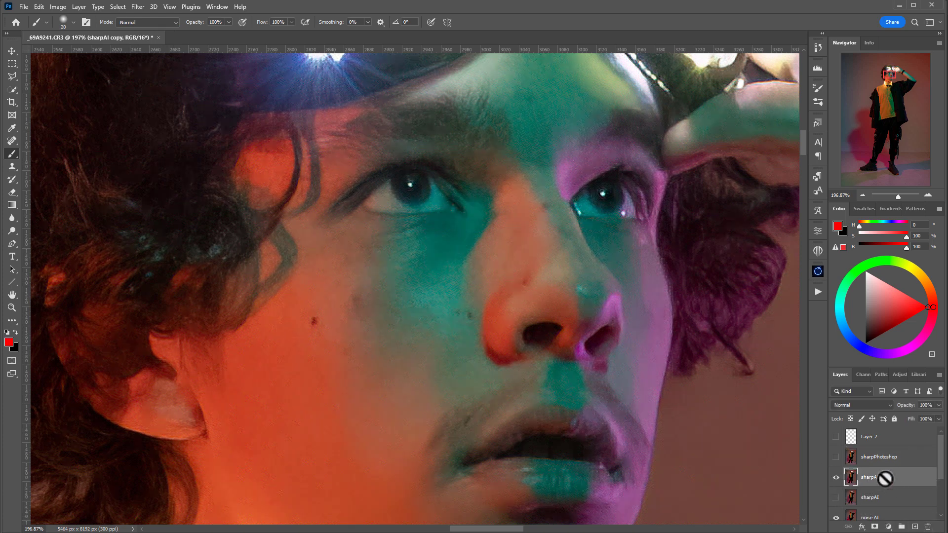
- Rename the duplicate of the sharpAI layer to sharp
double_click(884, 477)
text(sharp)
key(Return)
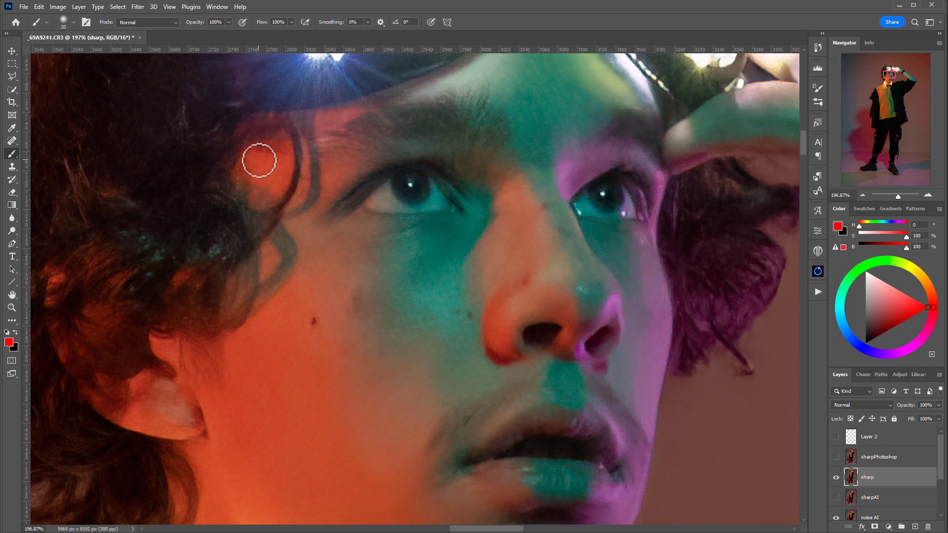
- Apply a High Pass filter with a 1 pixel radius to the sharp layer and set its blend mode to Soft Light
click(136, 6)
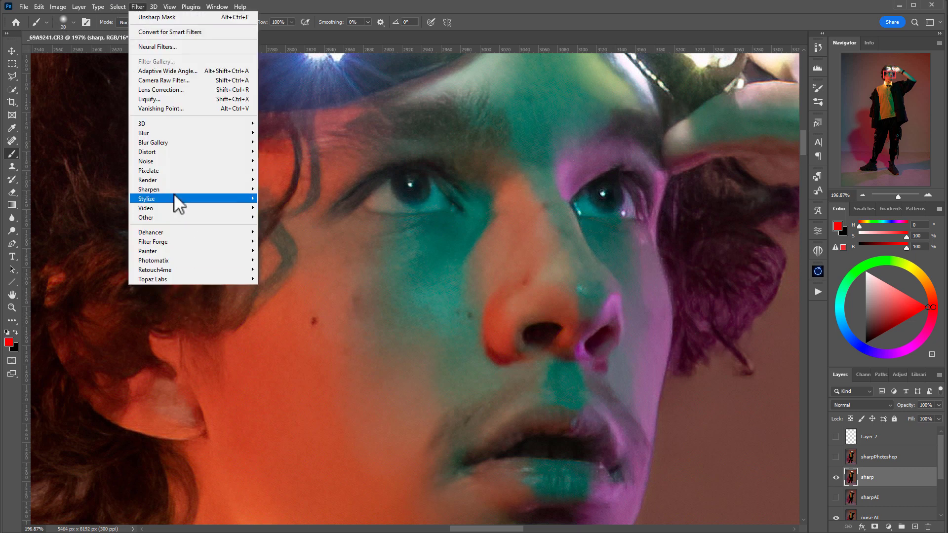
mouse_move(173, 194)
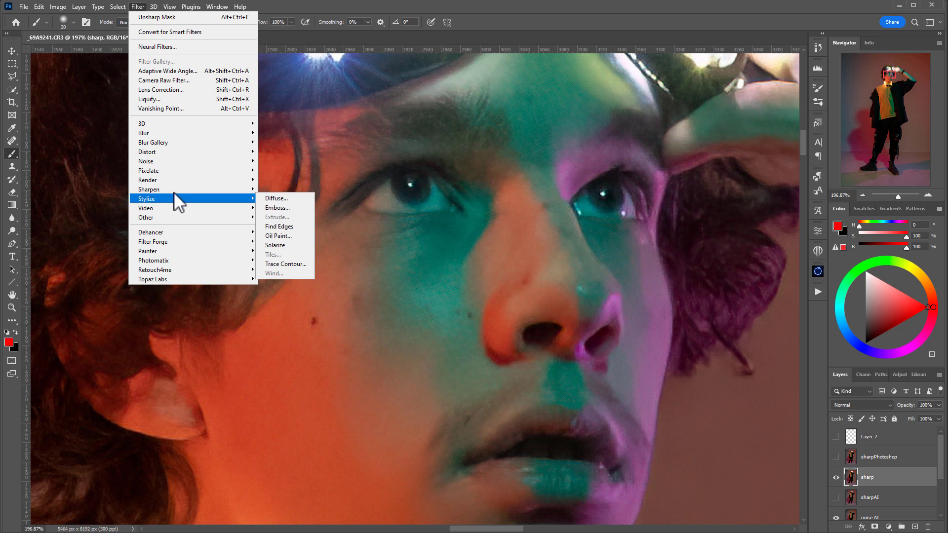
mouse_move(182, 226)
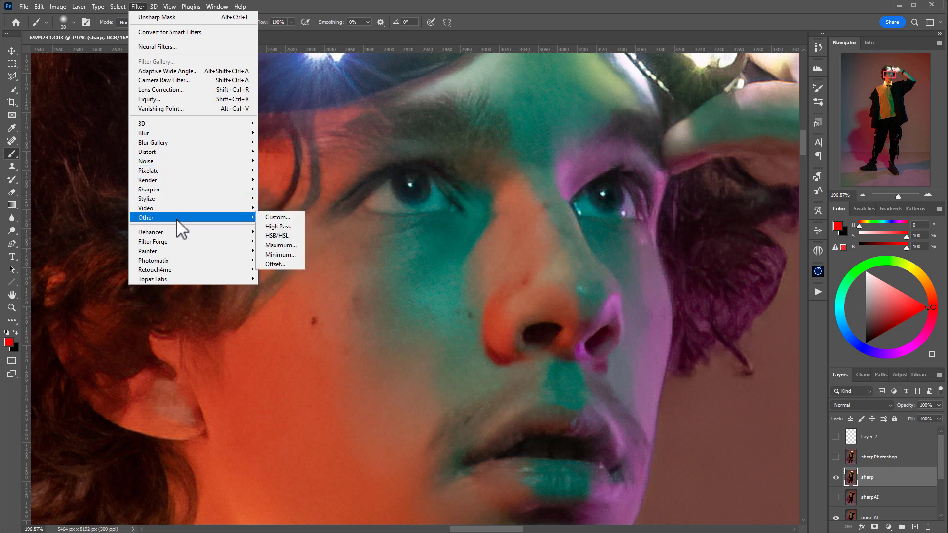
click(288, 229)
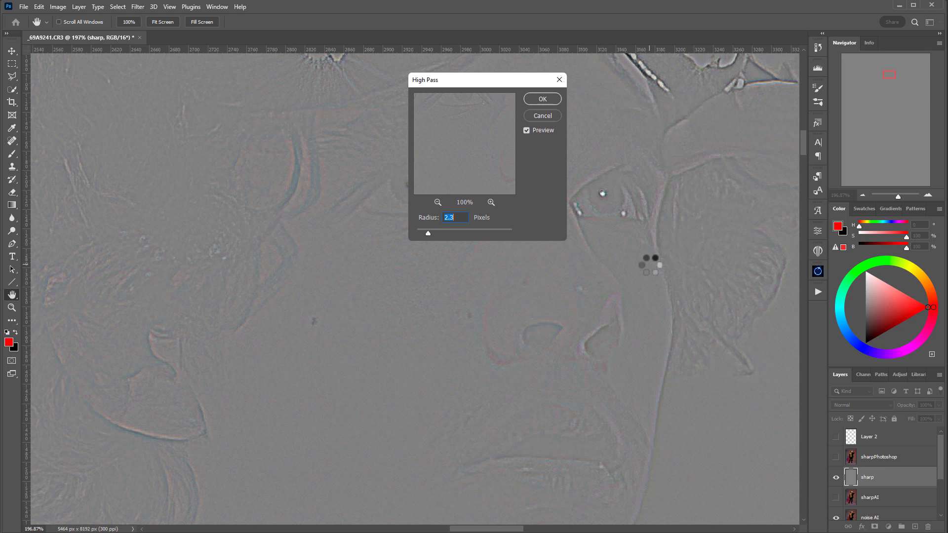
text(1)
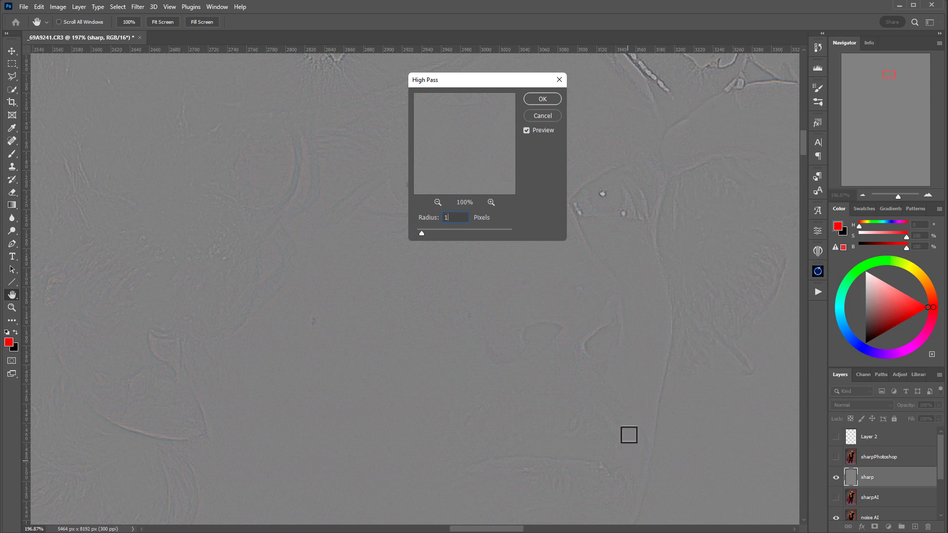
click(541, 99)
key(b)
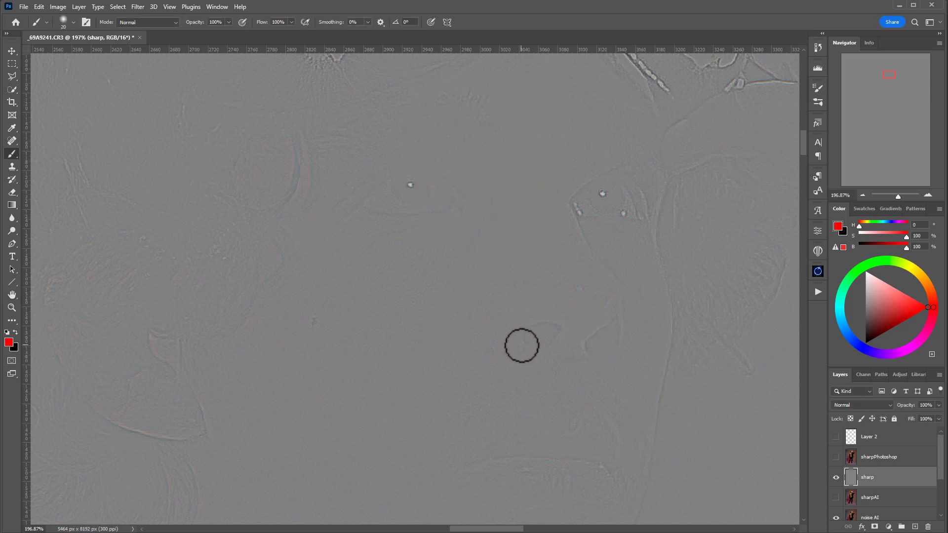
click(867, 404)
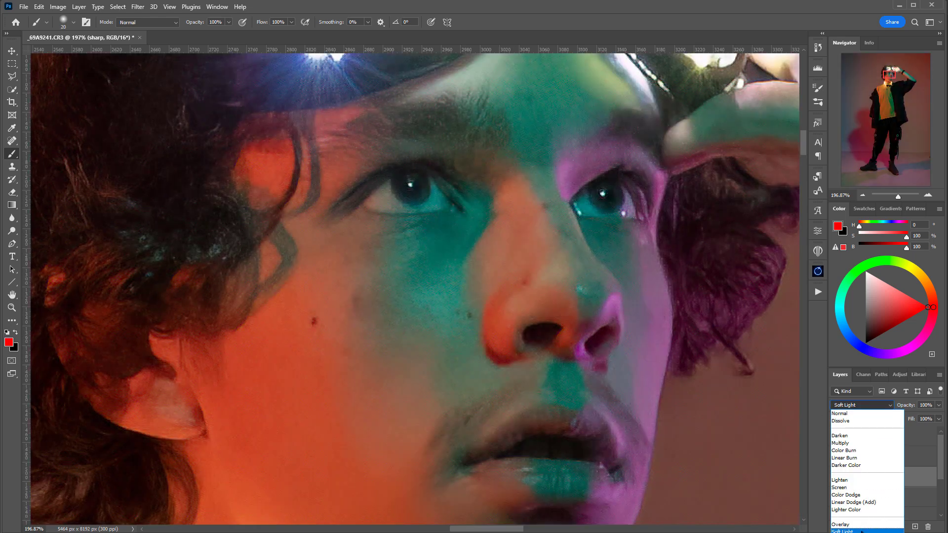
click(862, 531)
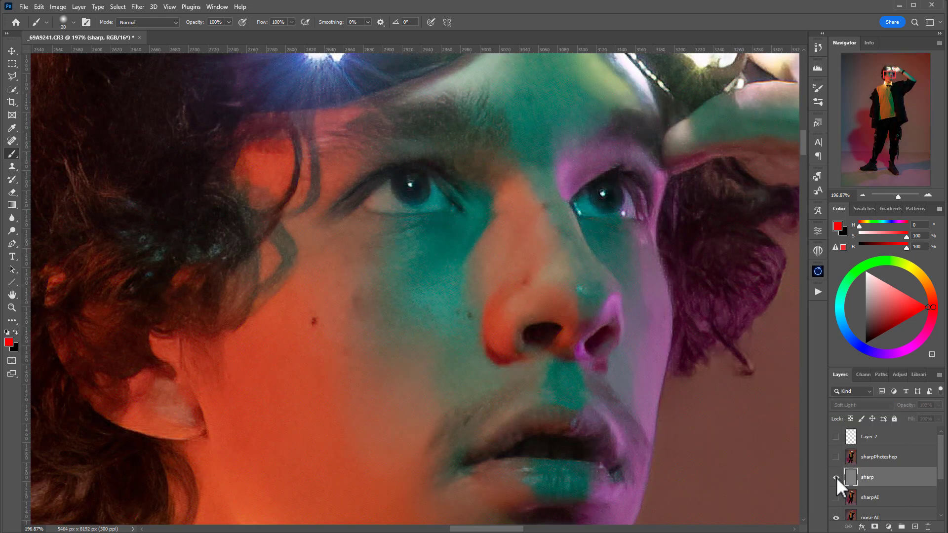
- Inspect the High Pass sharpening on the eye, goggles and hair by toggling the sharp layer's visibility
click(8, 52)
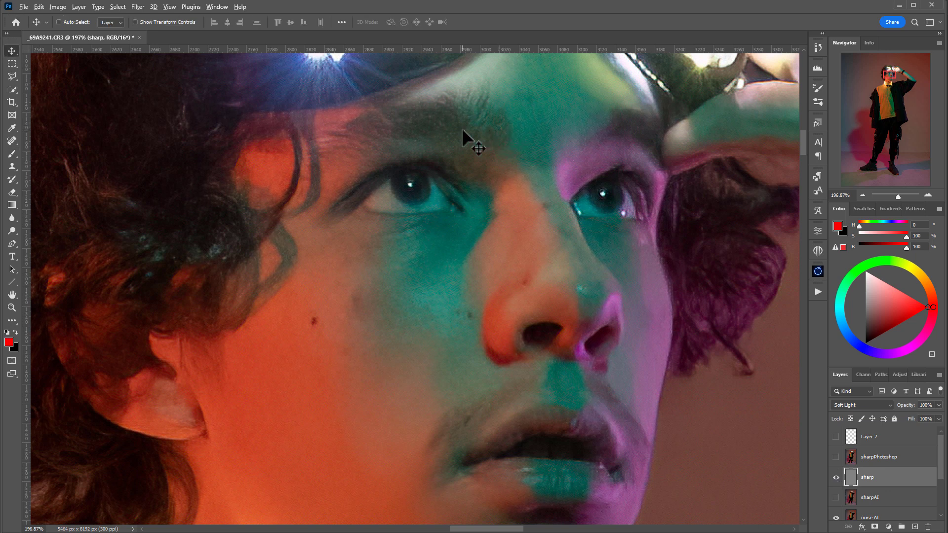
scroll(462, 131, up, 5)
scroll(462, 130, down, 3)
drag(495, 200, 615, 342)
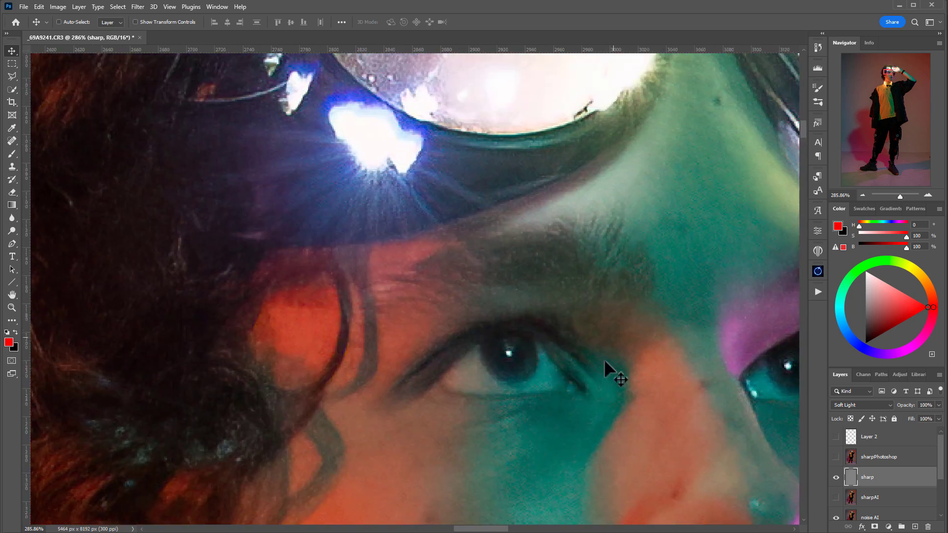
click(836, 476)
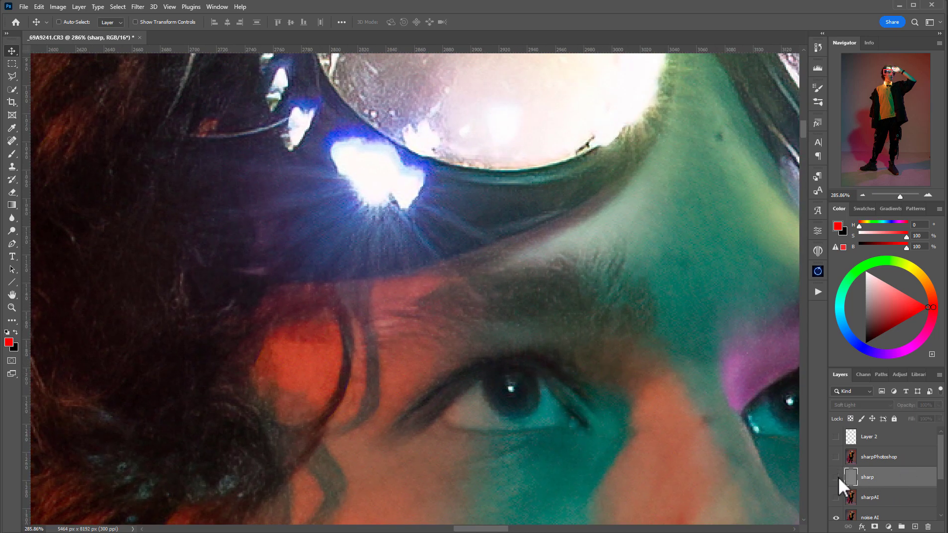
click(836, 476)
click(836, 476)
click(837, 476)
drag(239, 376, 556, 99)
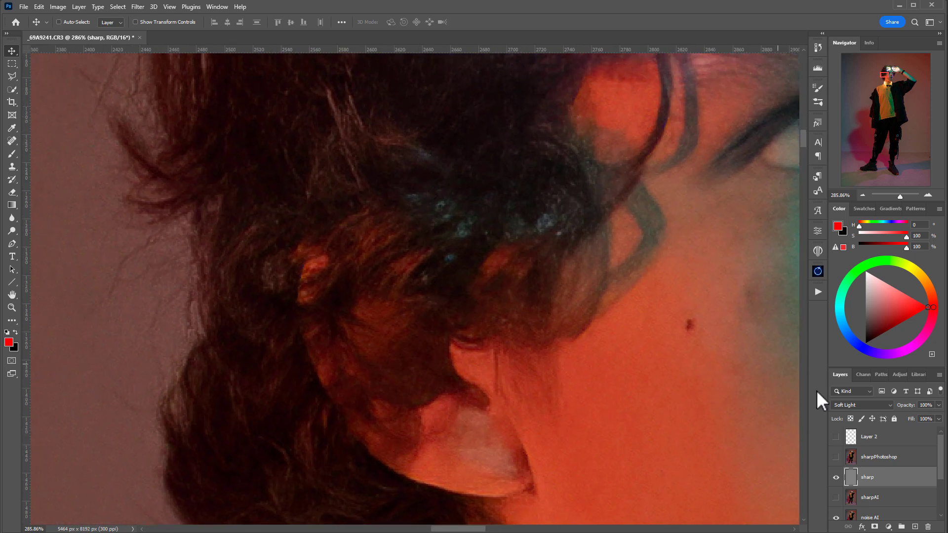
click(839, 477)
click(836, 477)
drag(491, 190, 332, 228)
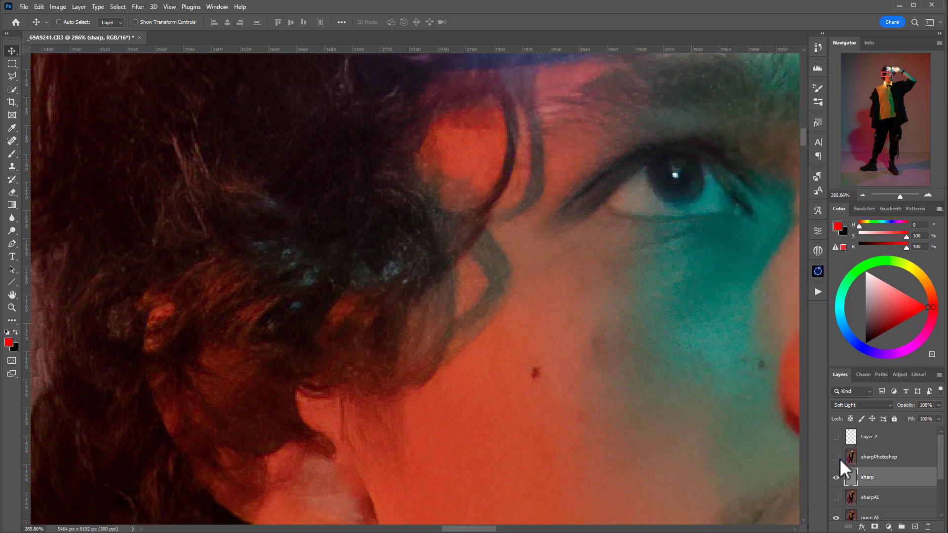
- Show the sharpAI layer in place of the sharp layer and open it in Topaz Sharpen AI
click(868, 496)
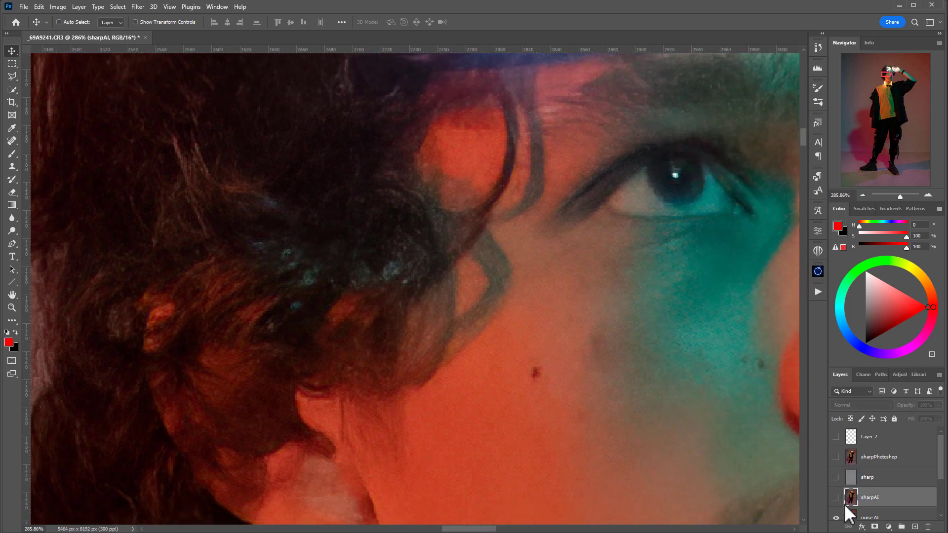
click(838, 497)
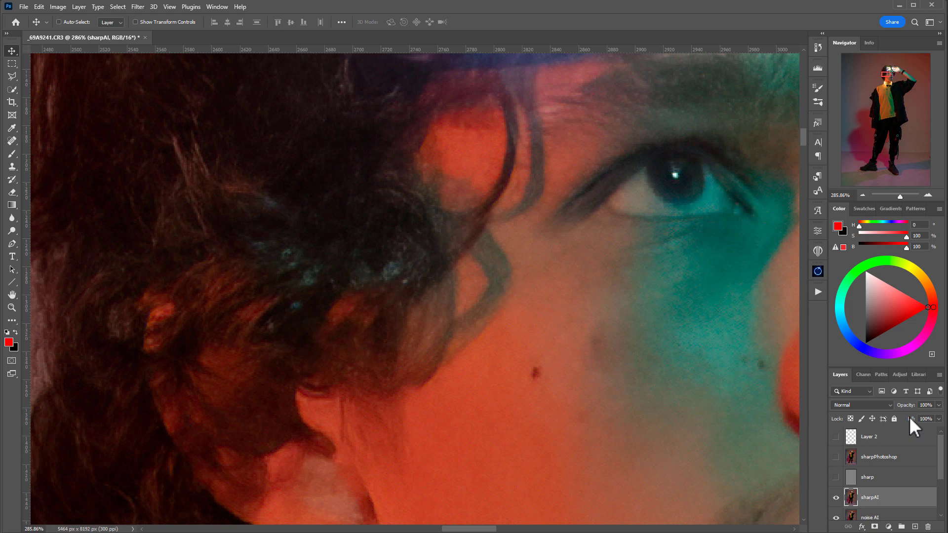
click(143, 7)
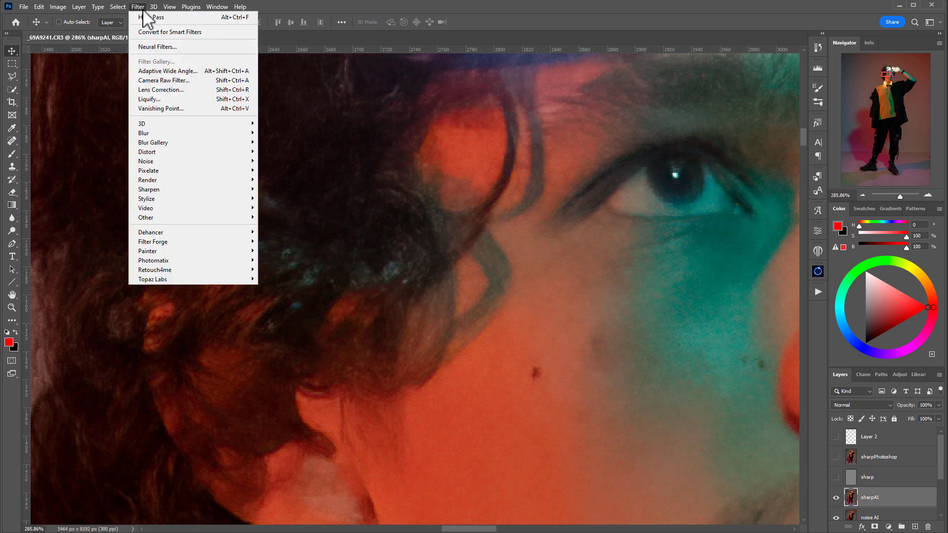
mouse_move(200, 279)
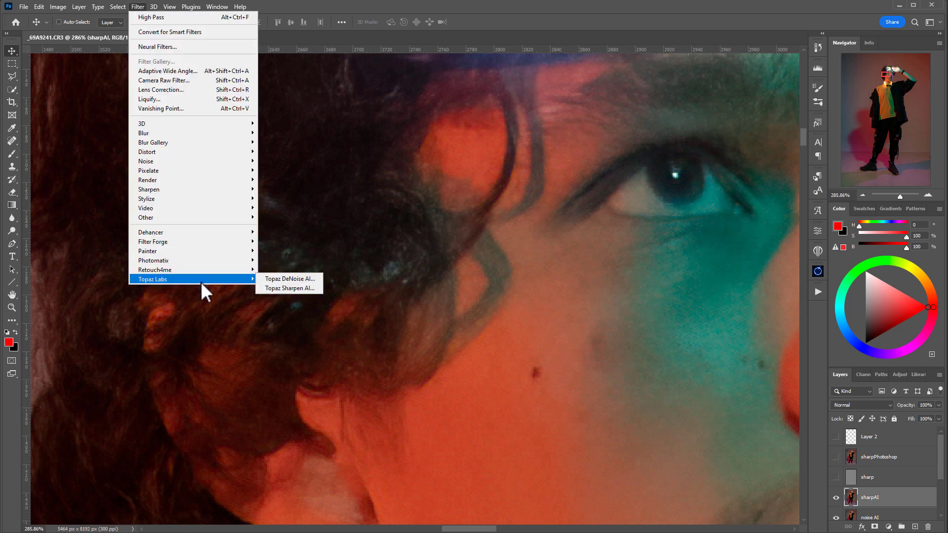
click(277, 286)
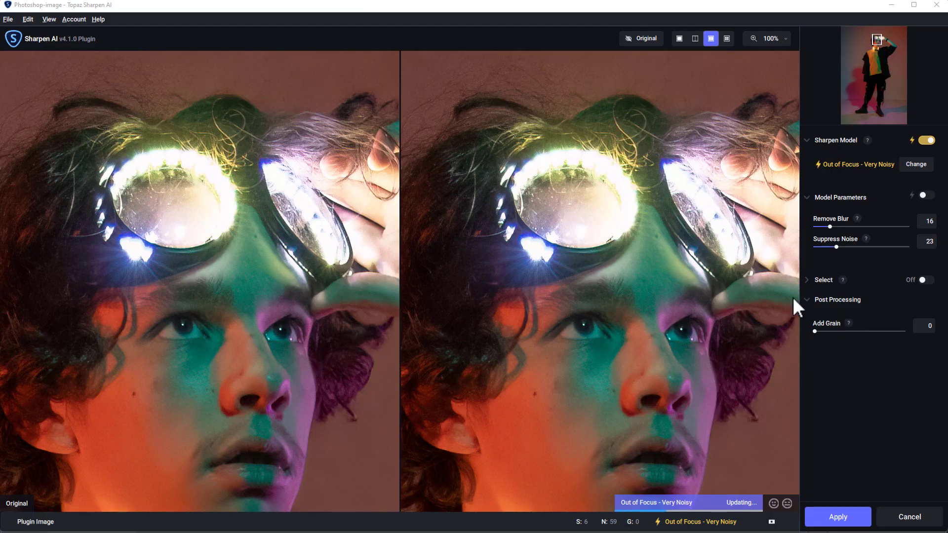
- Compare the original with the Out of Focus - Very Noisy sharpening preview on the goggles and the hair around them
scroll(578, 199, up, 2)
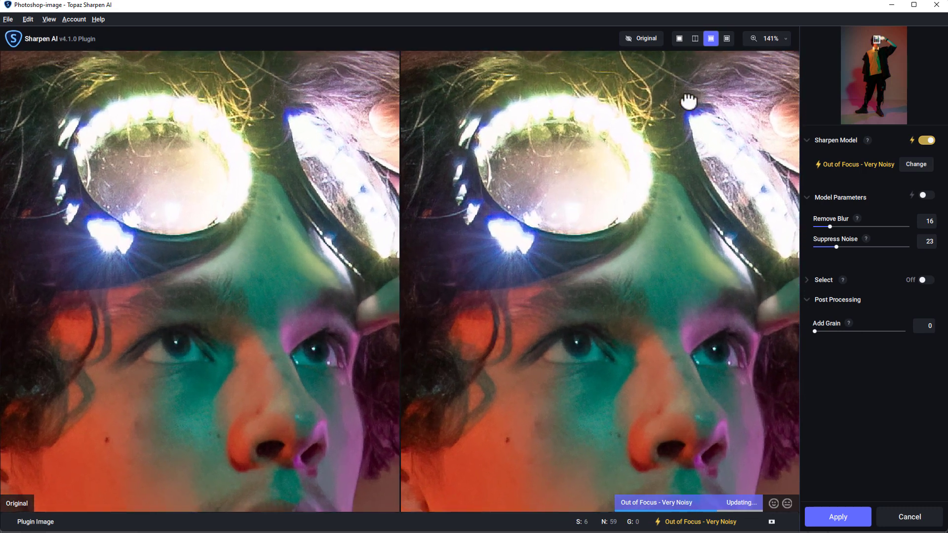
drag(688, 100, 635, 290)
scroll(565, 265, up, 1)
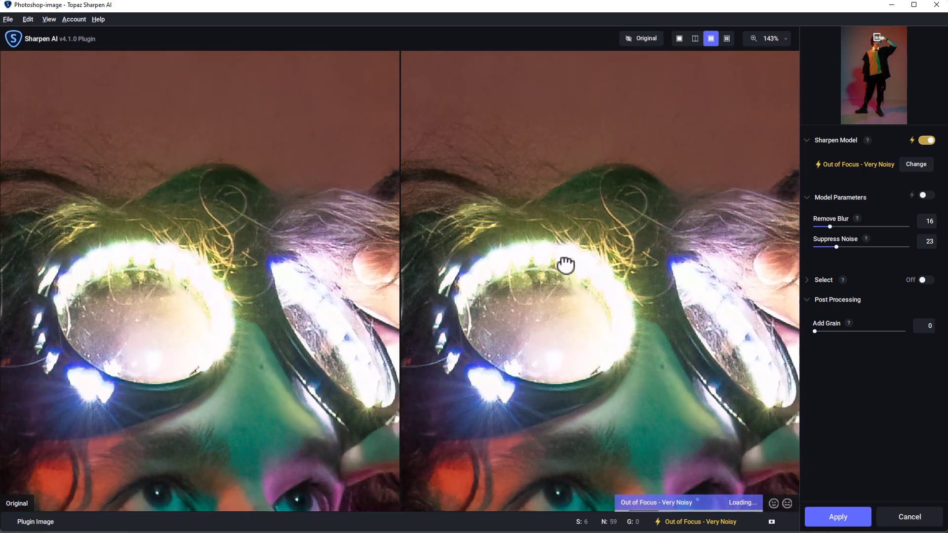
scroll(567, 276, up, 1)
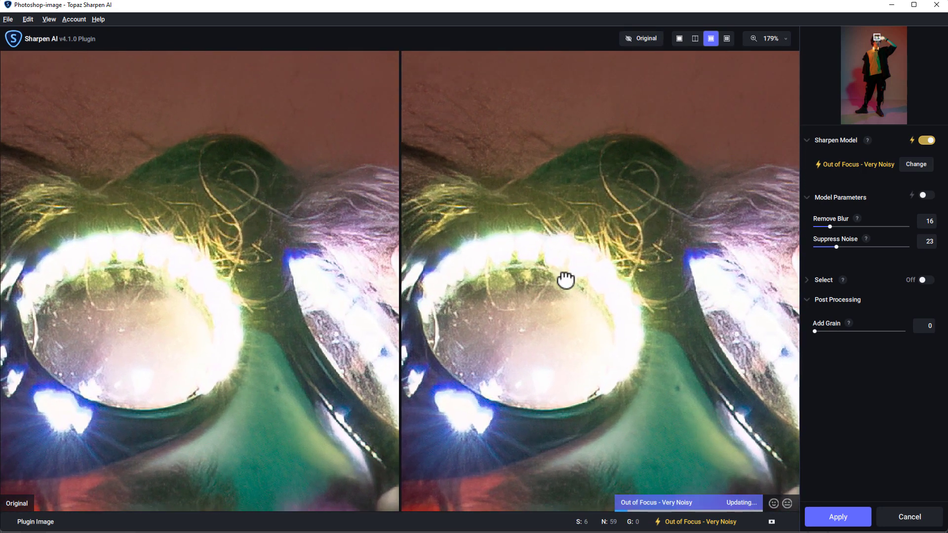
scroll(565, 280, up, 1)
drag(565, 280, 719, 242)
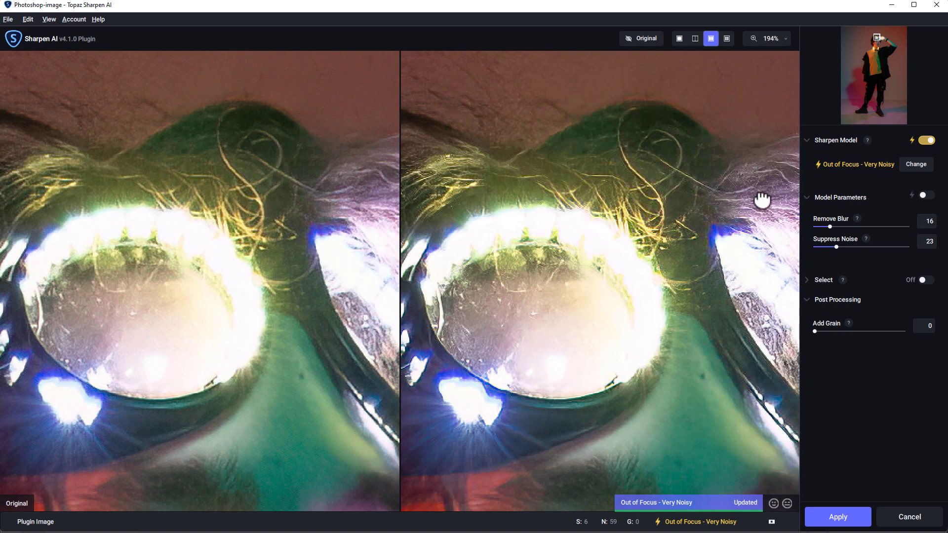
drag(757, 208, 600, 253)
scroll(599, 256, up, 3)
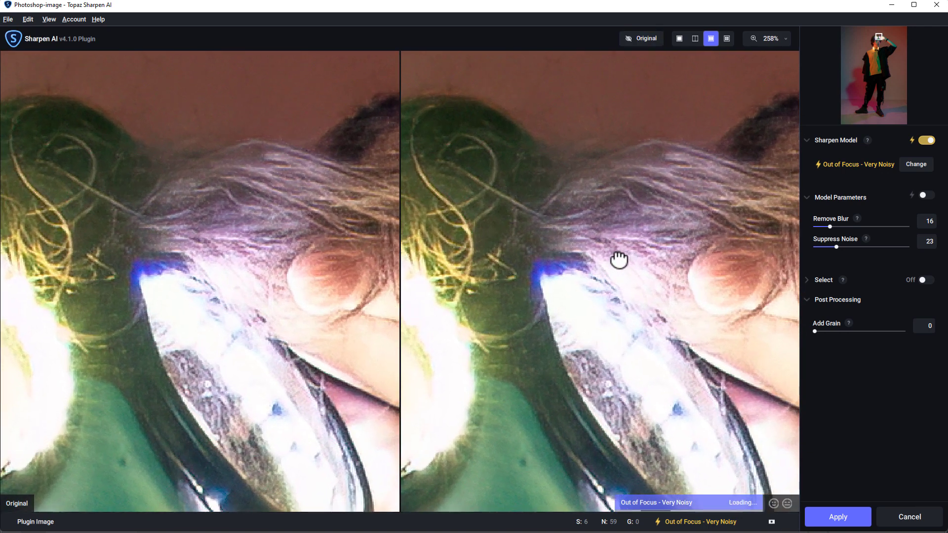
scroll(618, 259, up, 2)
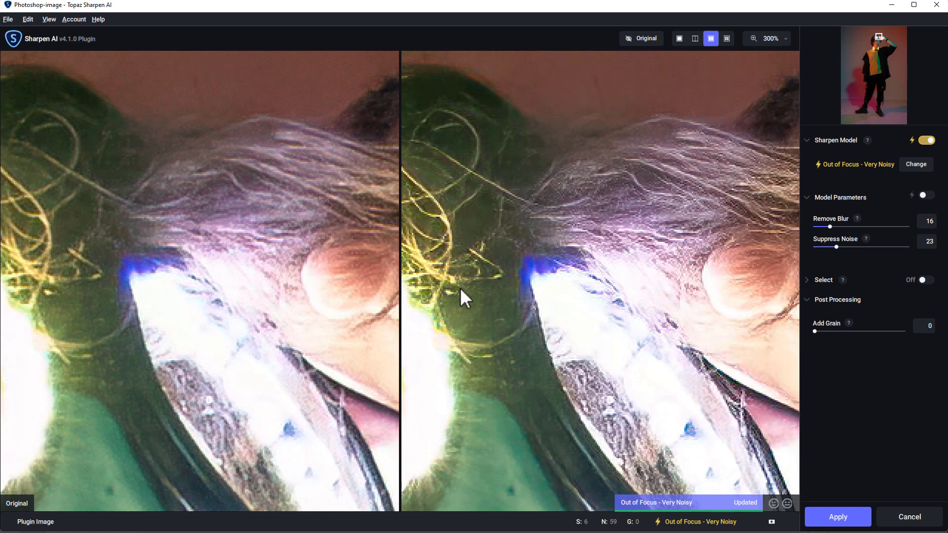
click(813, 143)
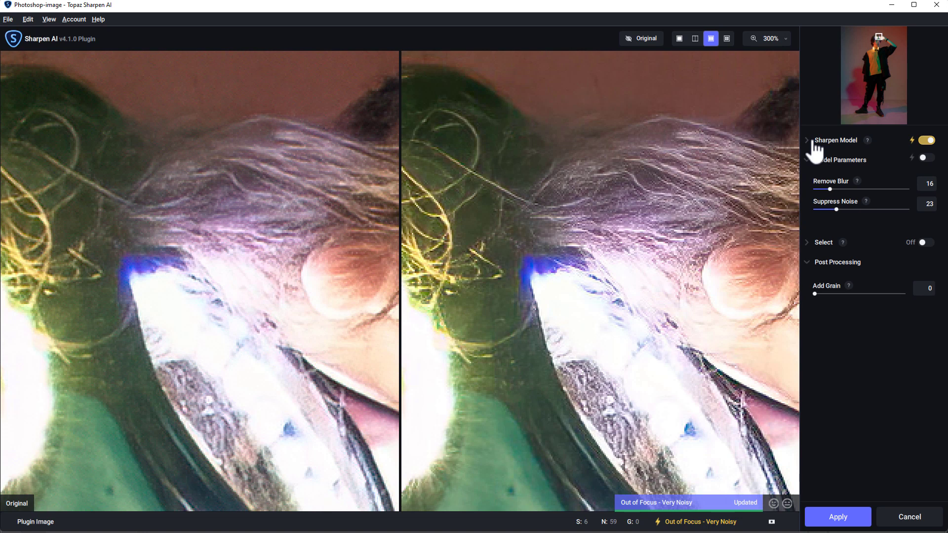
click(814, 142)
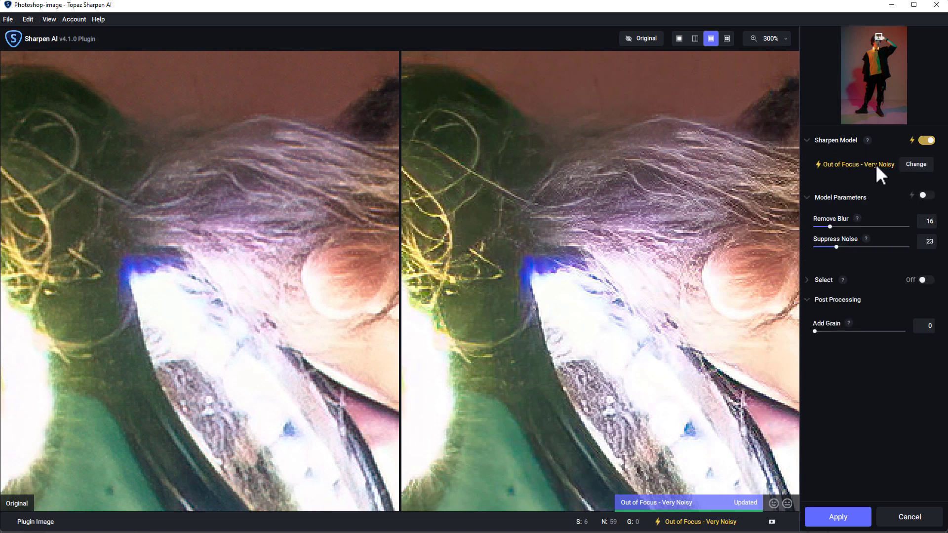
- Preview the Motion Blur - Normal and Out of Focus - Normal sharpening models on the eyes, eyebrow and nose
click(907, 167)
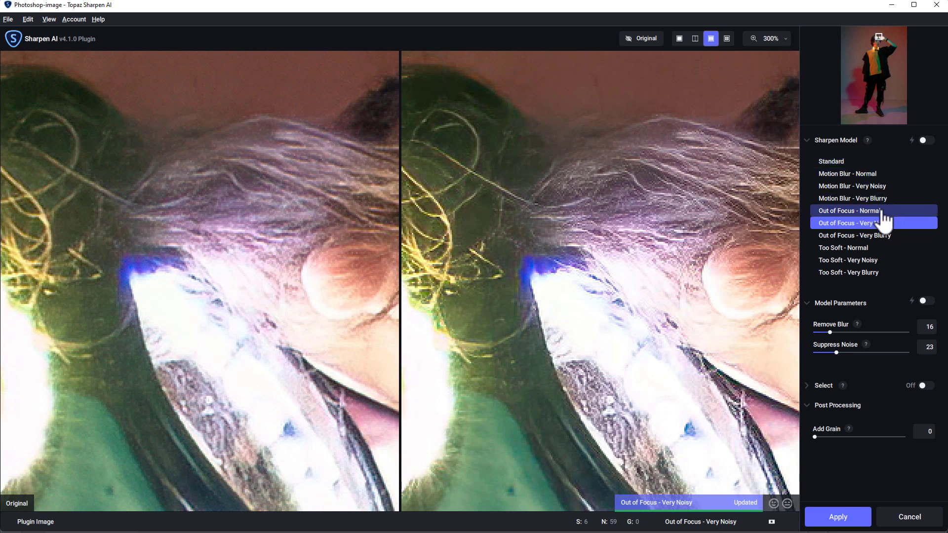
click(891, 174)
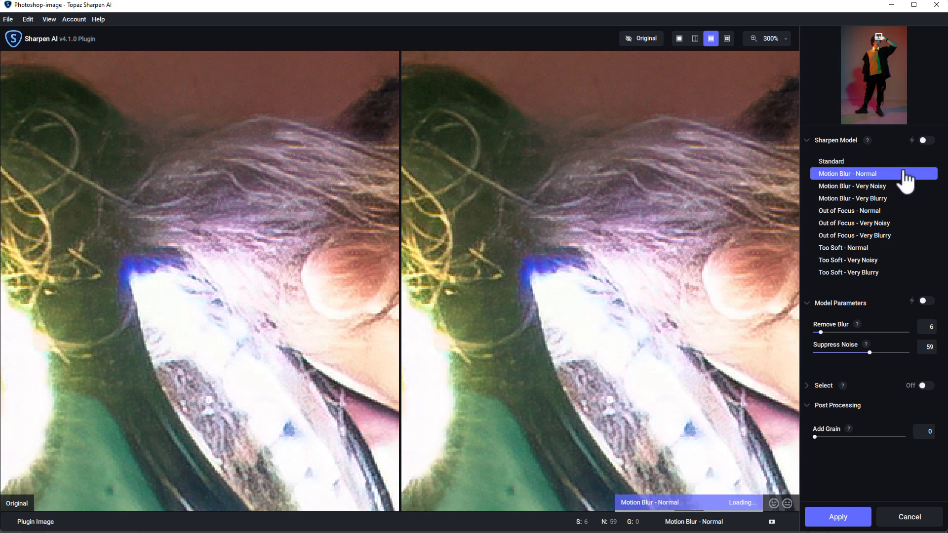
click(835, 142)
click(834, 142)
drag(522, 189, 644, 251)
drag(567, 228, 705, 177)
drag(532, 192, 613, 46)
drag(626, 311, 624, 99)
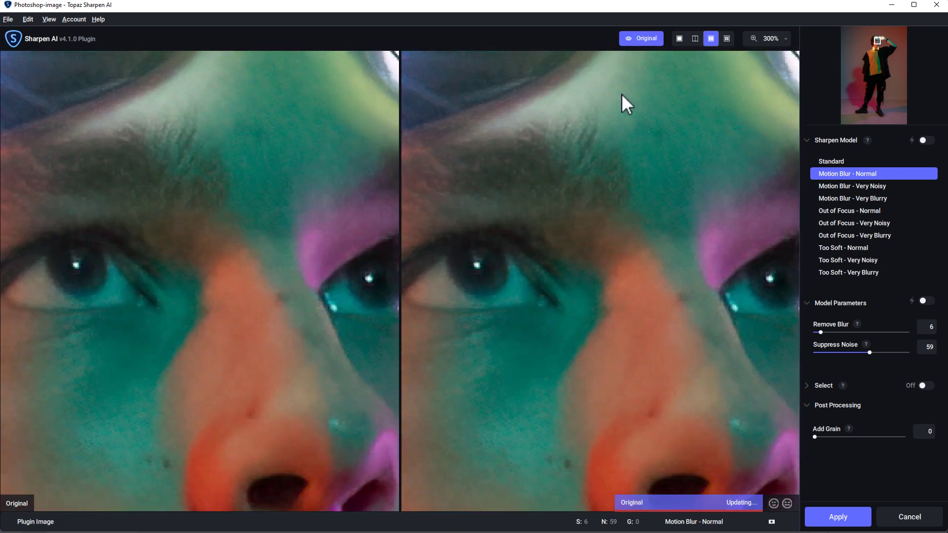
drag(460, 276, 572, 243)
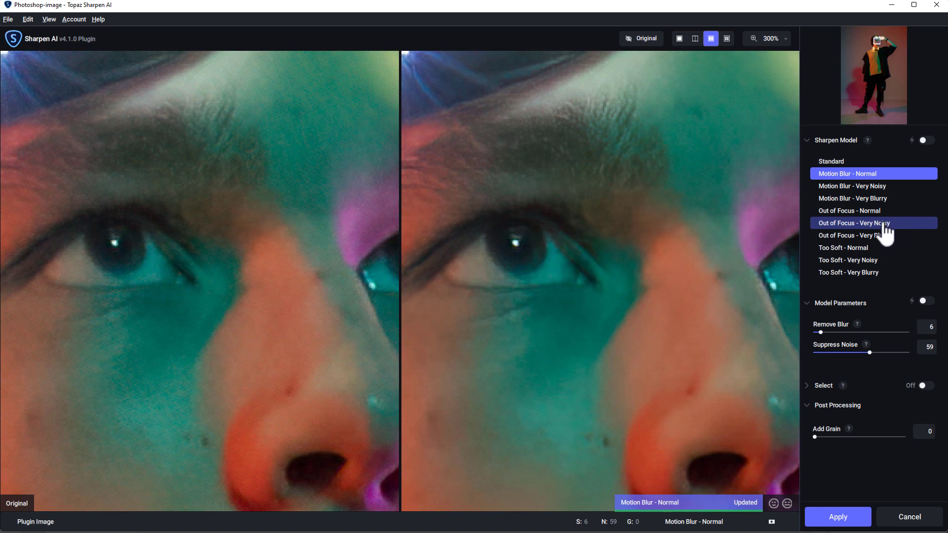
click(882, 217)
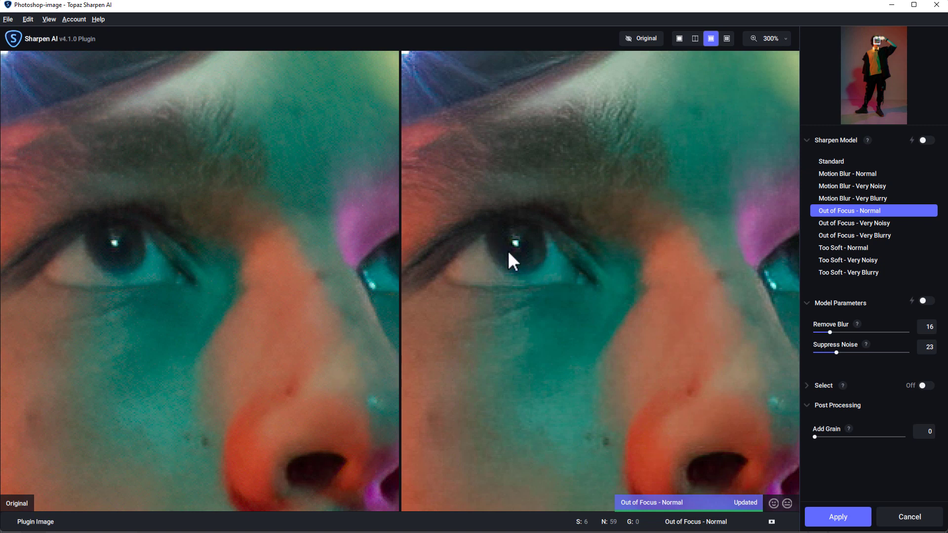
drag(676, 140, 710, 195)
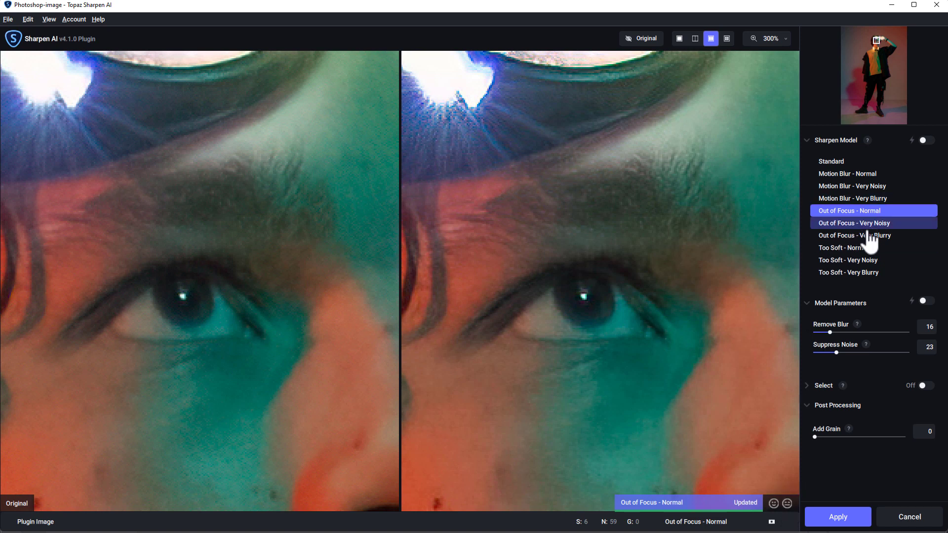
- Apply the Too Soft - Very Noisy sharpening model to the sharpAI layer and return to Photoshop
click(875, 262)
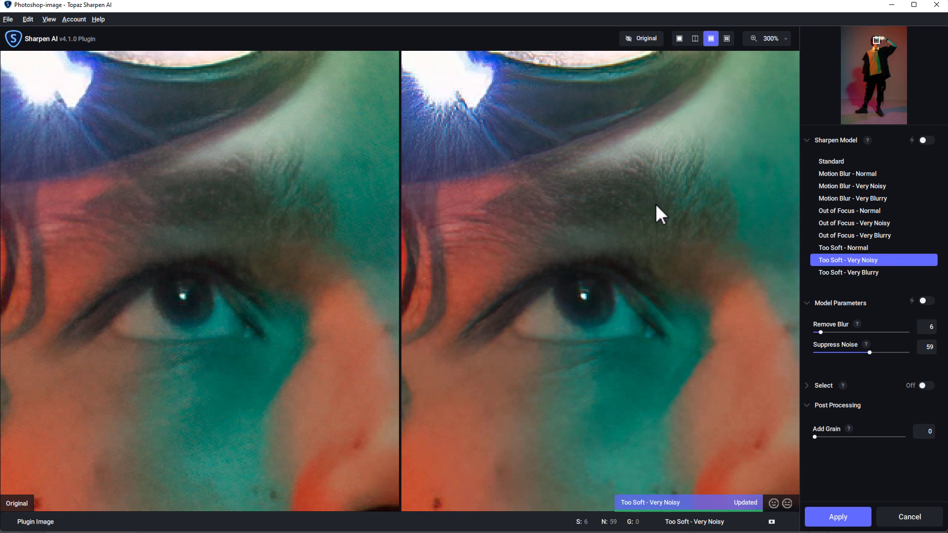
click(838, 519)
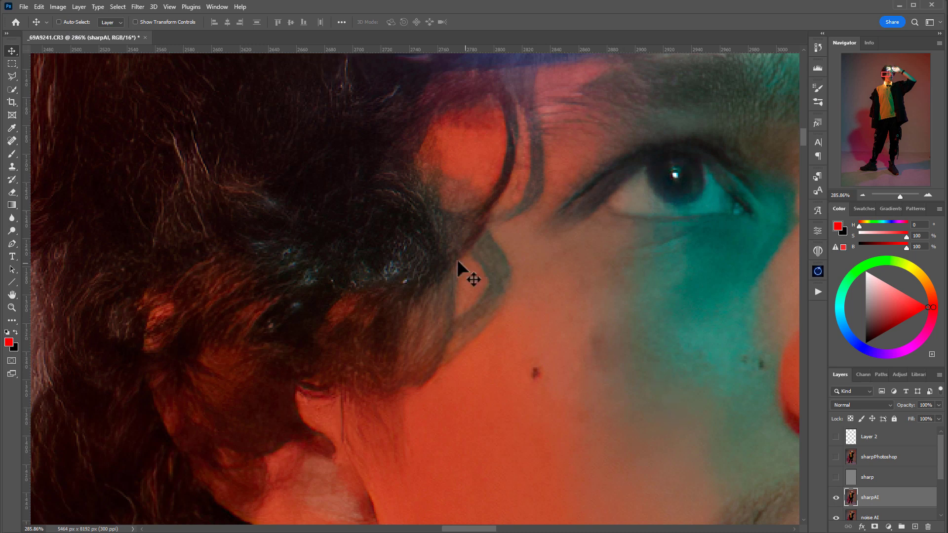
- Inspect the AI sharpening on the curly hair beside the face by toggling the sharpAI layer's visibility
drag(423, 254, 567, 322)
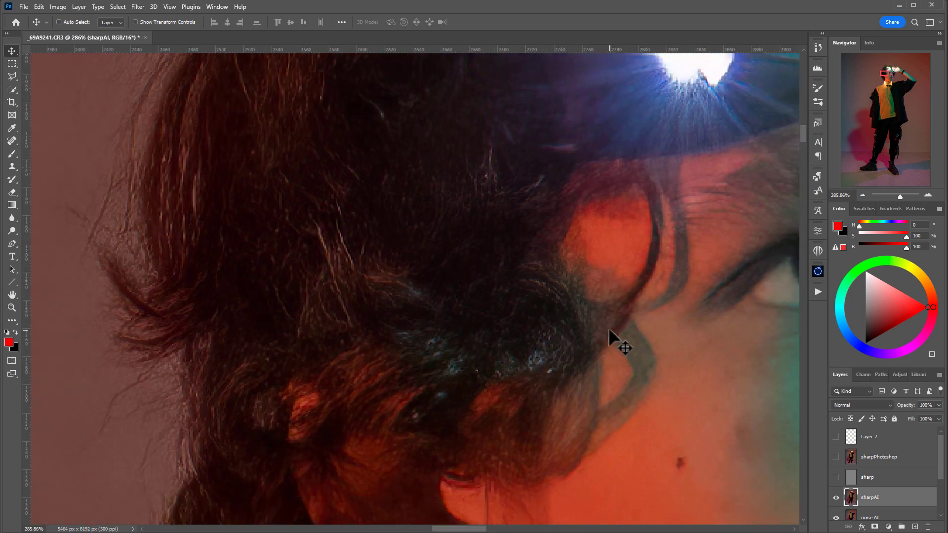
scroll(610, 331, down, 3)
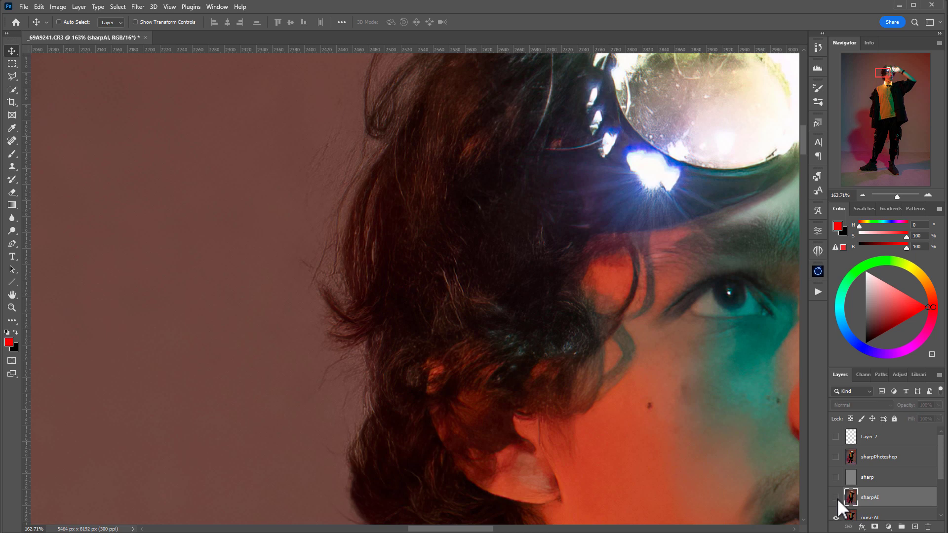
drag(591, 289, 434, 268)
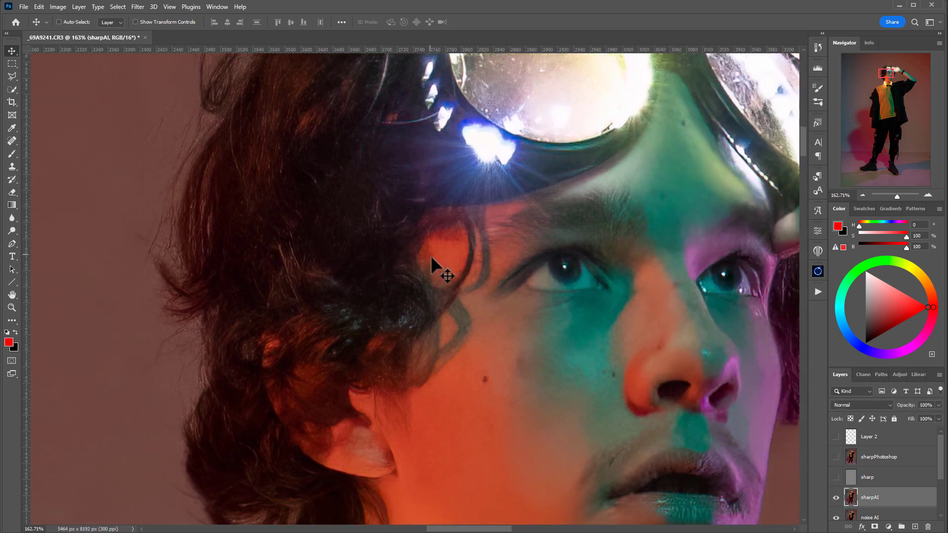
scroll(298, 290, up, 4)
scroll(410, 301, down, 2)
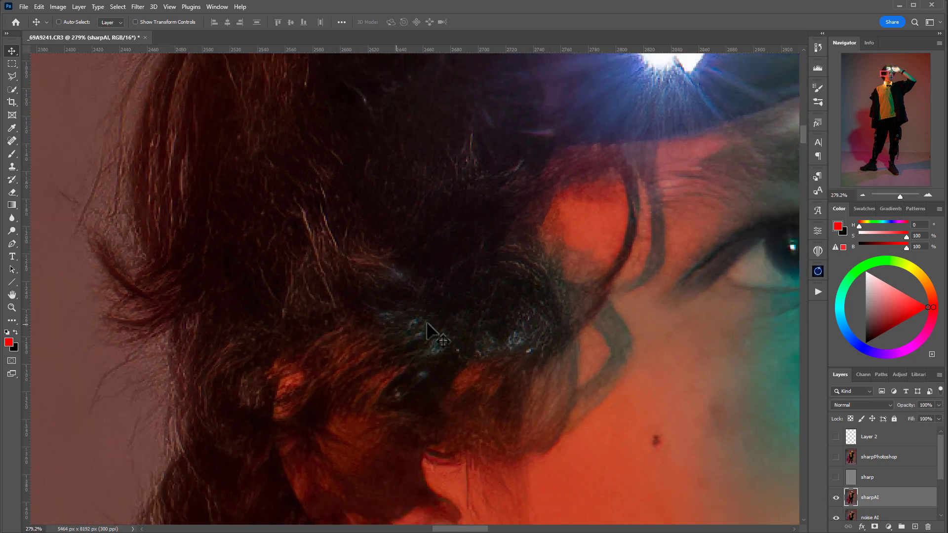
click(835, 498)
click(835, 497)
click(835, 497)
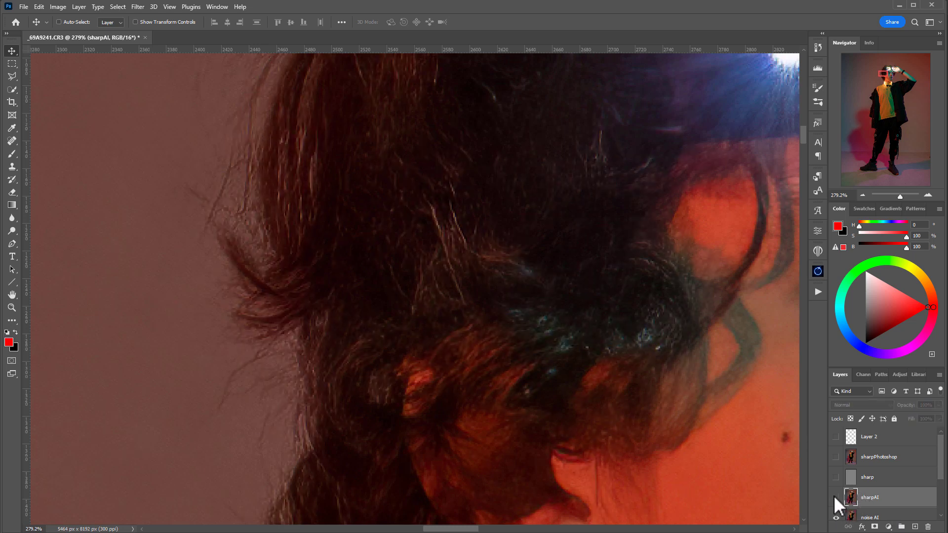
click(835, 498)
click(835, 497)
click(835, 498)
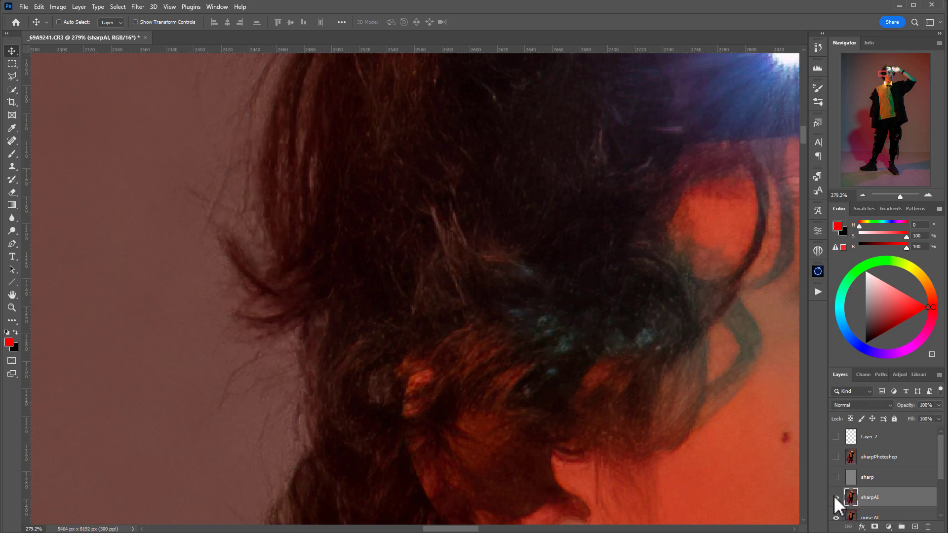
- Compare the eyes, eyebrow and nose with the sharpAI layer and the High Pass sharp layer switched on and off
drag(665, 233, 49, 241)
drag(244, 229, 541, 241)
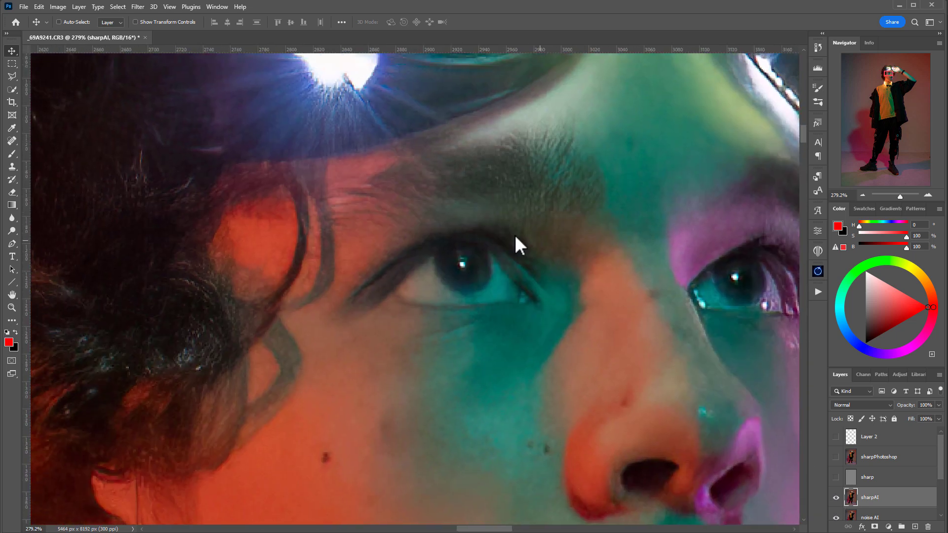
click(837, 496)
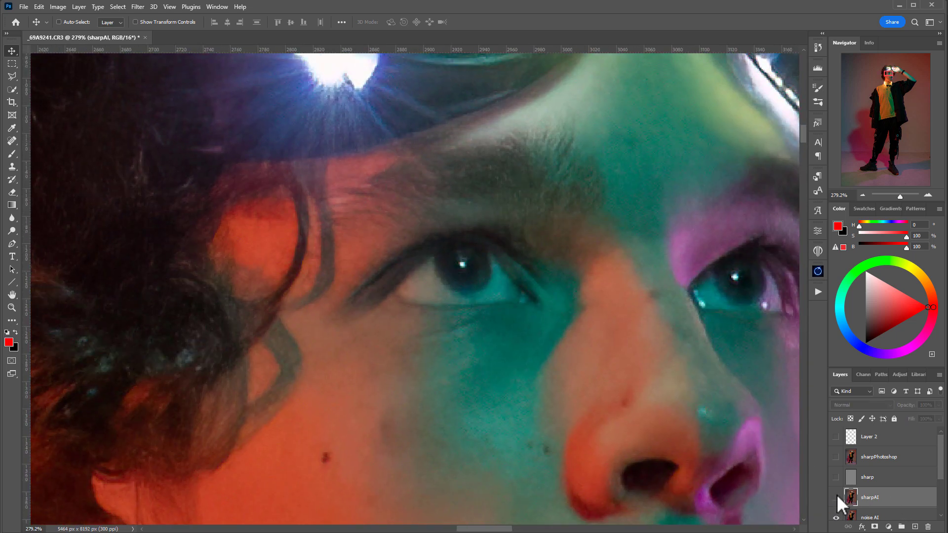
click(836, 496)
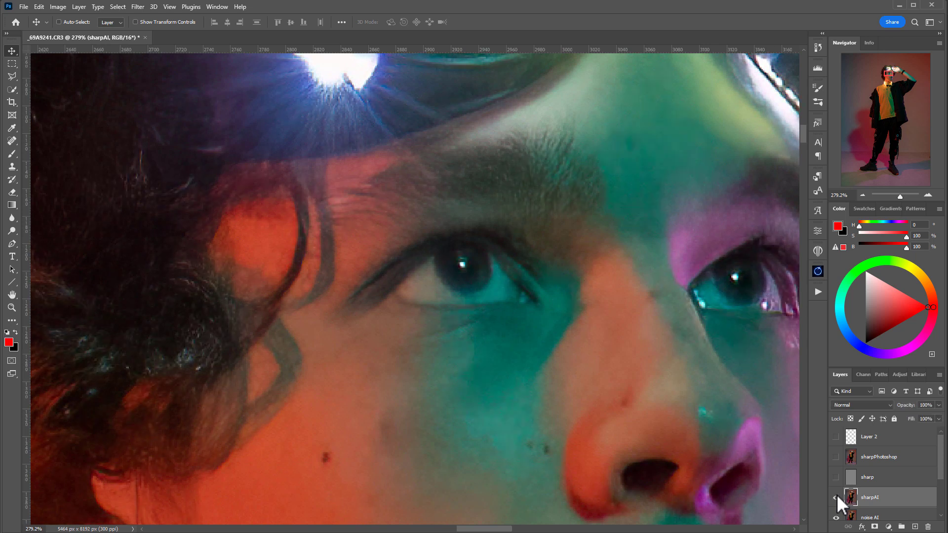
click(836, 493)
click(833, 476)
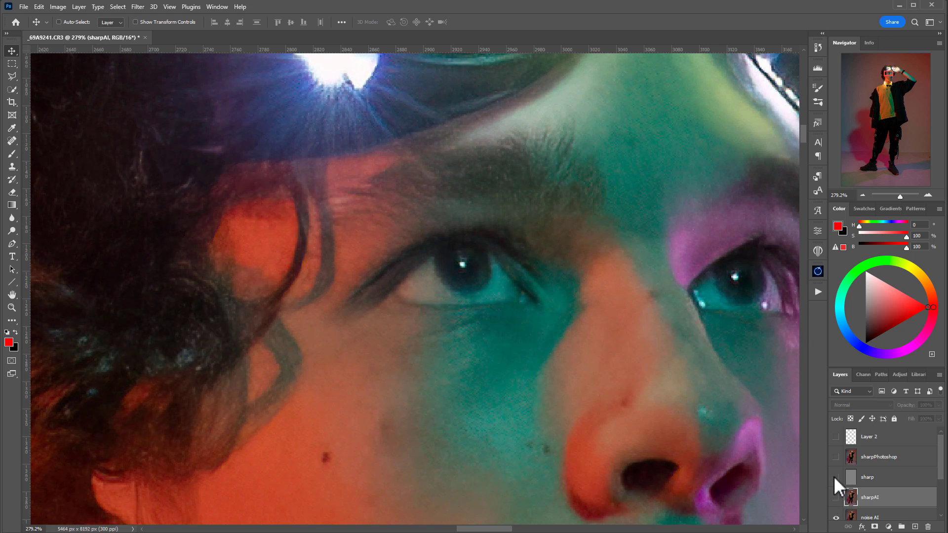
click(834, 476)
- Compare the sharpAI layer with the sharpPhotoshop layer on the hair and eye by alternating their visibility
drag(125, 341, 333, 329)
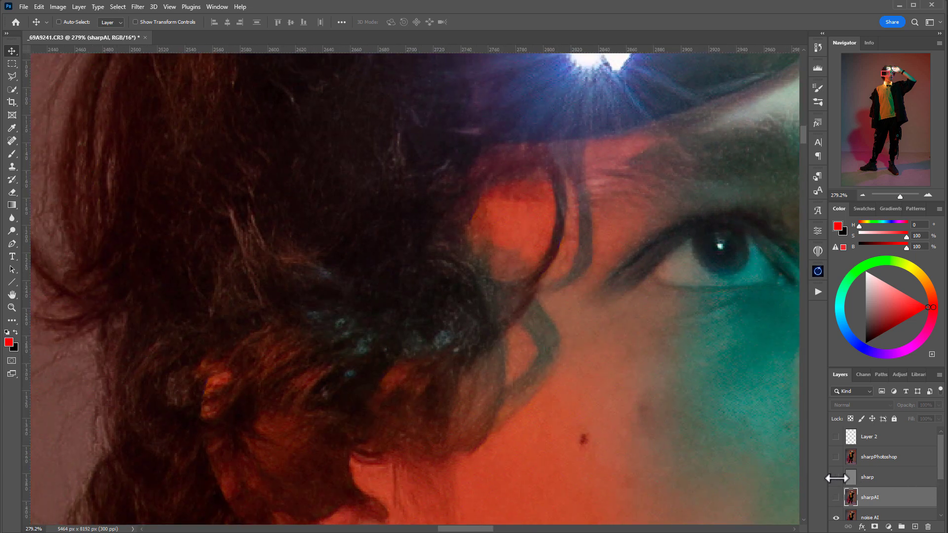
click(836, 497)
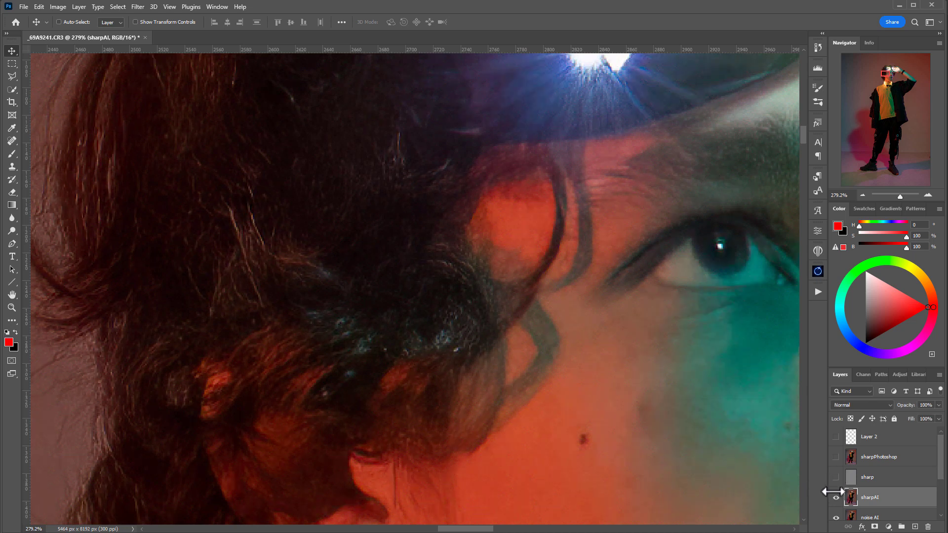
click(834, 492)
click(834, 498)
click(833, 499)
click(834, 498)
click(835, 498)
click(835, 457)
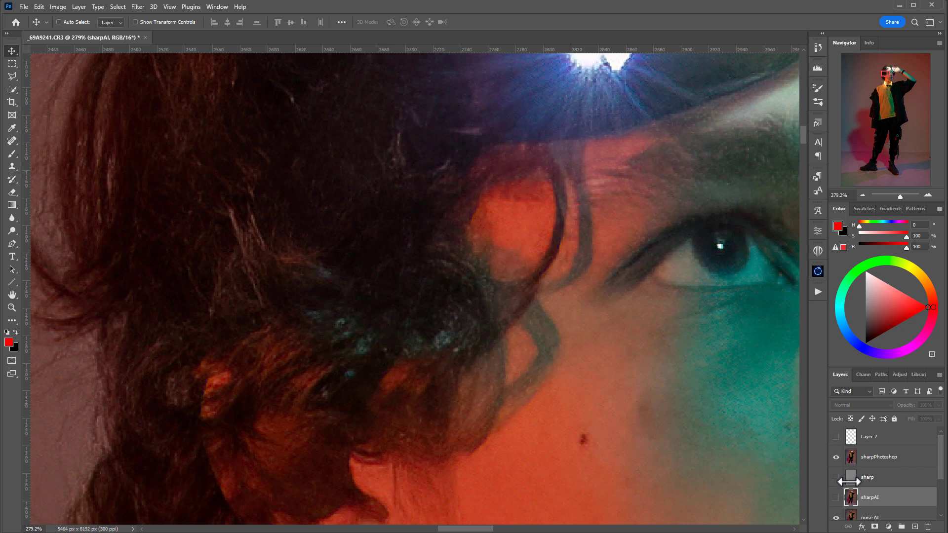
click(833, 457)
click(834, 497)
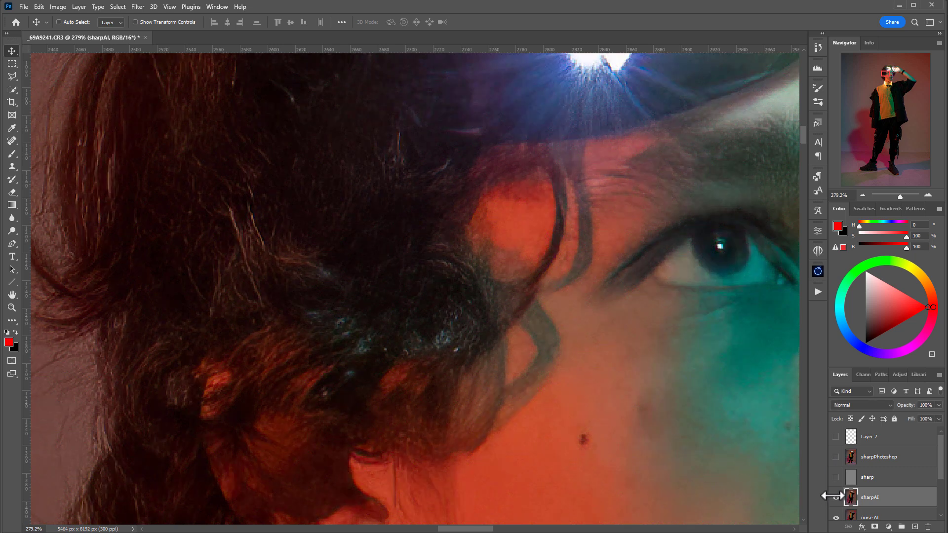
click(833, 497)
- Show the sharpAI layer and review the head, goggles and raised arm at a lower magnification
scroll(509, 333, down, 5)
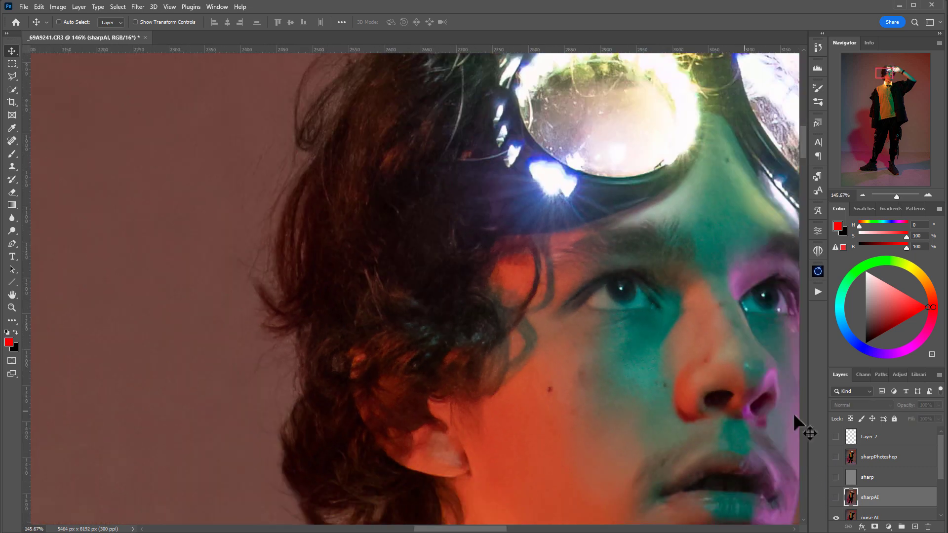
click(836, 497)
scroll(522, 381, down, 3)
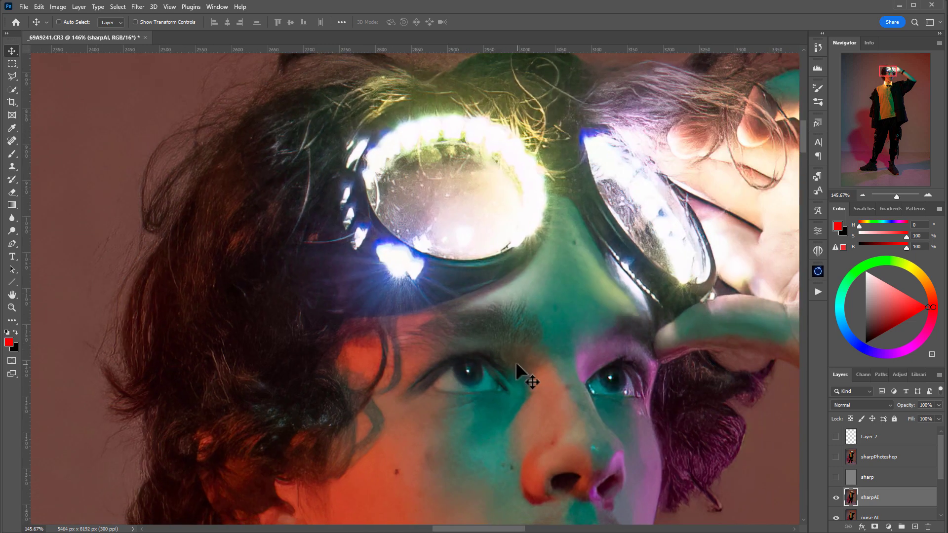
scroll(531, 351, down, 3)
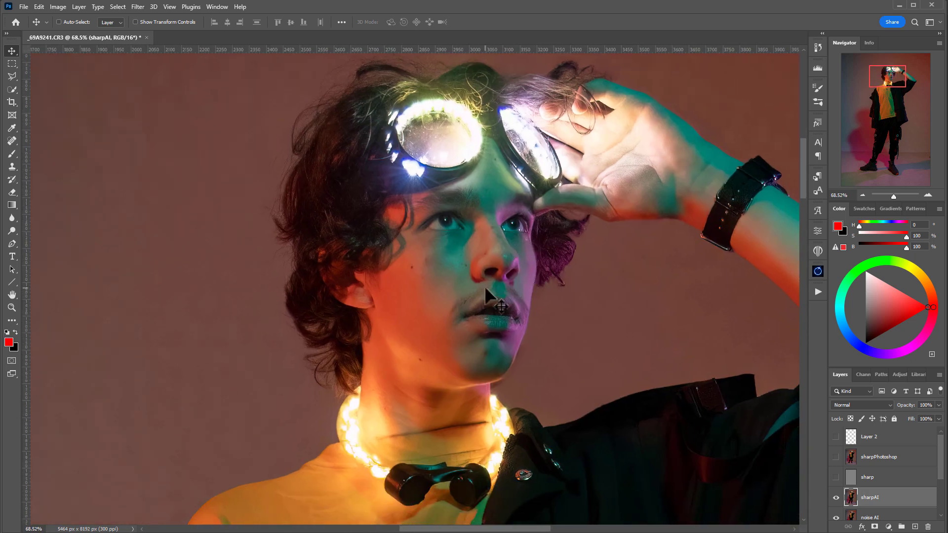
scroll(543, 277, right, 5)
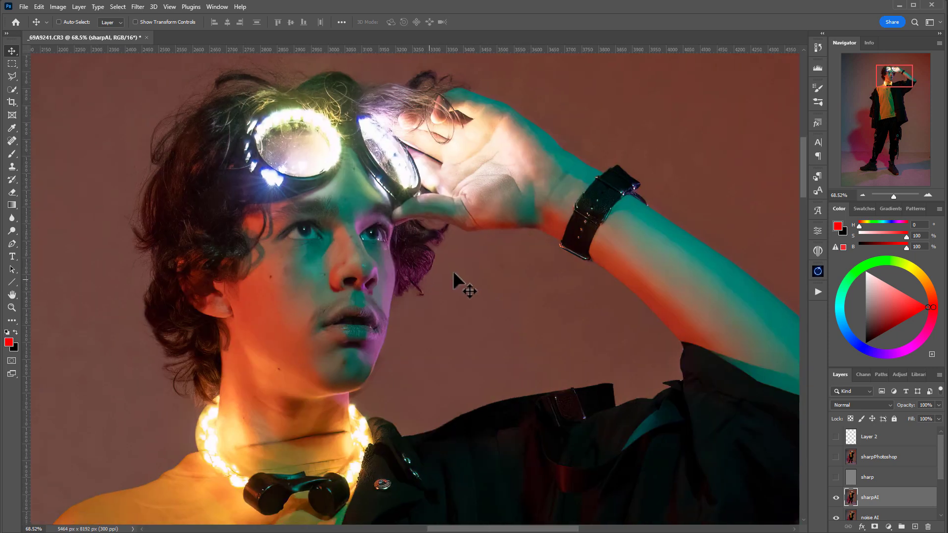
- Compare the denoised, AI-sharpened portrait with the noisy original on the face and goggles at 100% zoom
click(12, 307)
click(399, 280)
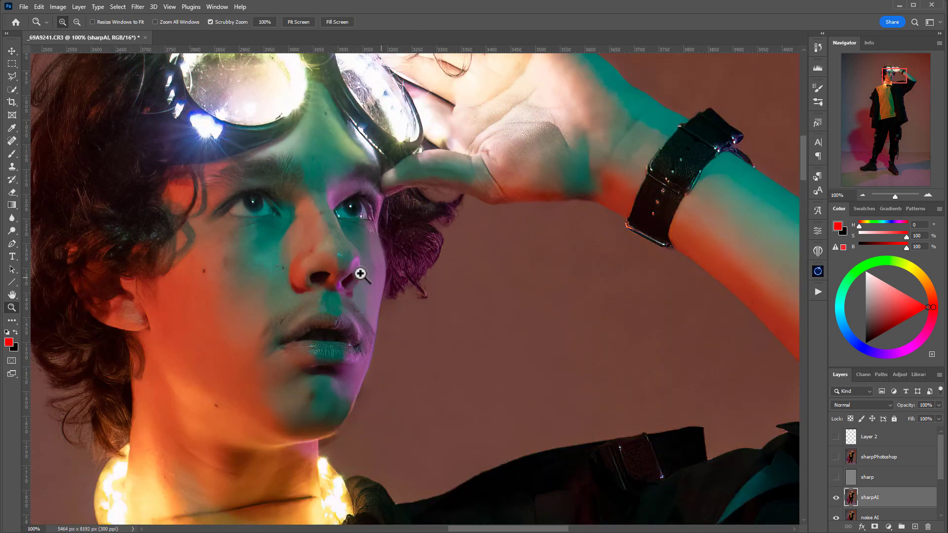
drag(354, 223, 449, 282)
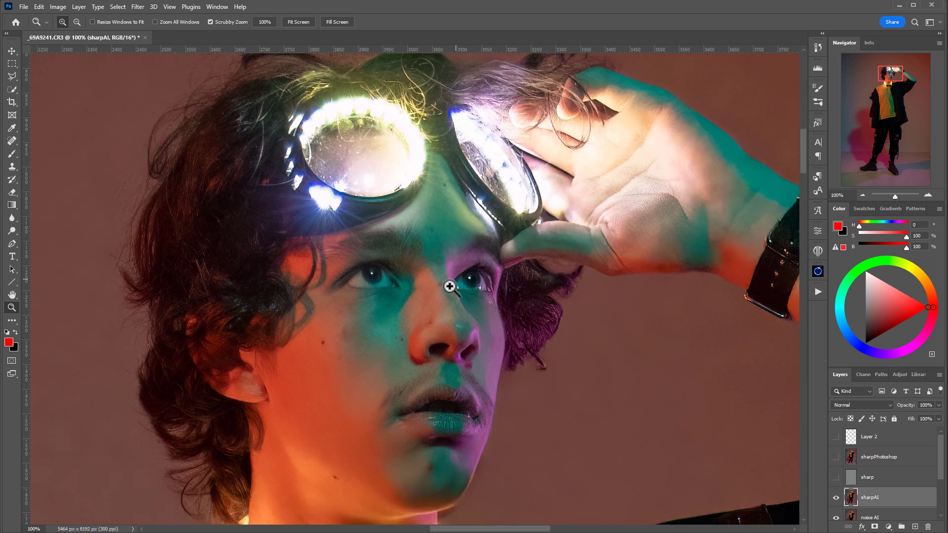
click(836, 497)
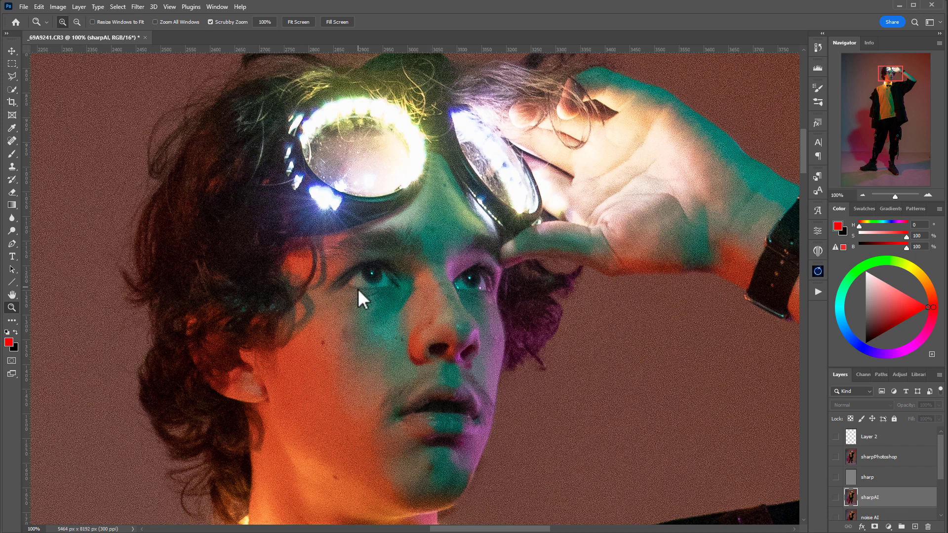
click(836, 497)
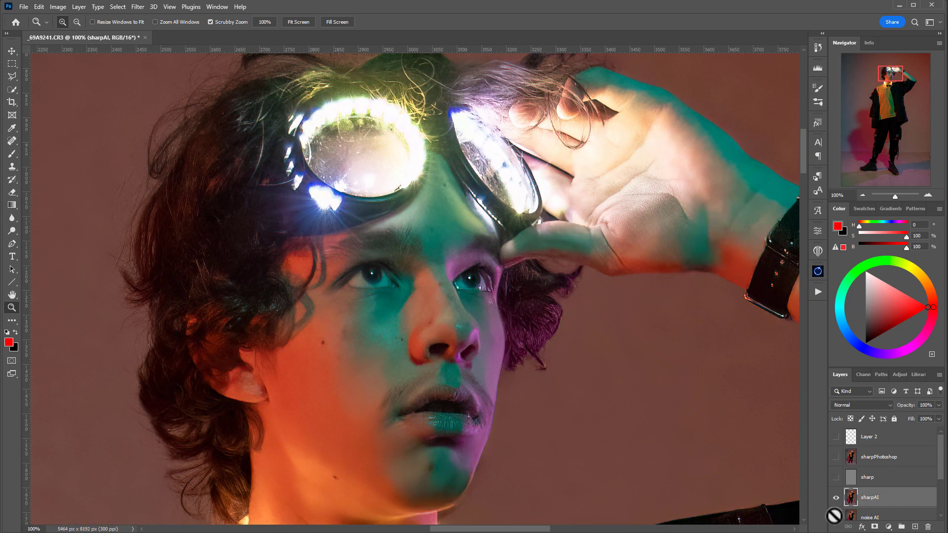
click(835, 517)
- Review the AI-sharpened portrait over the whole upper body
drag(506, 301, 446, 330)
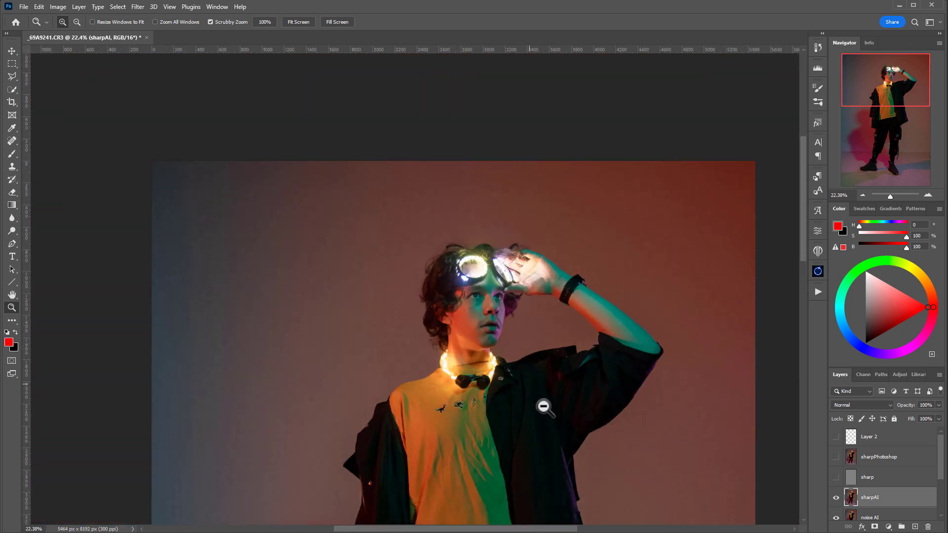
drag(543, 407, 532, 289)
scroll(524, 280, up, 2)
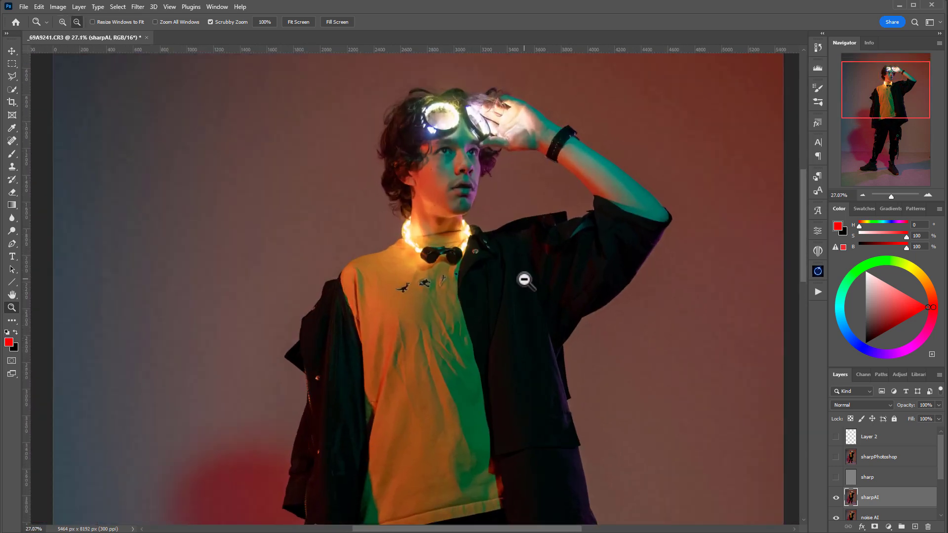
scroll(524, 280, up, 1)
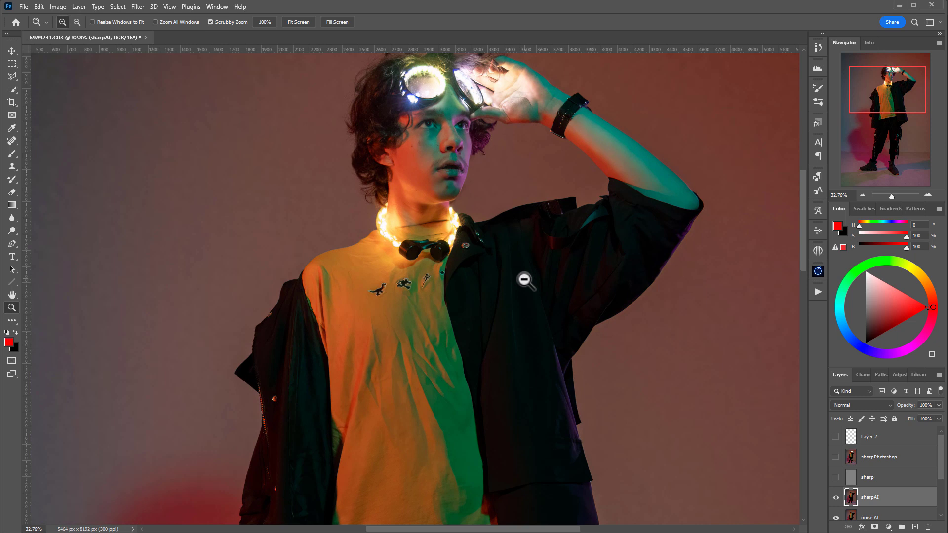
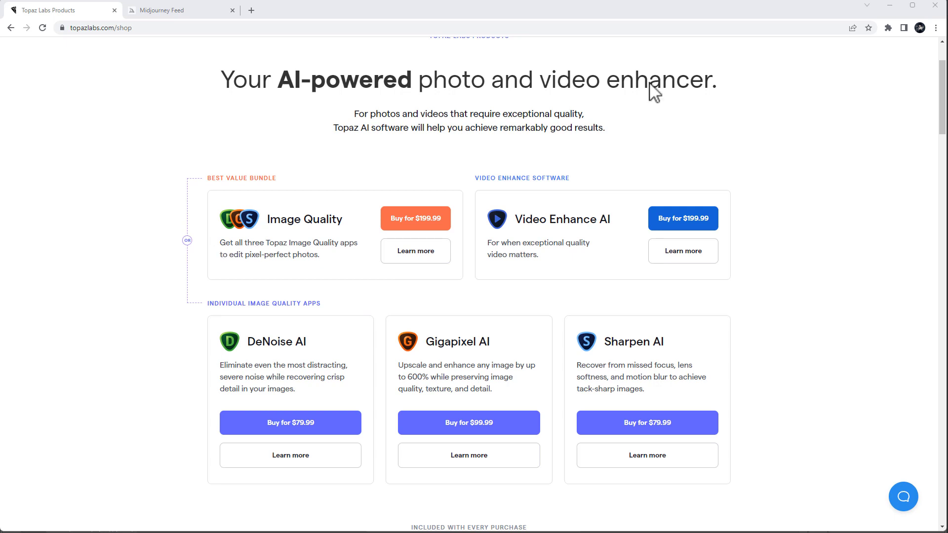
- Switch from the Topaz Labs shop page back to the portrait in Photoshop
click(881, 11)
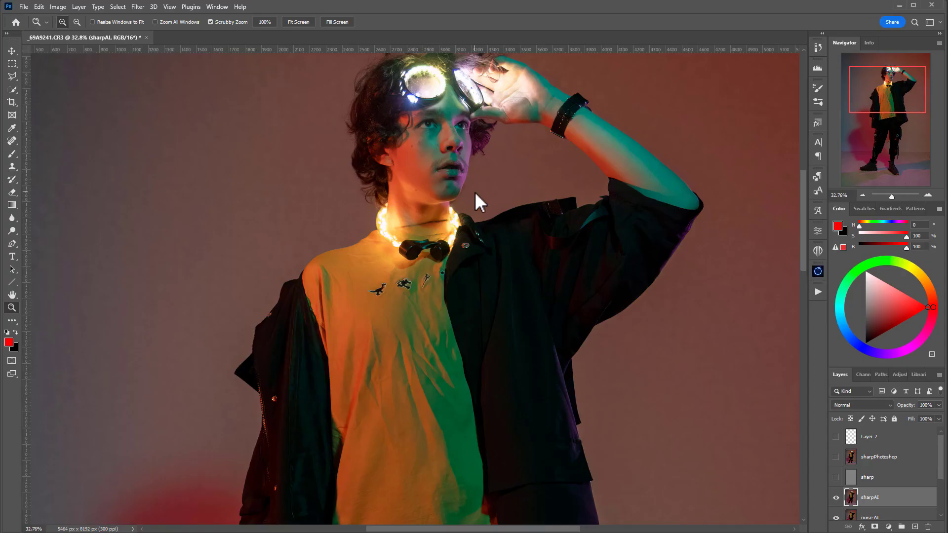
- Look over the Topaz Labs product page and browse the AI-generated images in the Midjourney community feed
drag(476, 194, 512, 284)
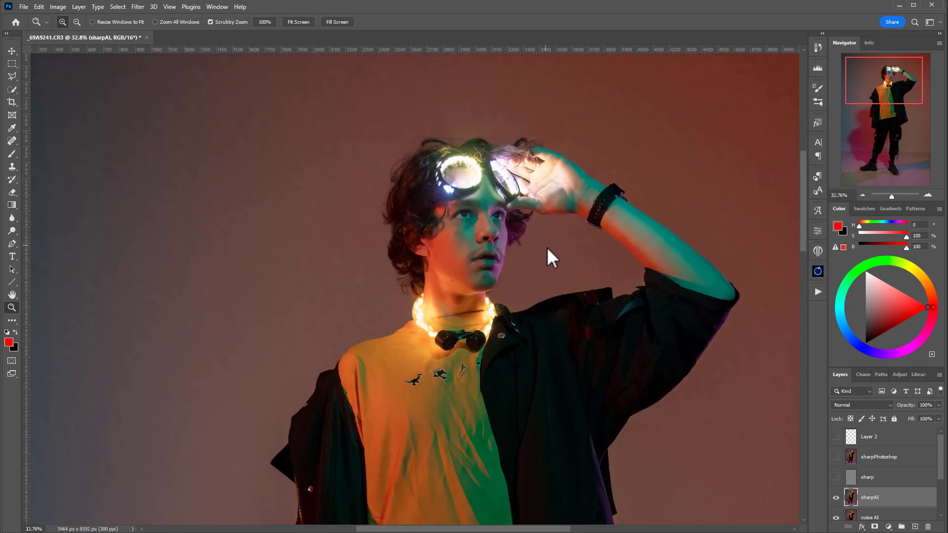
scroll(547, 248, down, 5)
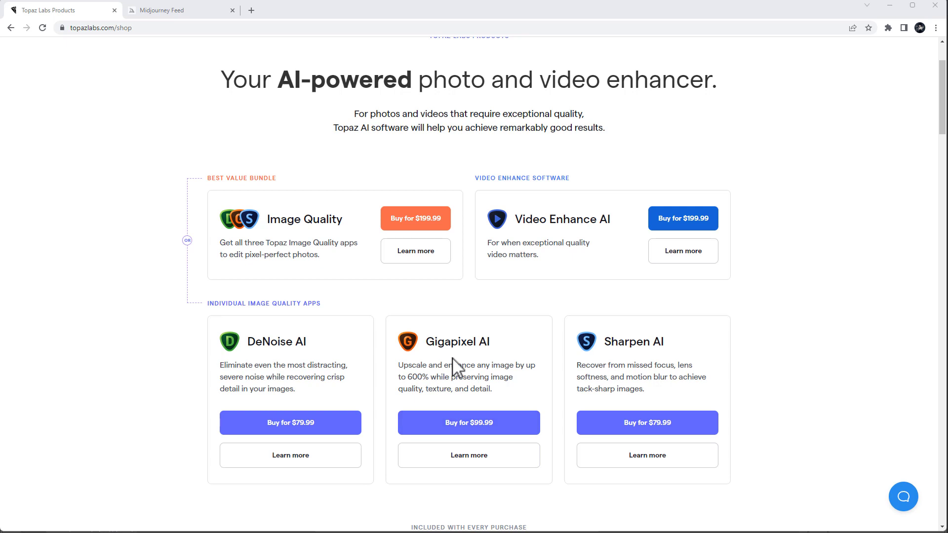
click(163, 8)
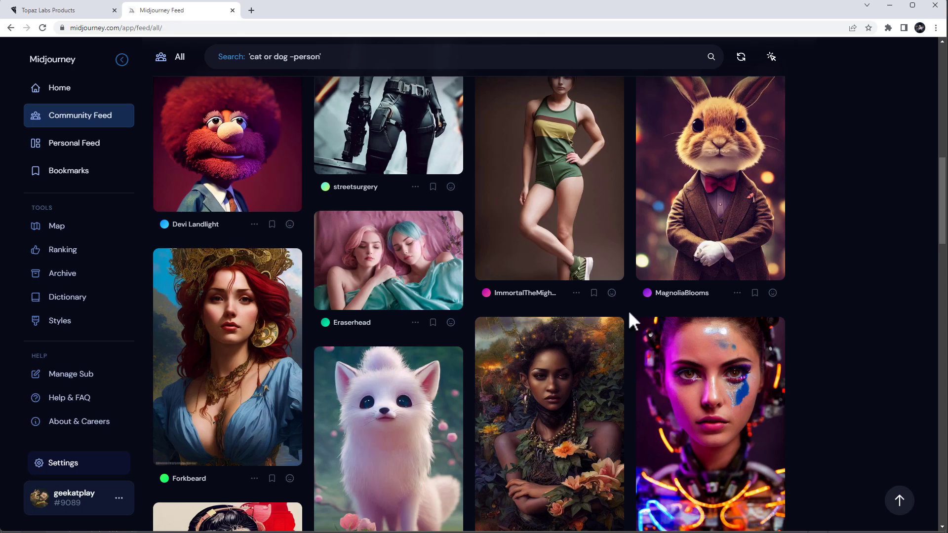
mouse_move(710, 341)
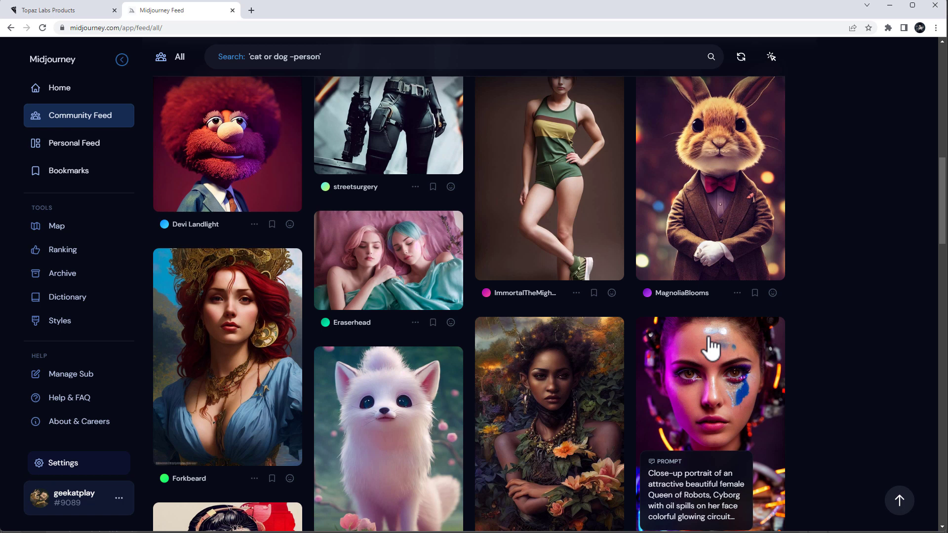
scroll(609, 363, up, 6)
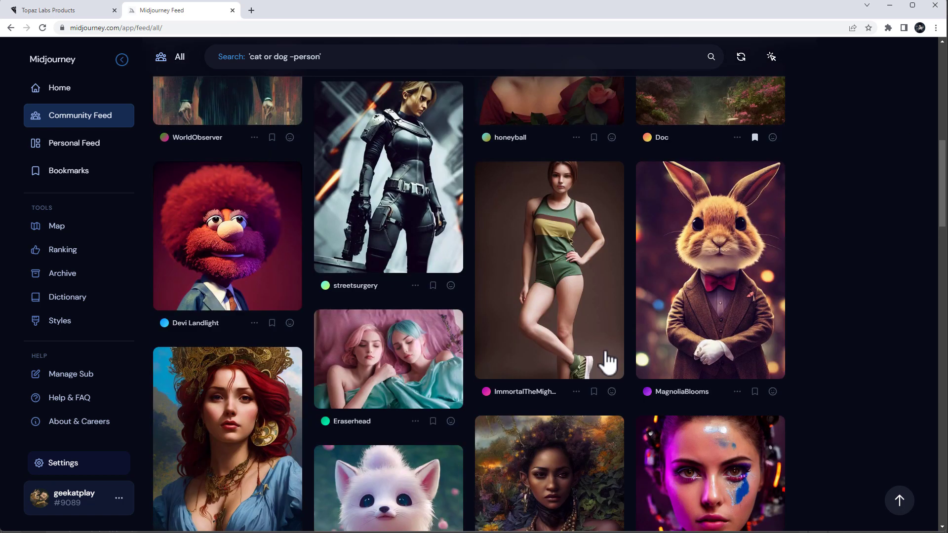
scroll(611, 276, up, 1)
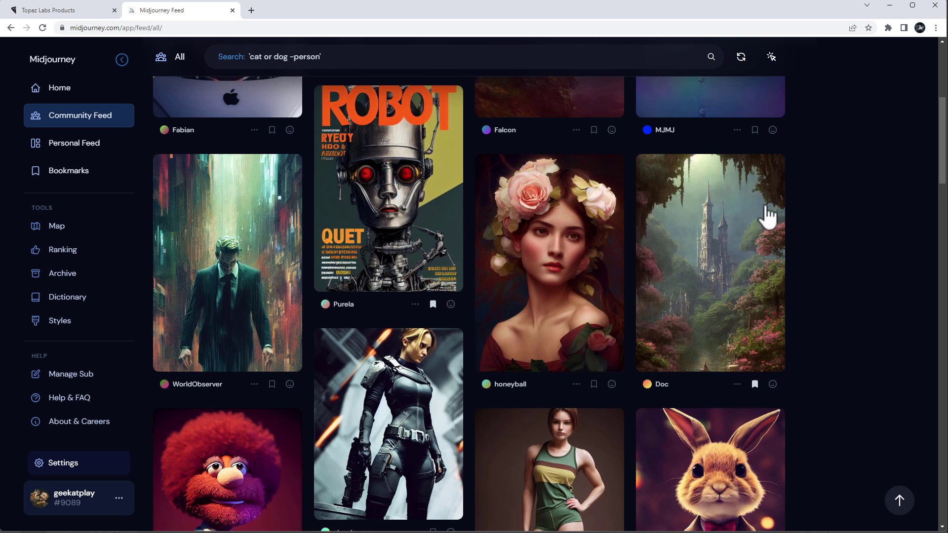
mouse_move(739, 290)
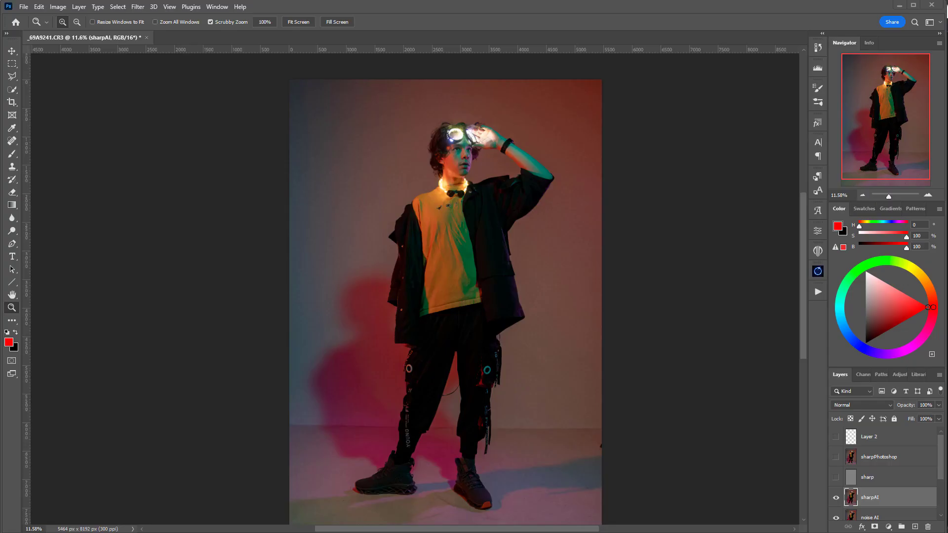
- Return to Photoshop and look up which Topaz Labs filters are available for the portrait
click(138, 6)
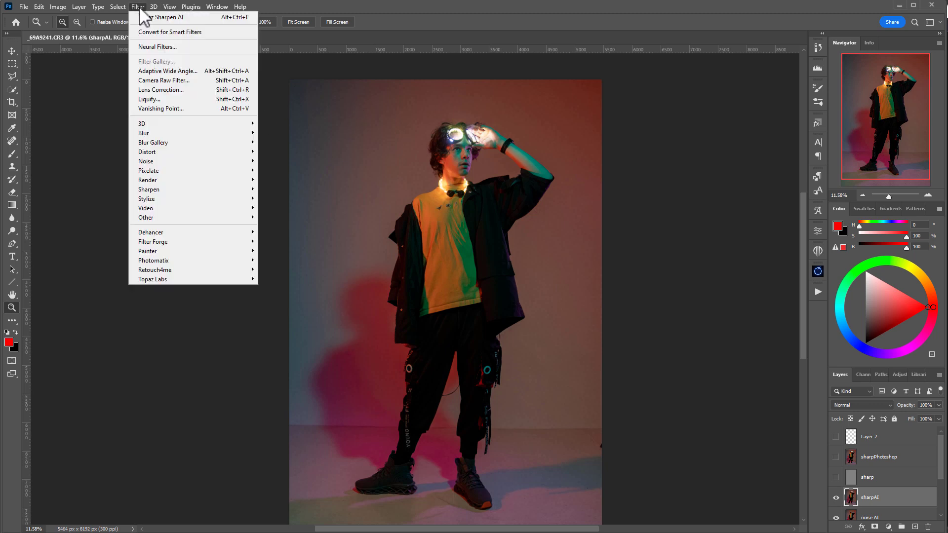
mouse_move(235, 277)
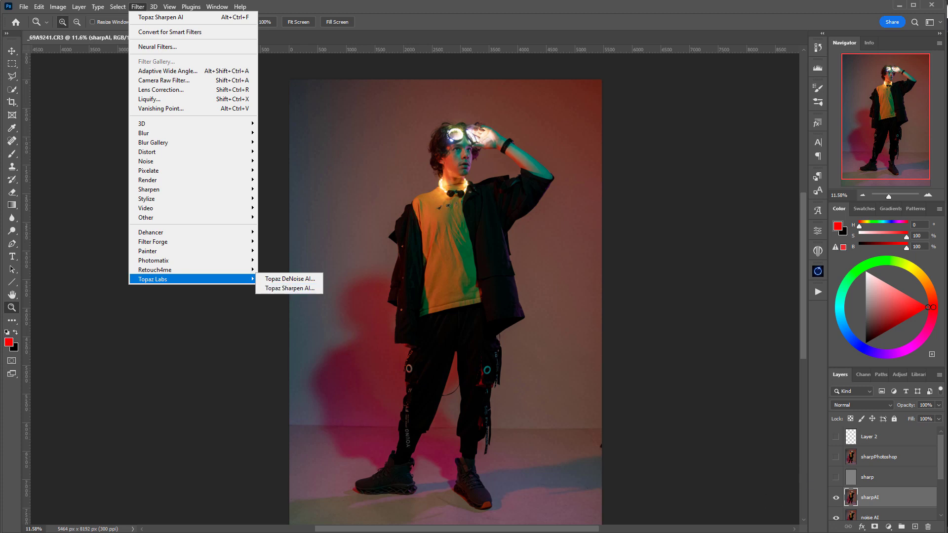
key(Escape)
- Switch to Topaz Gigapixel AI and load the close-up portrait PNG of the blue-haired woman
click(471, 531)
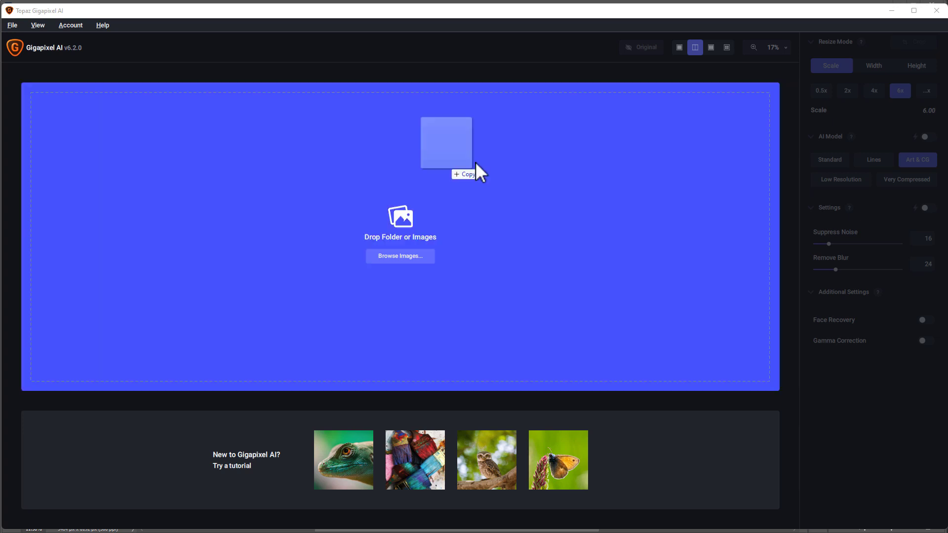
drag(476, 162, 511, 164)
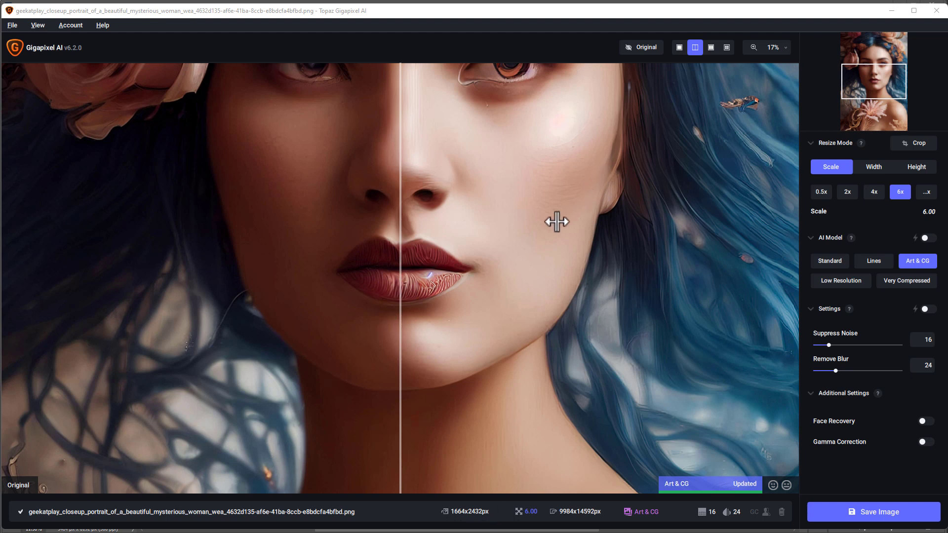
- Inspect the 6x Art & CG upscale against the original on the face, eyes and flowered hair
scroll(556, 223, up, 2)
scroll(555, 229, down, 2)
drag(590, 185, 709, 510)
drag(701, 197, 629, 107)
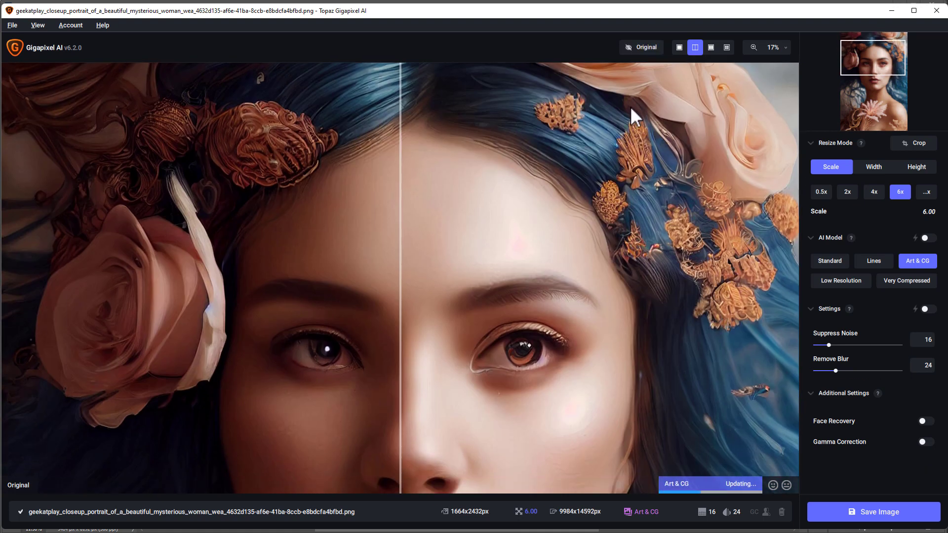
drag(496, 176, 510, 282)
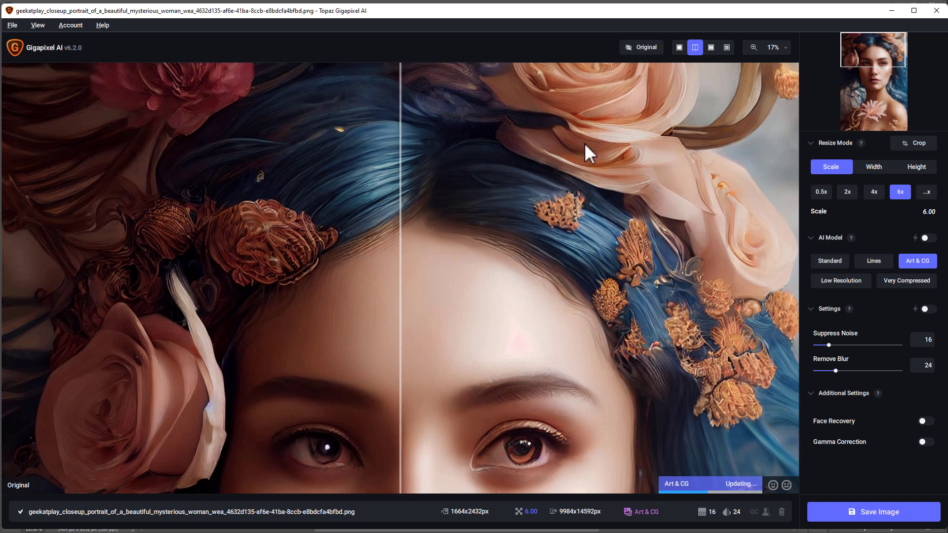
scroll(552, 212, up, 2)
scroll(550, 209, up, 2)
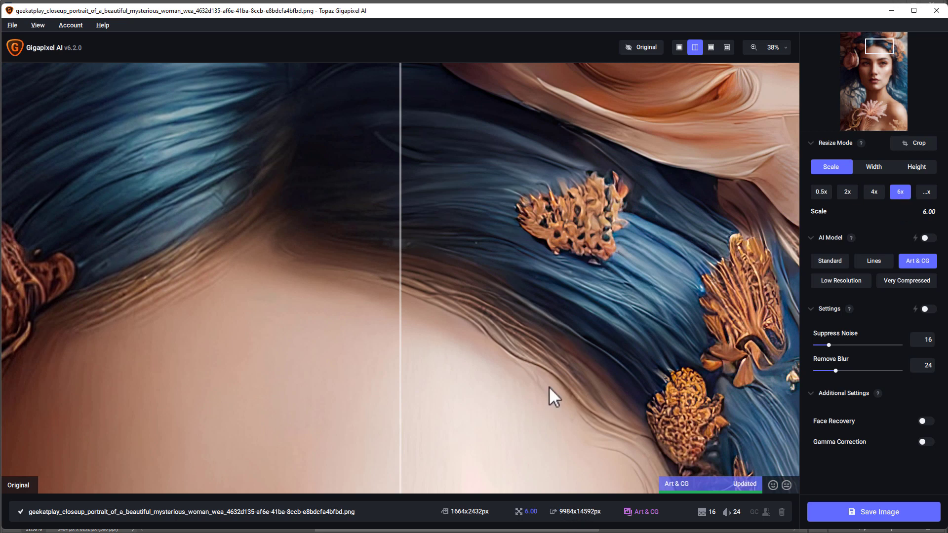
- Compare the original and upscaled hair, forehead and orange flower ornaments at 38% zoom by shifting the split divider
drag(399, 275, 467, 296)
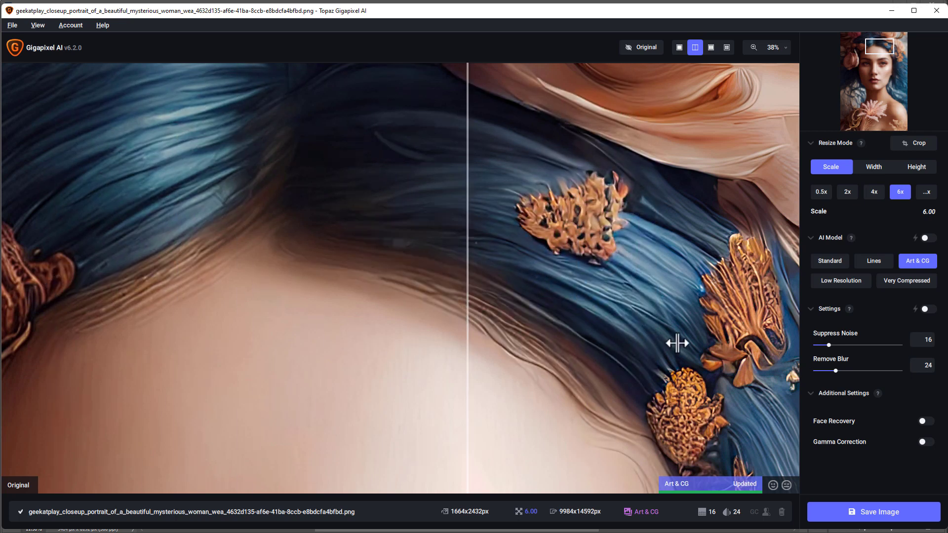
drag(677, 339, 486, 158)
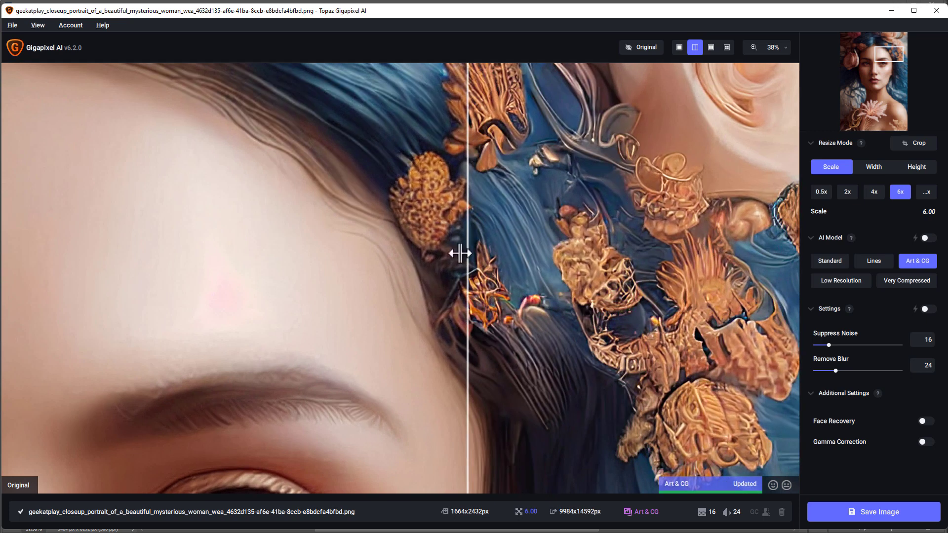
drag(465, 252, 250, 256)
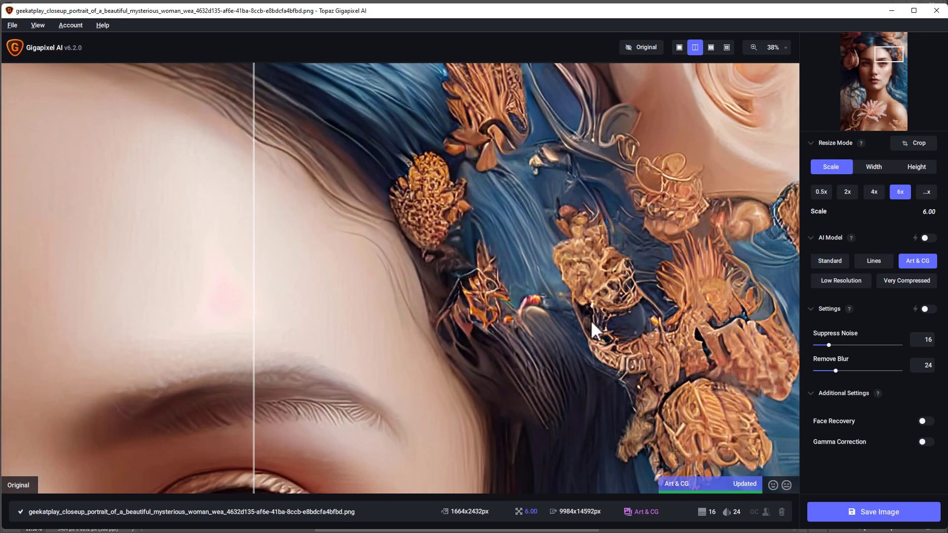
drag(253, 207, 456, 274)
drag(689, 258, 631, 285)
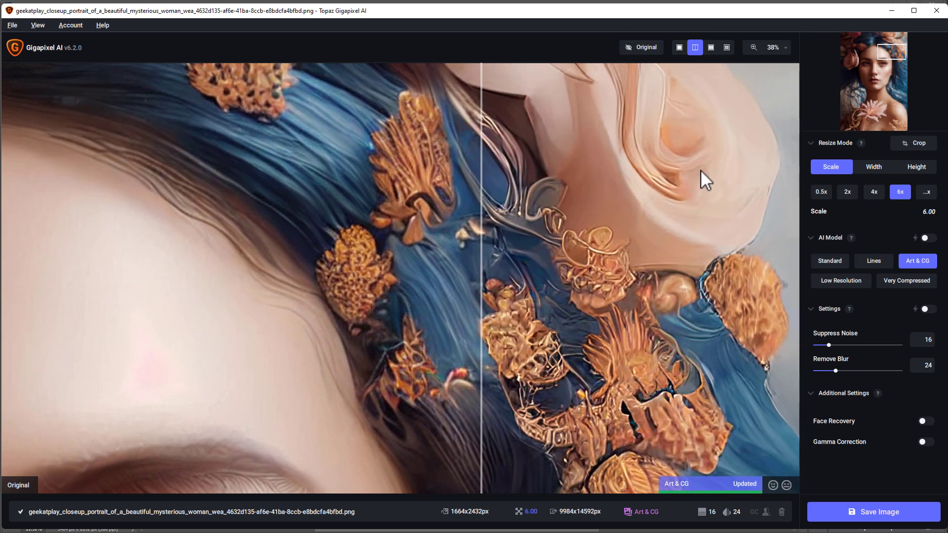
- View the preview at 100% zoom and compare both versions on the flower ornaments and blue hair strands
click(785, 50)
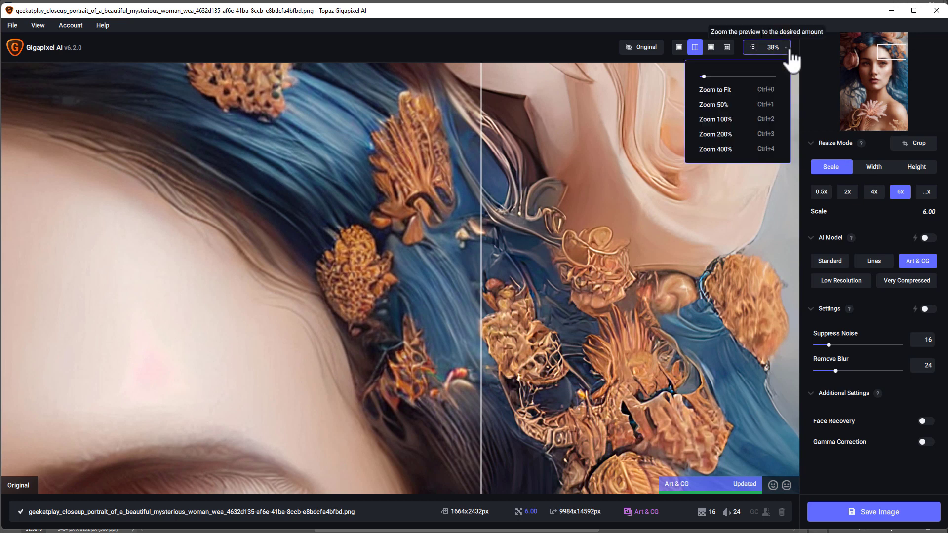
click(728, 120)
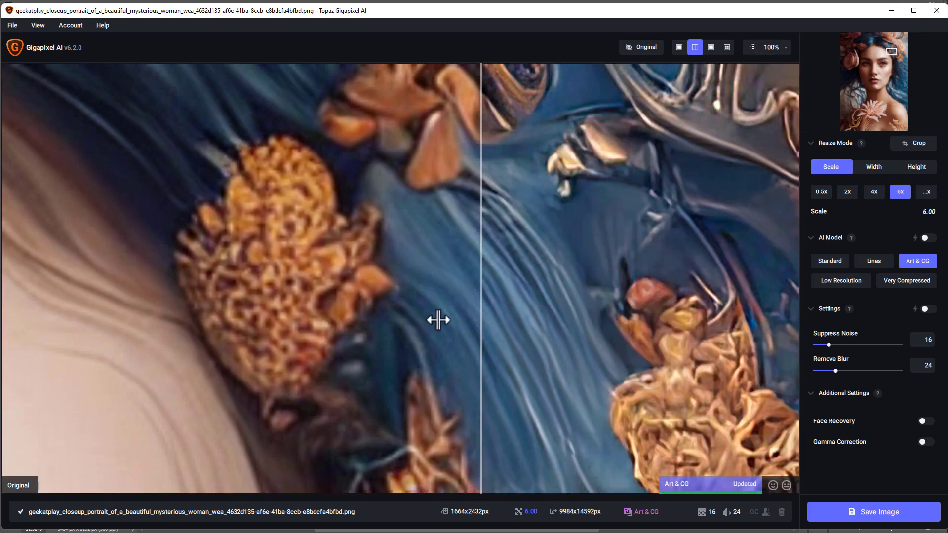
drag(482, 307, 532, 279)
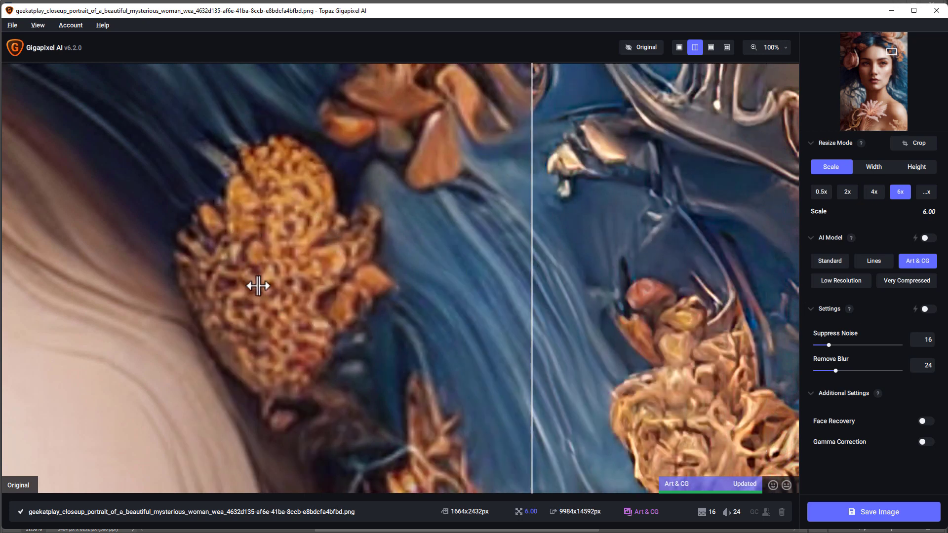
drag(529, 281, 444, 289)
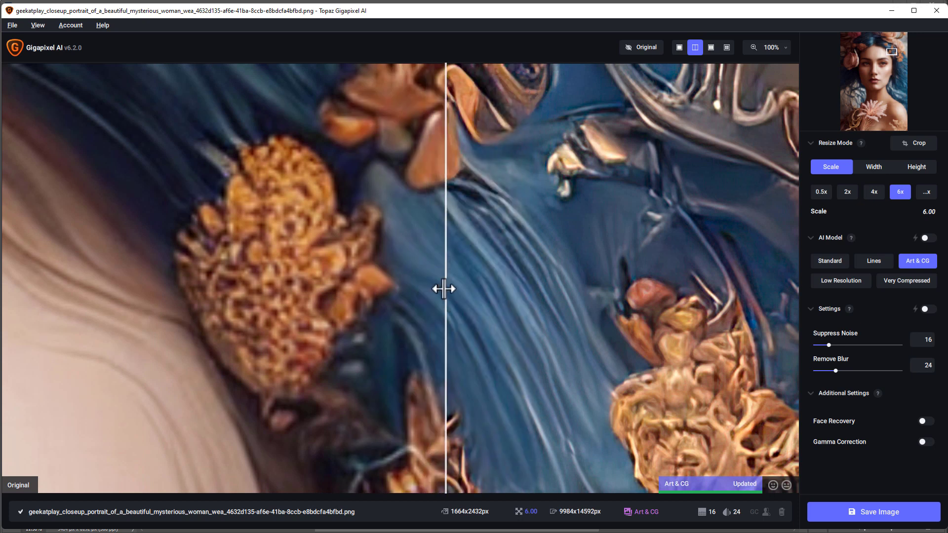
drag(444, 290, 454, 331)
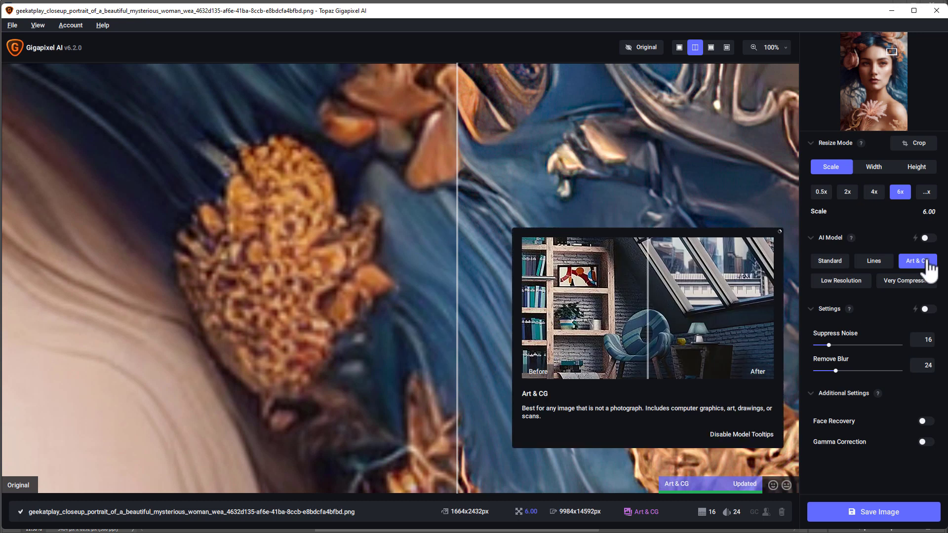
- Set the AI model to Standard and compare its upscaled hair detail with the original
click(829, 261)
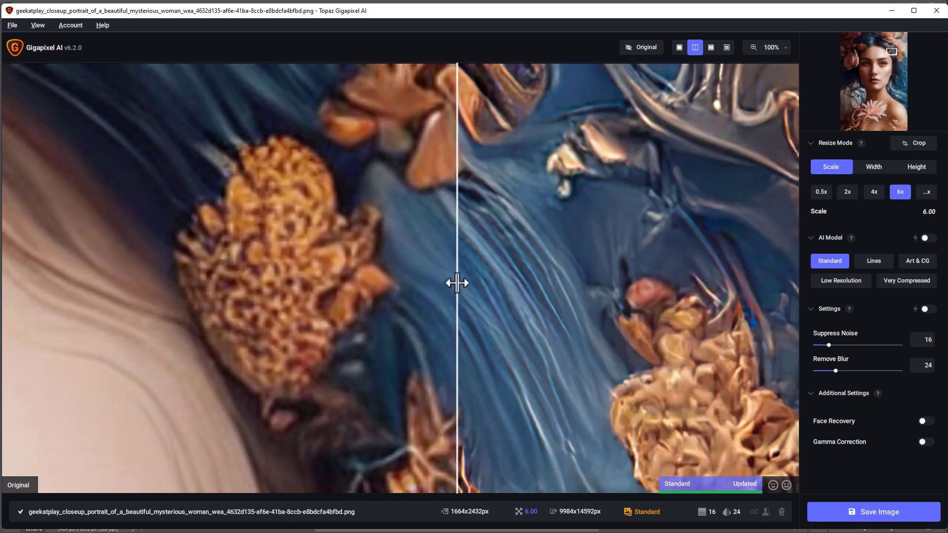
drag(457, 287, 440, 258)
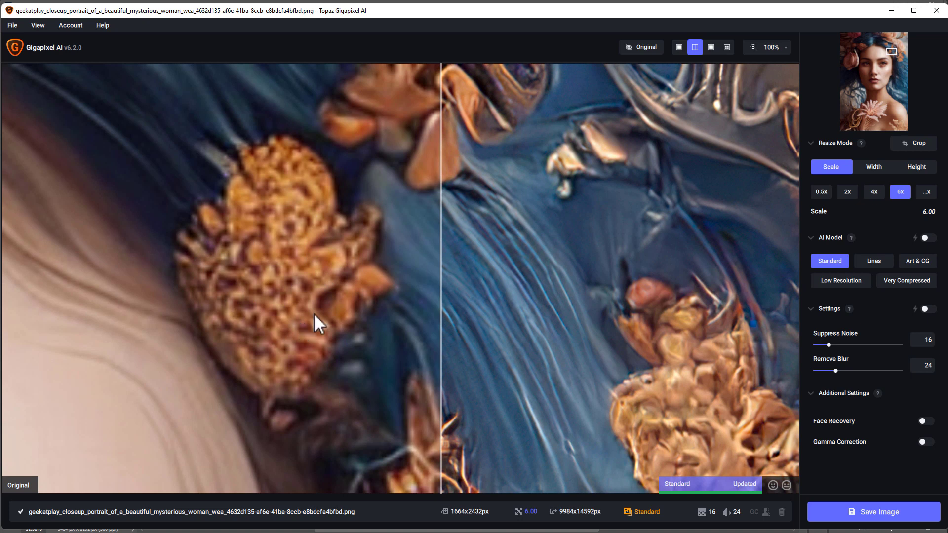
drag(441, 295, 541, 310)
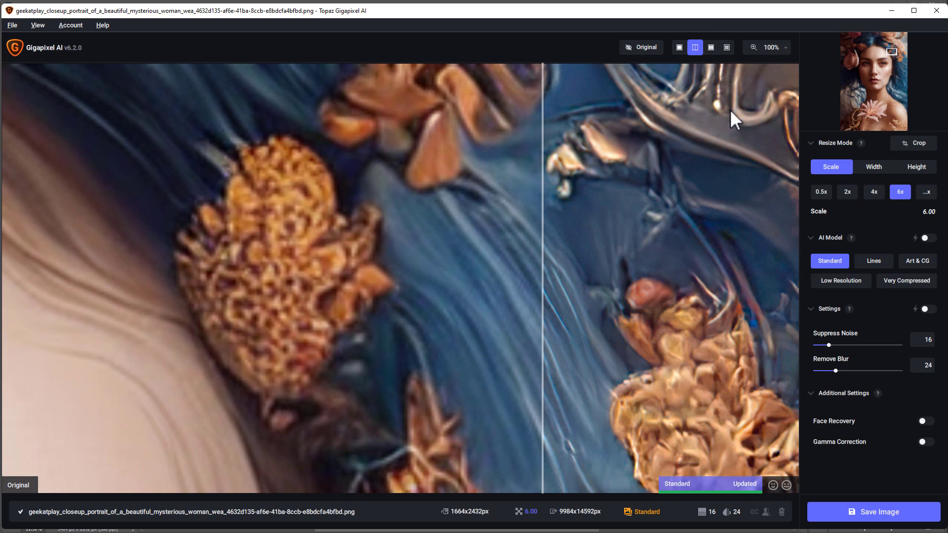
- Fit the whole portrait in the preview and place the before/after divider across the face
click(784, 47)
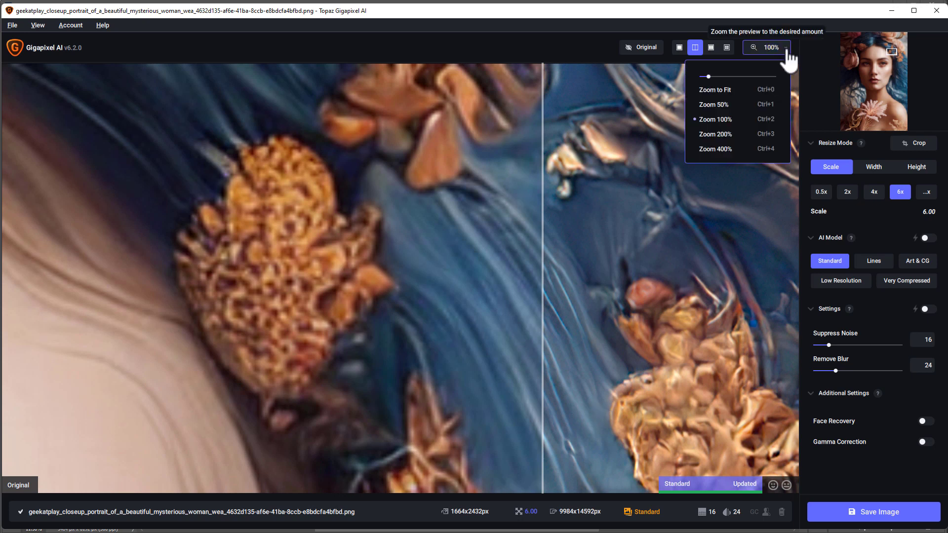
click(724, 89)
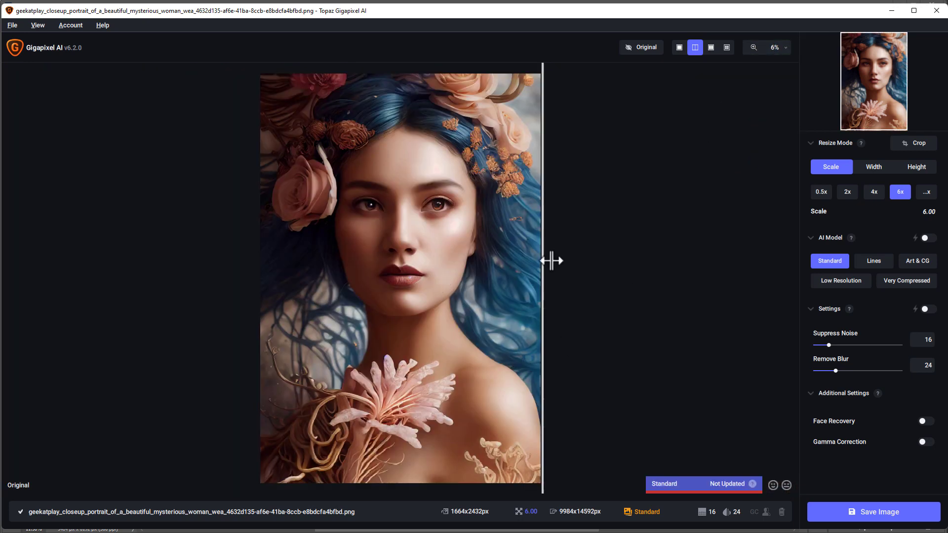
drag(541, 271, 435, 293)
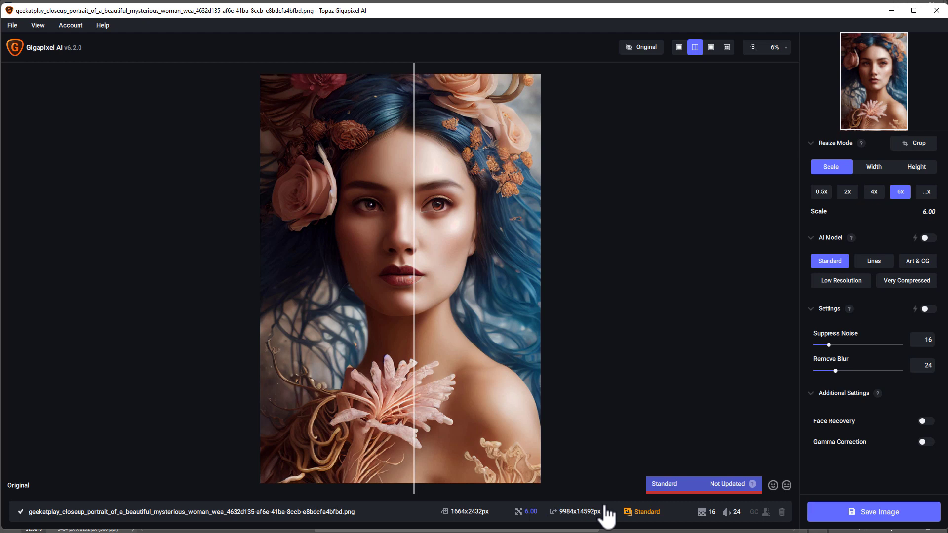
- Minimize Gigapixel AI and open the original close-up portrait PNG as a new document in Photoshop
click(891, 10)
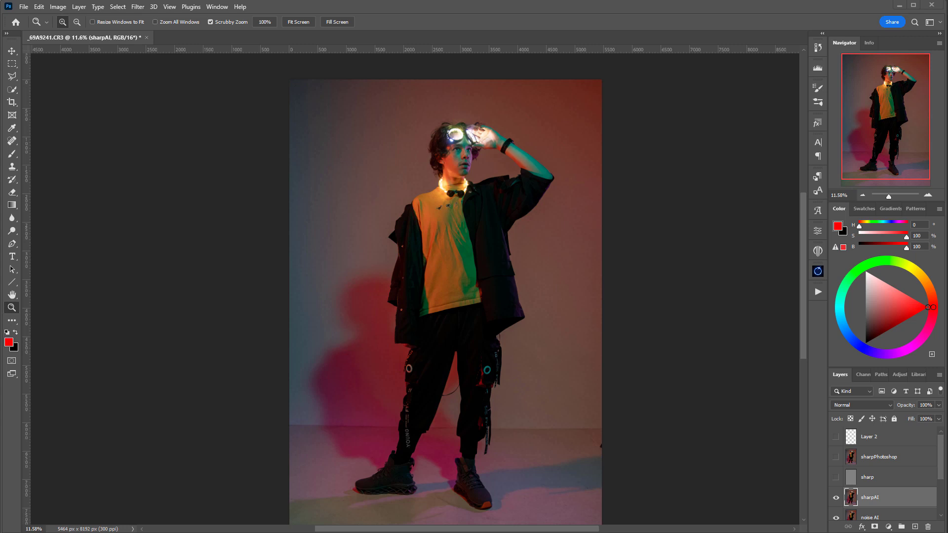
drag(563, 0, 562, 31)
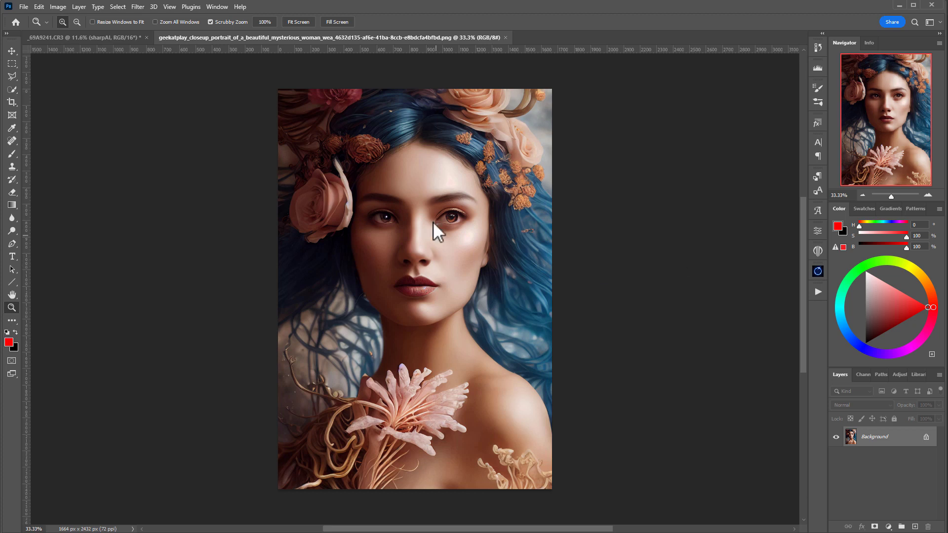
- Inspect the portrait at 100%, then magnify the flower ornaments beside the forehead to about 486%
double_click(11, 306)
drag(605, 102, 582, 348)
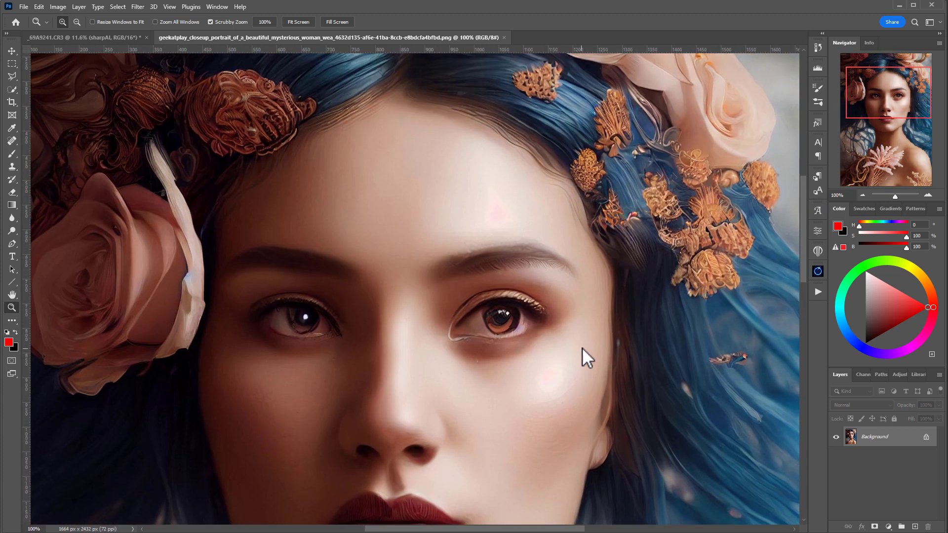
drag(606, 172, 415, 218)
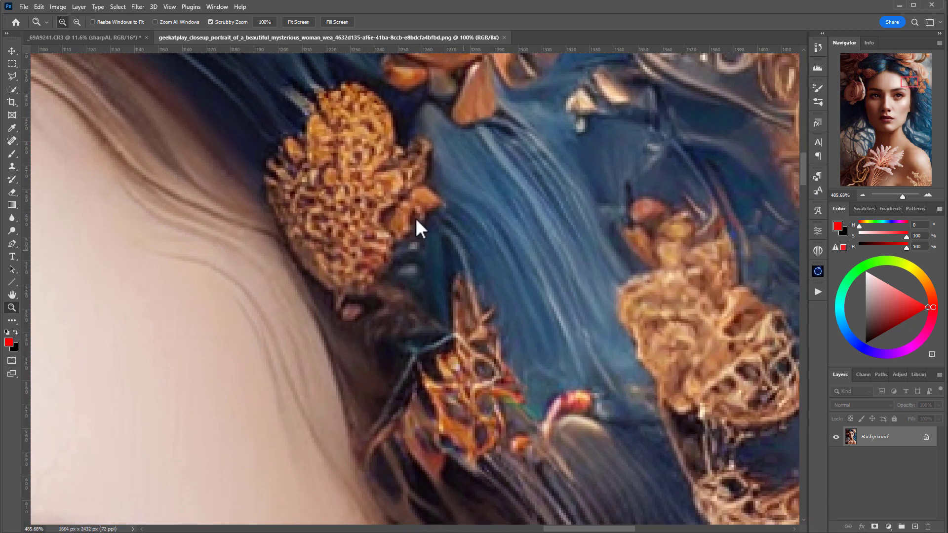
- Duplicate the Background layer and choose Preserve Details 2.0 as the resampling method for the image size
drag(903, 440, 915, 527)
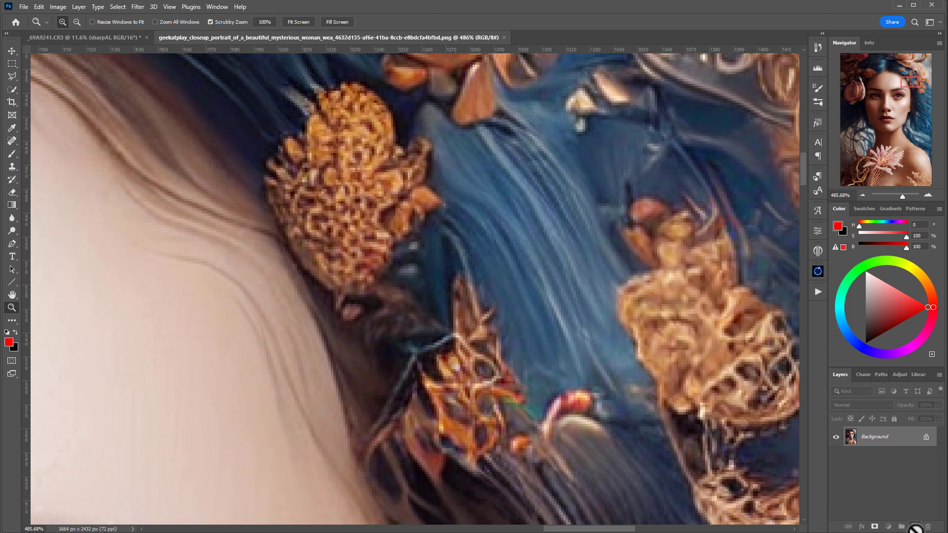
click(57, 7)
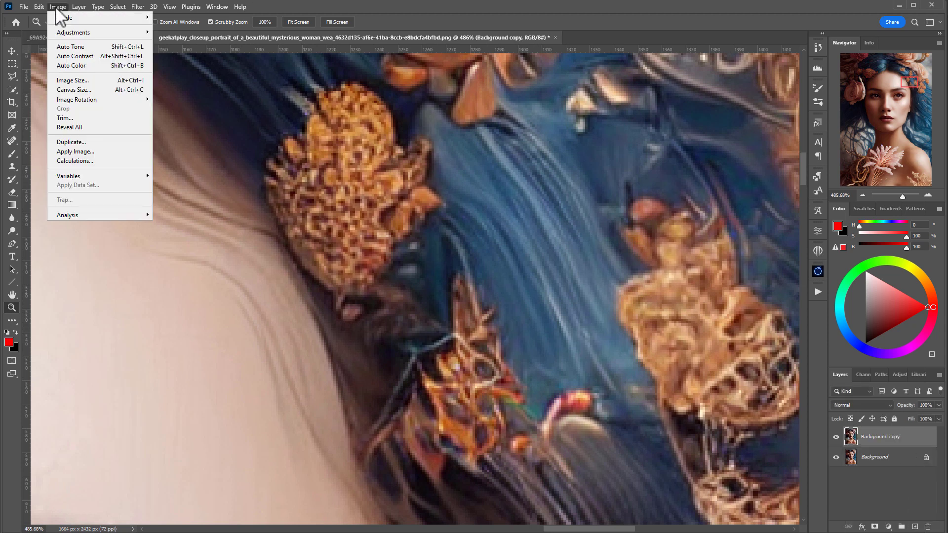
click(89, 79)
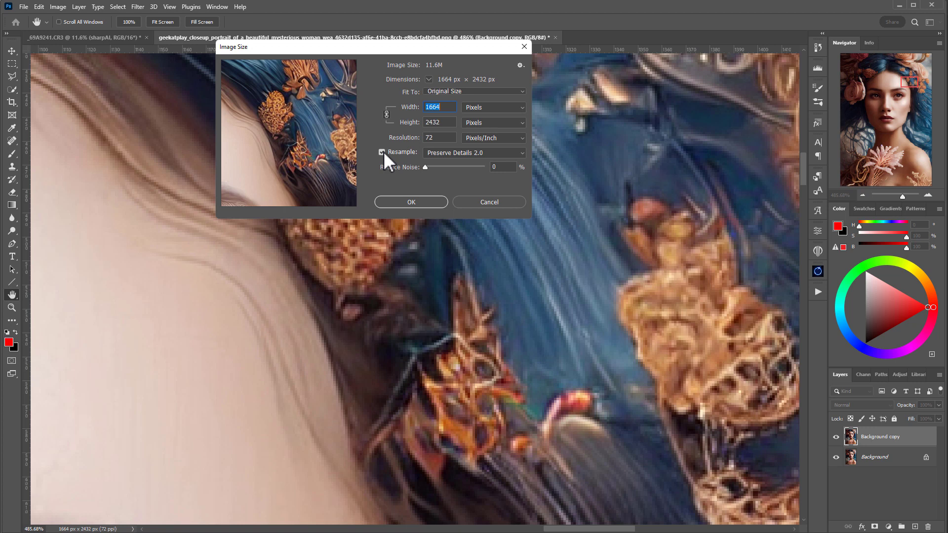
click(481, 155)
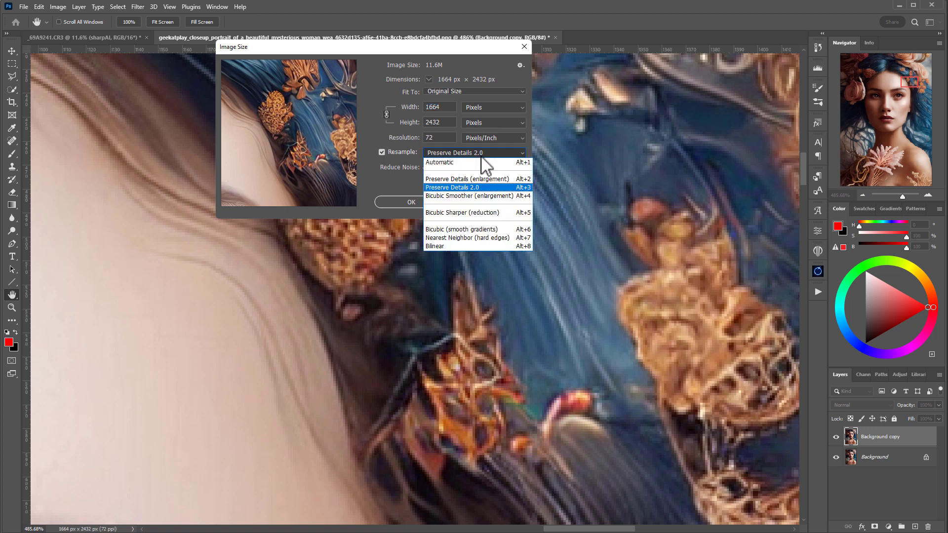
click(491, 186)
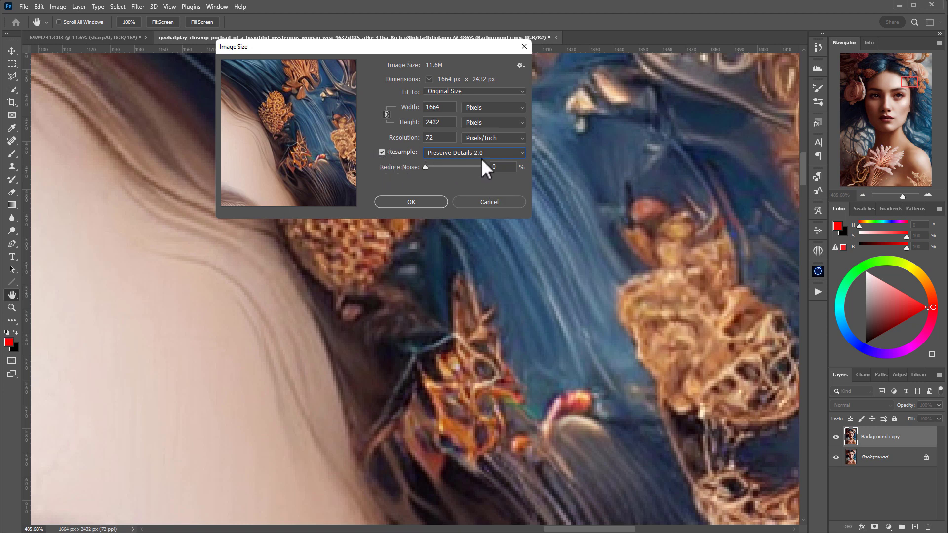
click(391, 205)
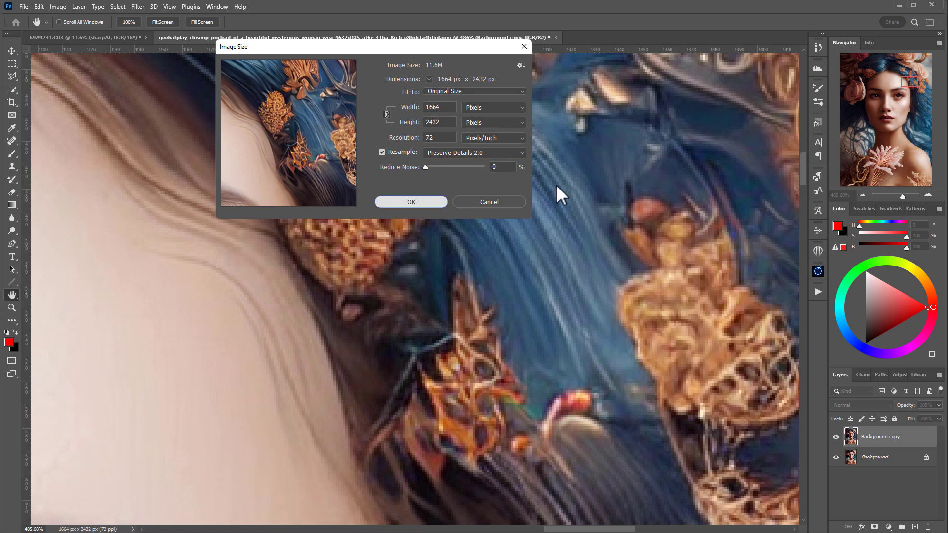
key(z)
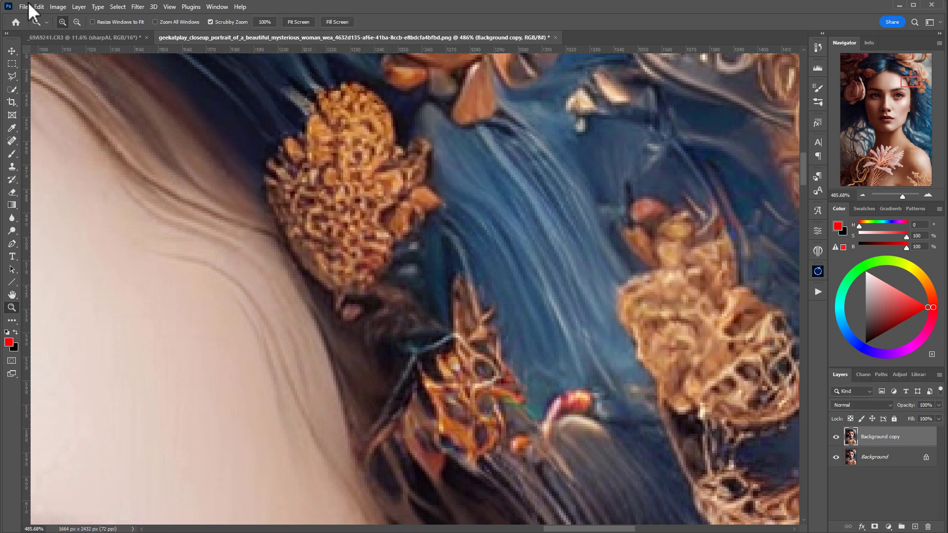
- Enlarge the portrait to a height of 14592 pixels using Preserve Details 2.0, after checking the output dimensions in Gigapixel AI
click(58, 7)
mouse_move(39, 7)
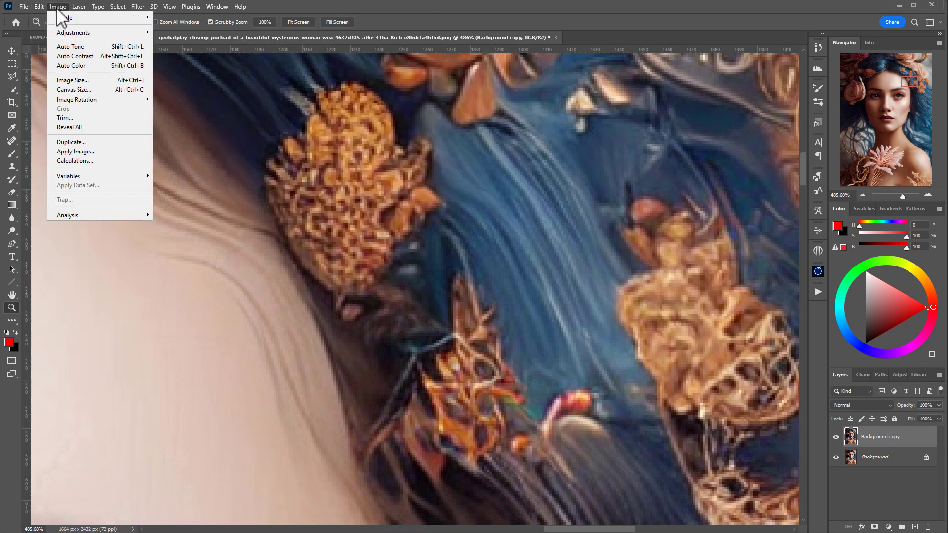
click(84, 85)
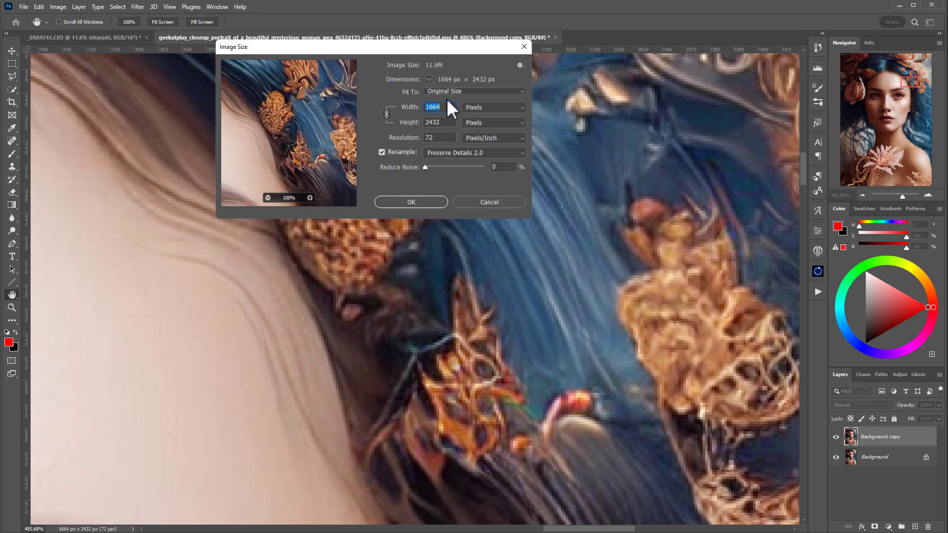
double_click(444, 124)
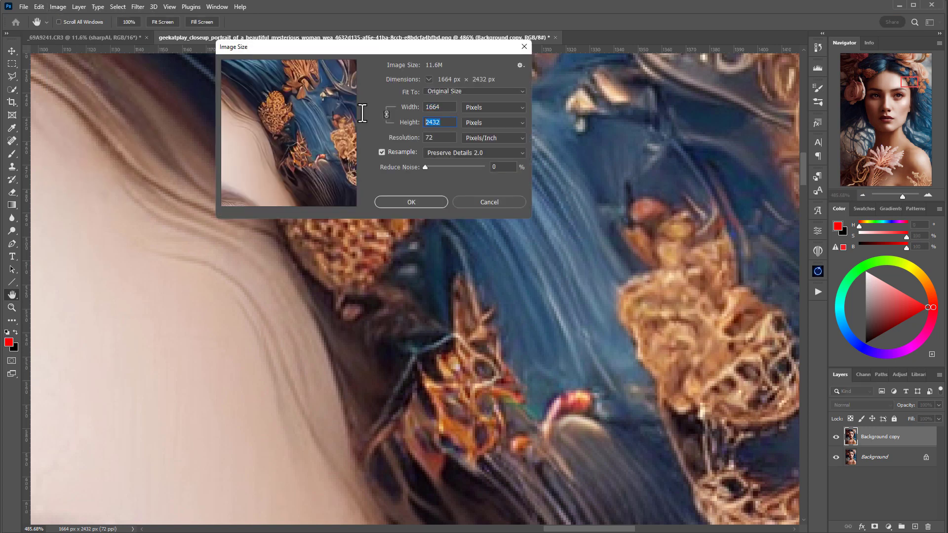
key(alt+Tab)
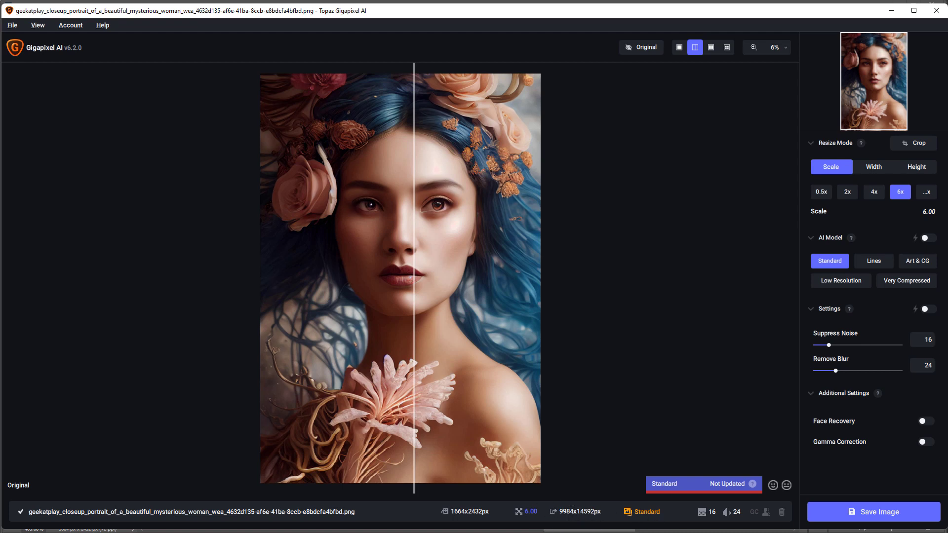
key(alt+Tab)
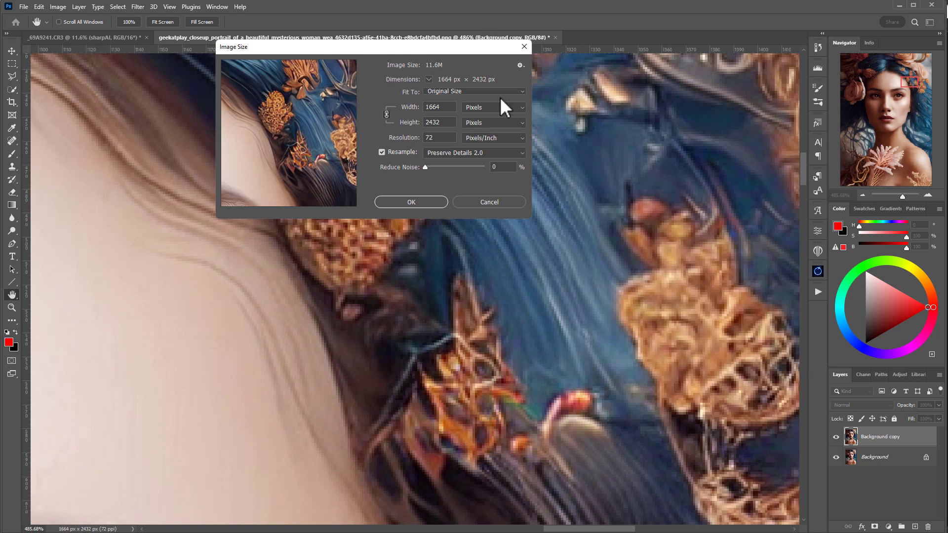
double_click(441, 126)
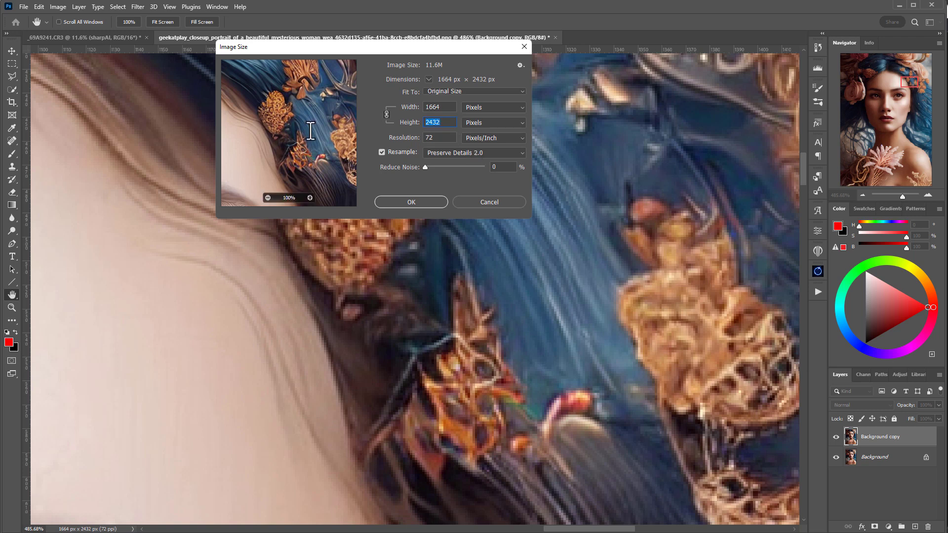
text(14592)
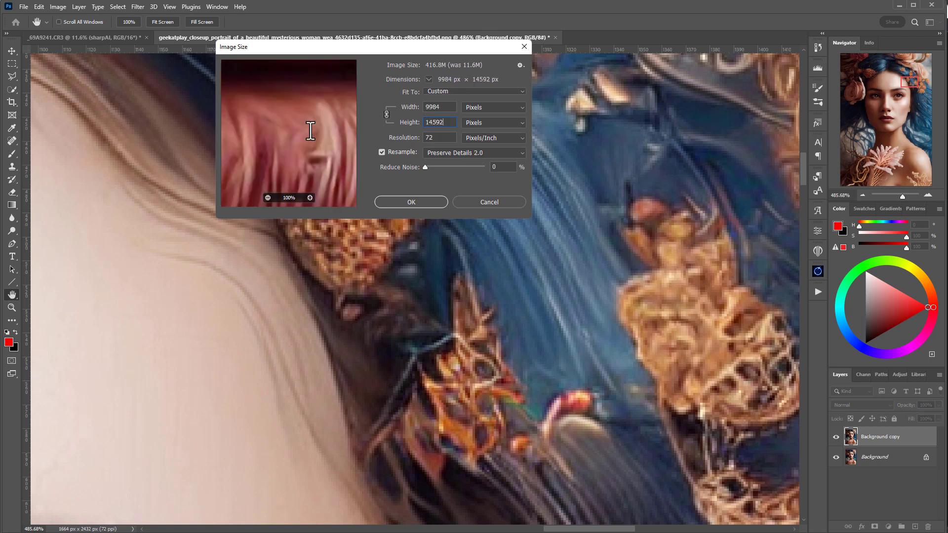
click(411, 202)
key(z)
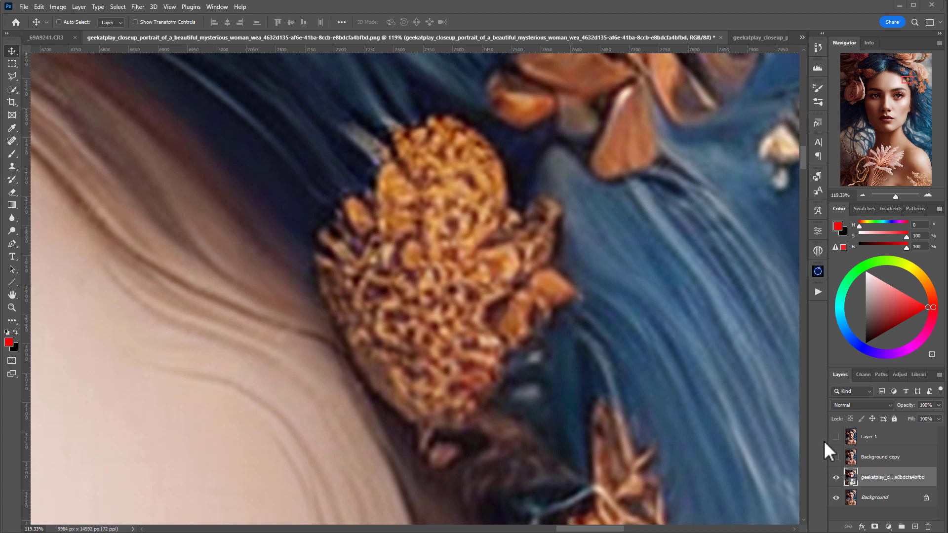
- Inspect the enlarged portrait as a whole, then magnify the orange flower ornament beside the forehead to about 144%
scroll(590, 321, down, 2)
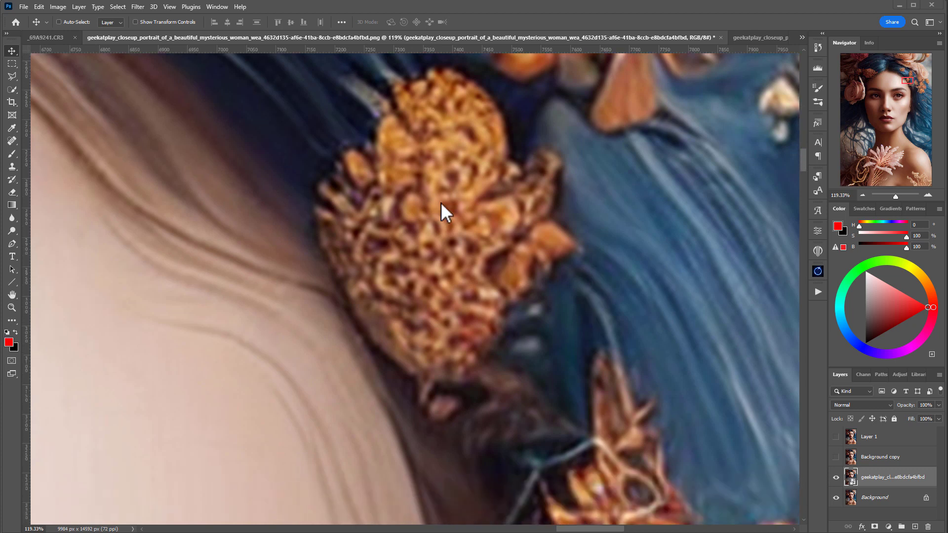
scroll(433, 224, down, 2)
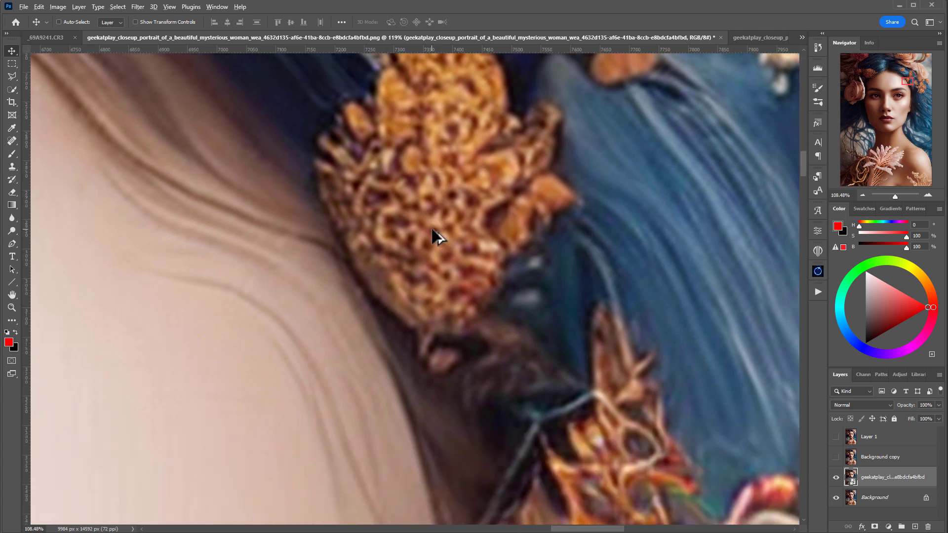
scroll(432, 227, down, 3)
scroll(431, 231, down, 8)
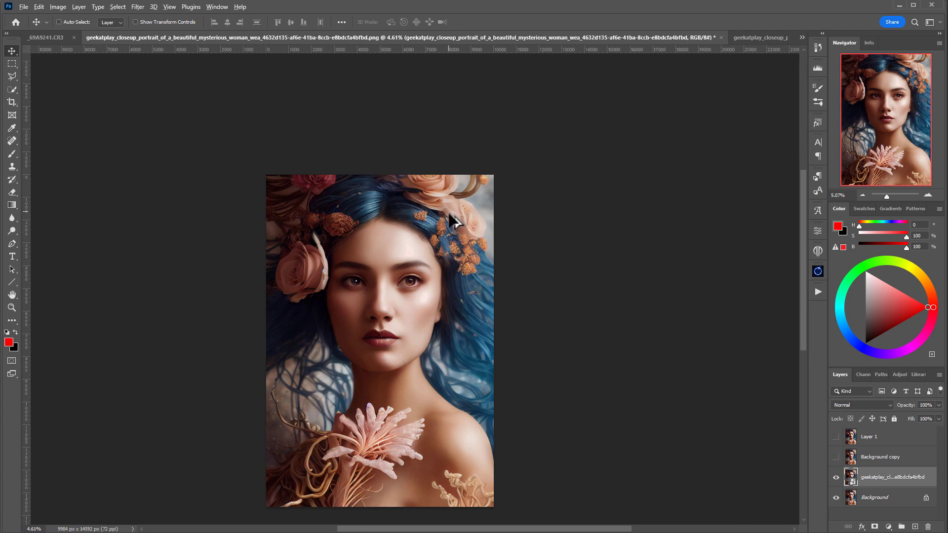
scroll(449, 217, up, 6)
scroll(508, 264, up, 2)
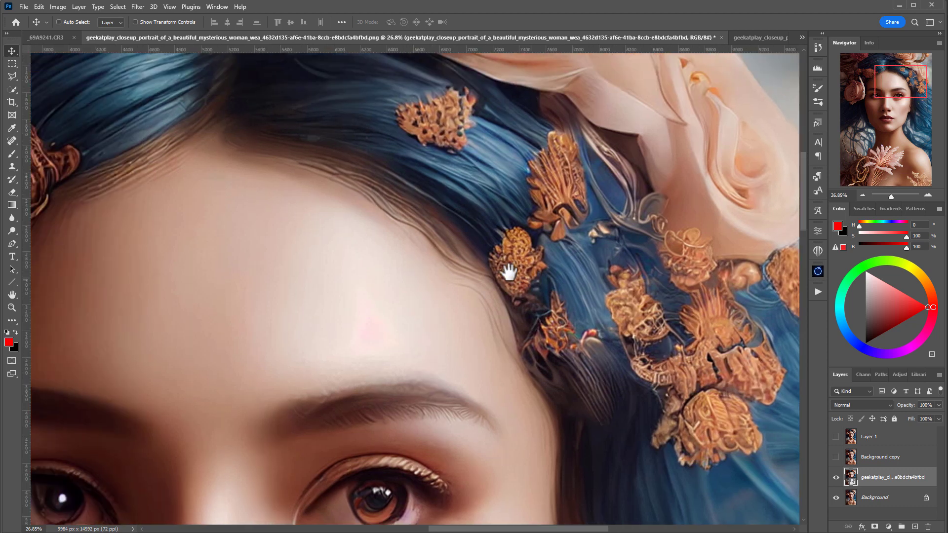
scroll(562, 313, up, 3)
scroll(558, 307, up, 2)
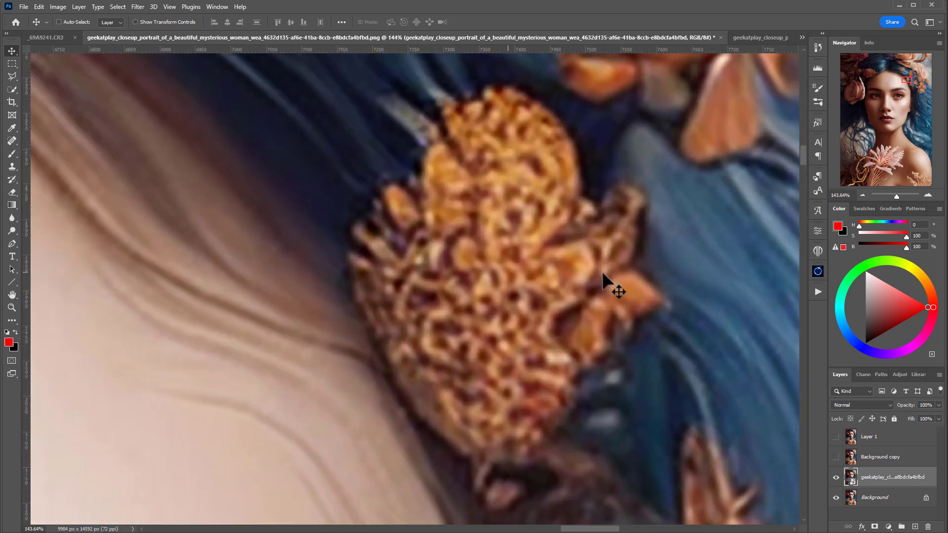
drag(641, 292, 632, 258)
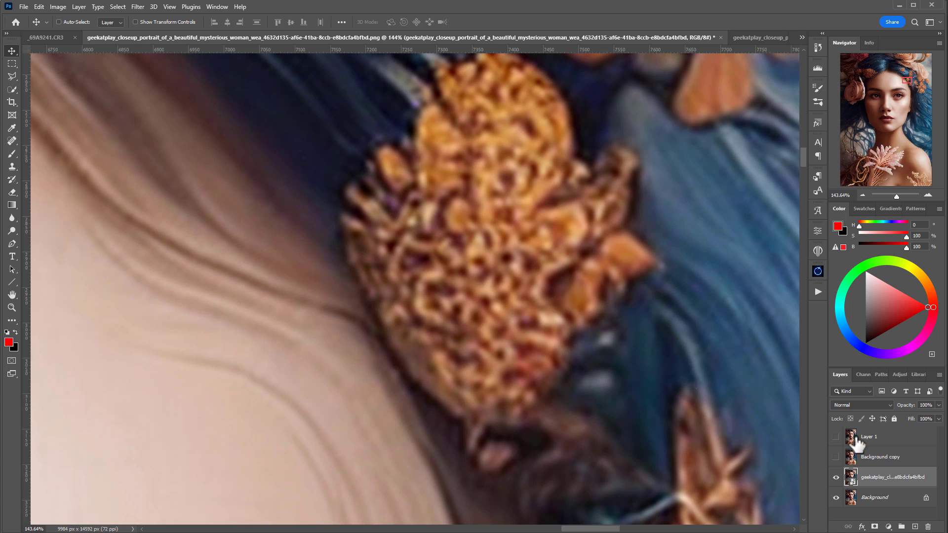
- Show the Background copy layer and compare its flower ornament detail with the layer beneath, magnified to about 174%
click(836, 457)
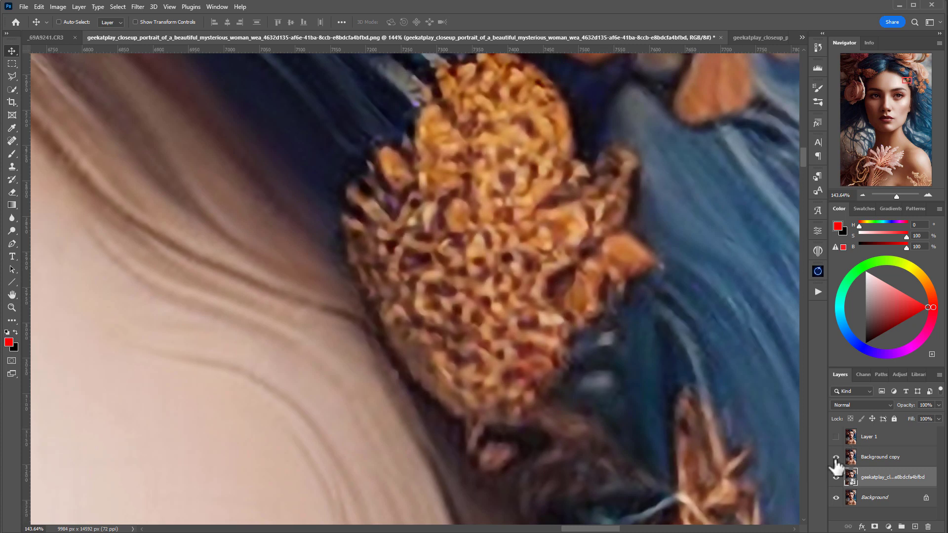
click(835, 457)
click(836, 457)
drag(536, 200, 504, 238)
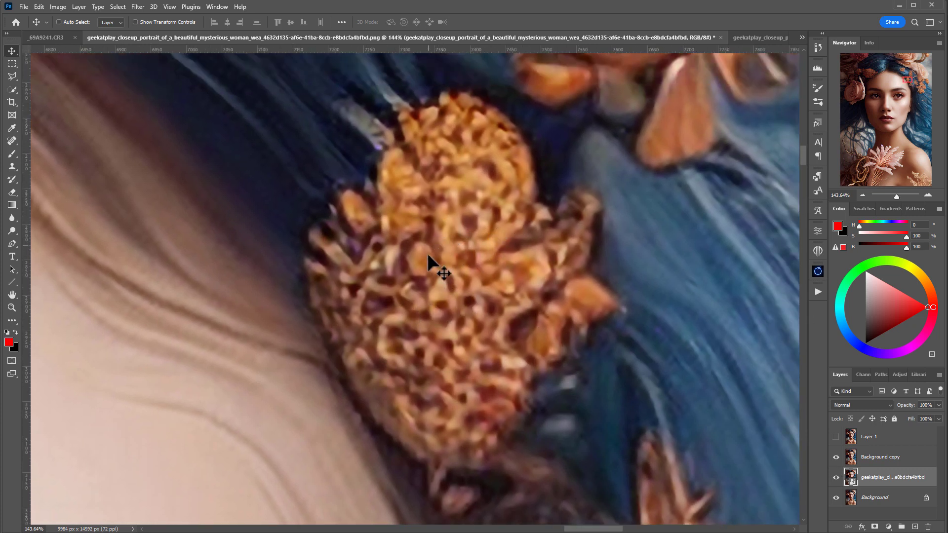
scroll(437, 312, up, 3)
scroll(436, 314, down, 1)
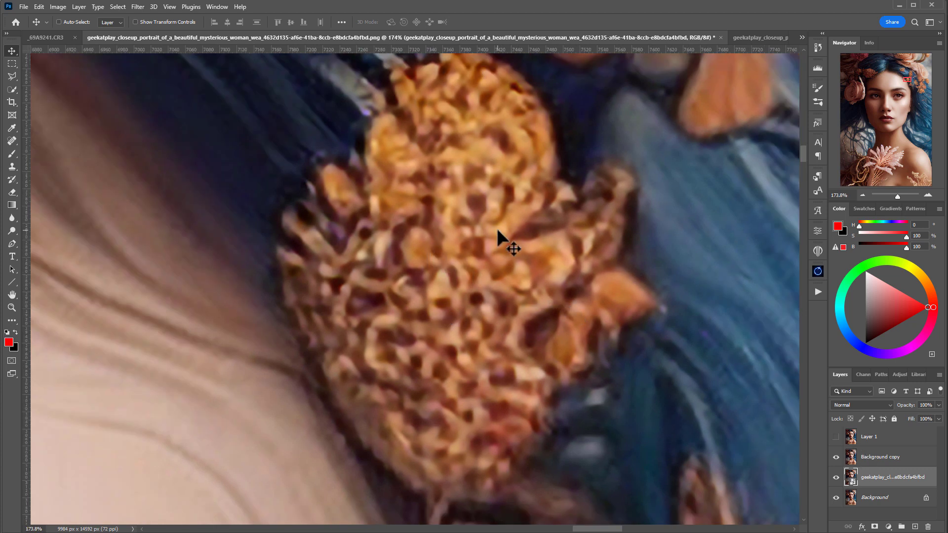
- Rename Layer 1 as Gigapixel and make it visible, comparing its flower detail with Background copy
click(873, 443)
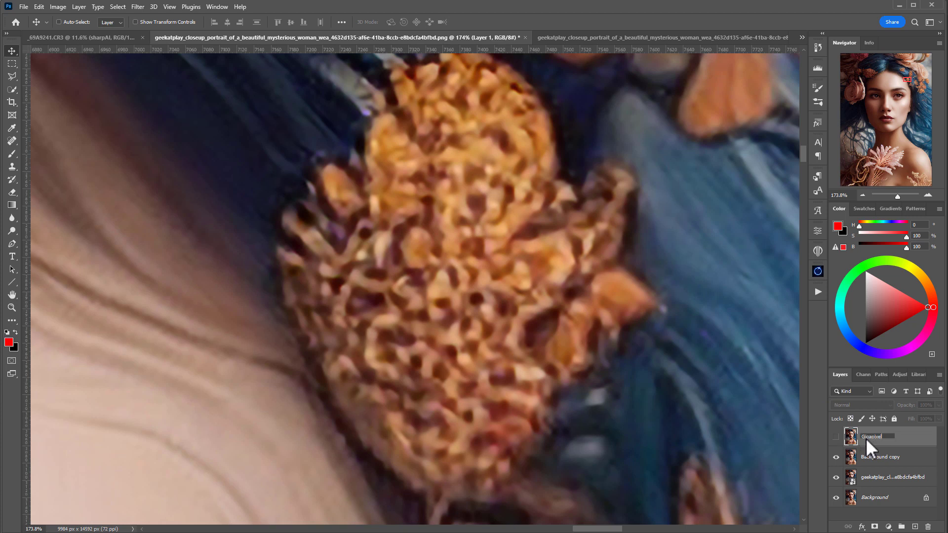
click(908, 445)
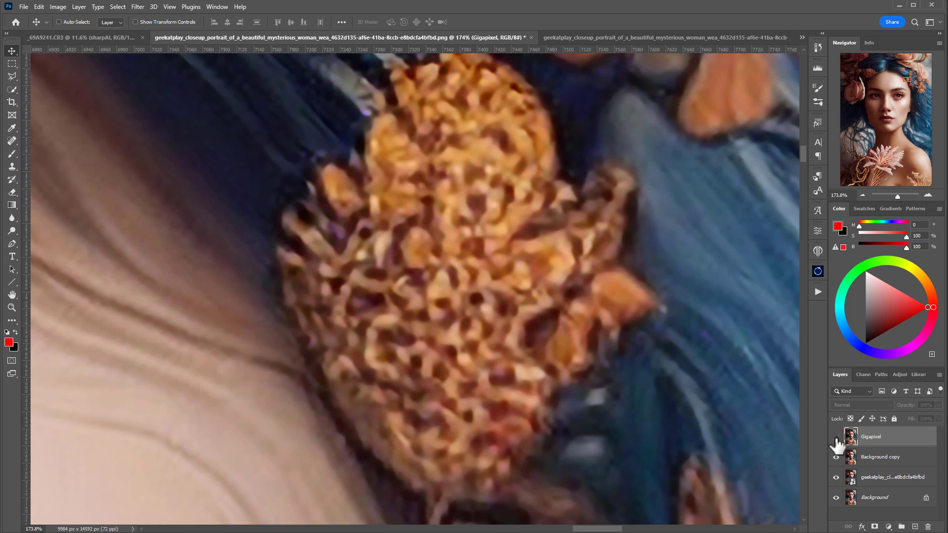
click(836, 438)
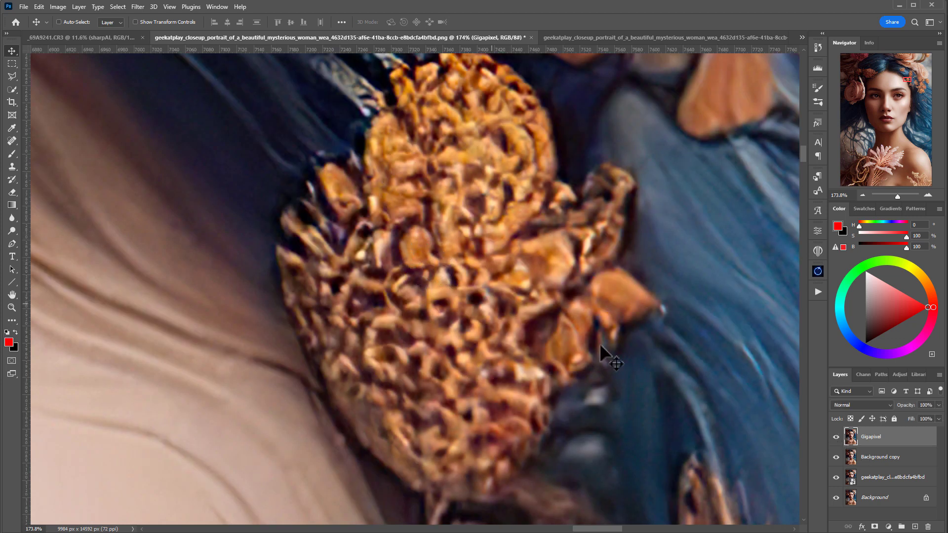
click(836, 437)
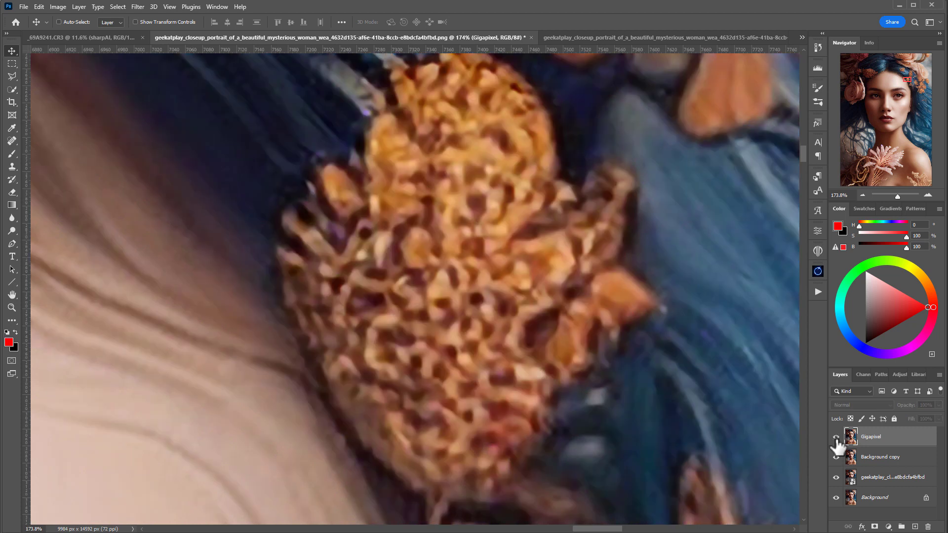
click(836, 437)
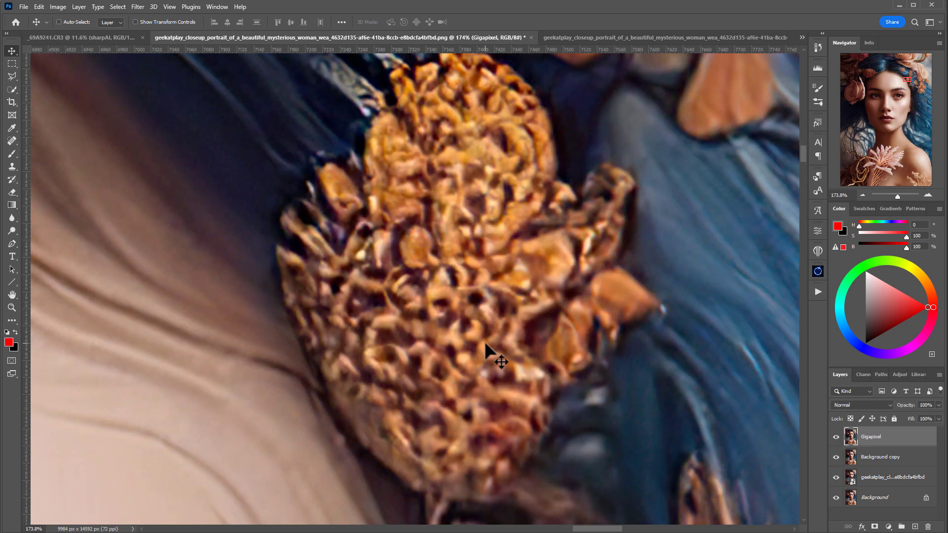
- Compare the hair and flower ornaments across the Gigapixel, Background copy and lower layers at about 74% zoom
scroll(486, 344, down, 5)
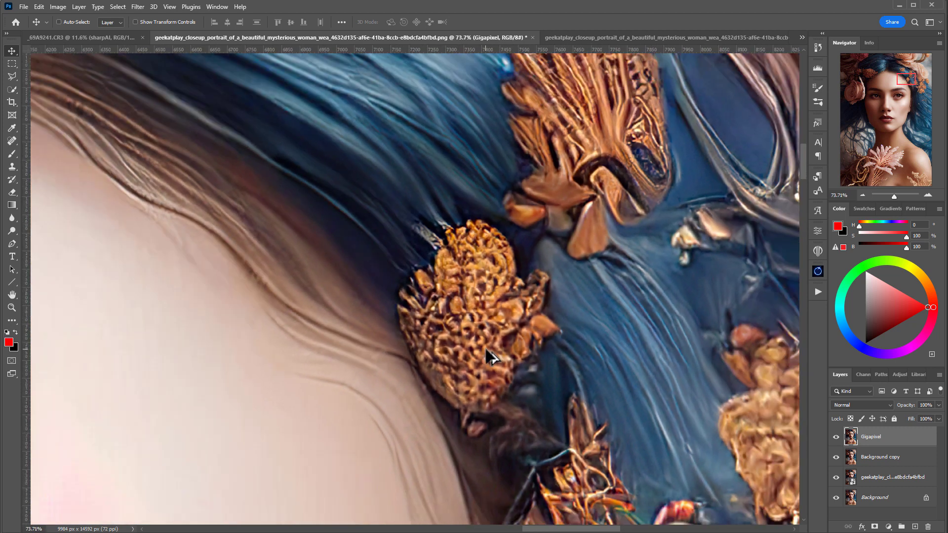
scroll(484, 346, up, 1)
click(837, 436)
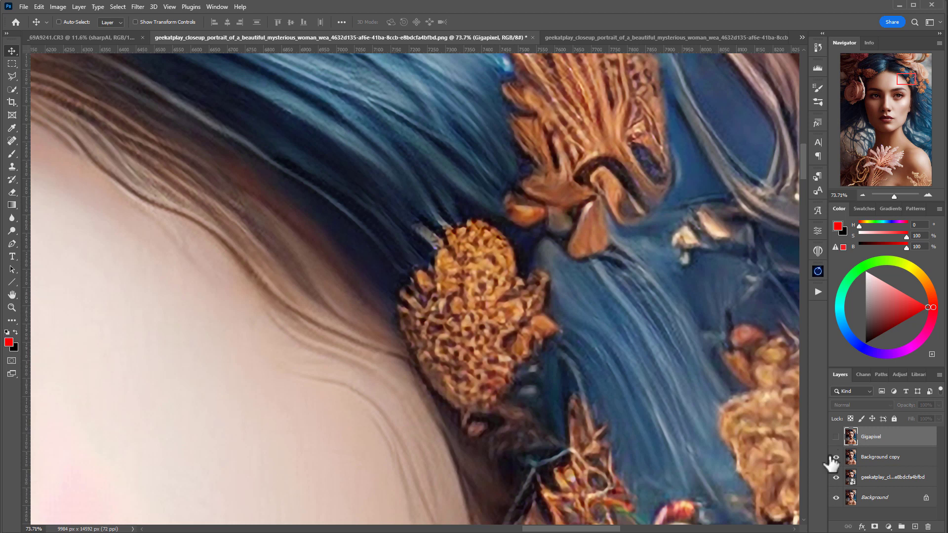
click(834, 458)
click(833, 458)
click(835, 437)
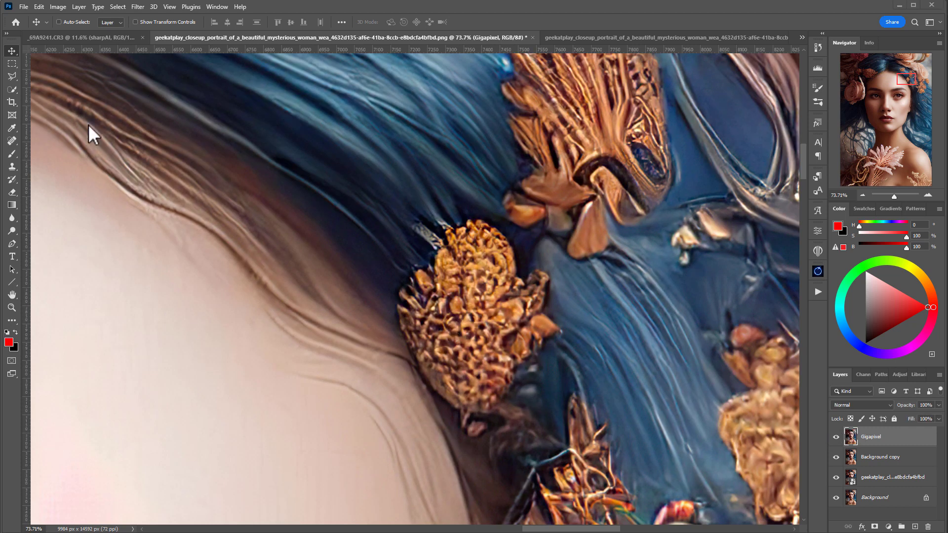
- Compare the flower ornament in the Gigapixel, Background copy and lower layers at 100% zoom, then view the portrait as a whole
click(13, 308)
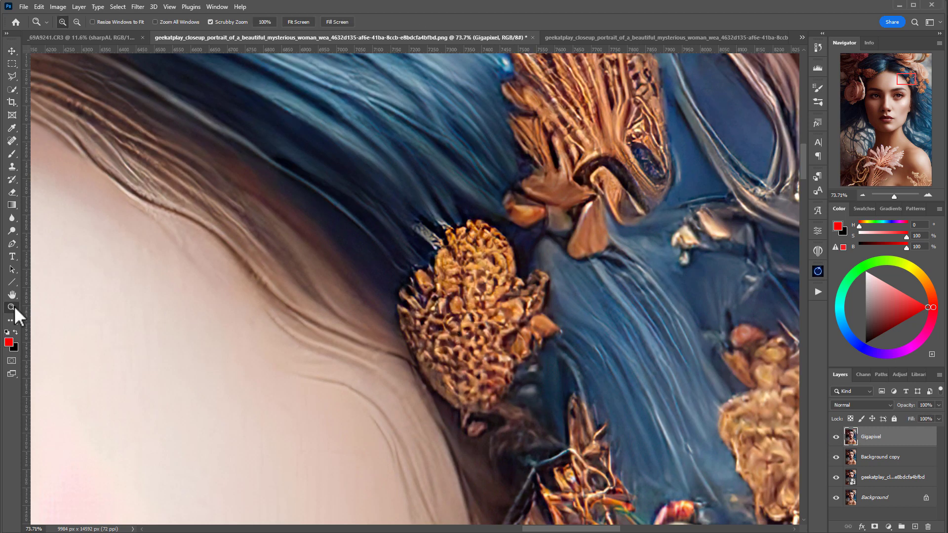
double_click(14, 310)
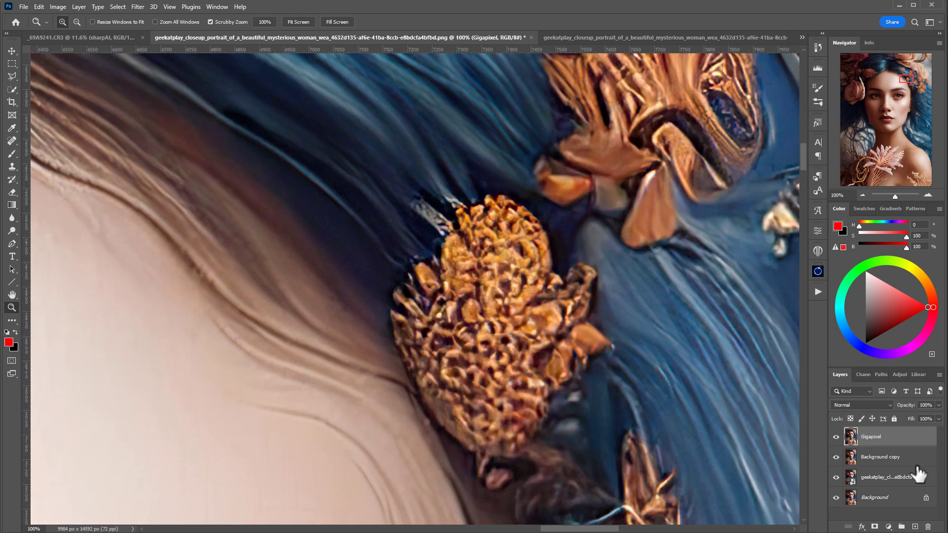
click(835, 436)
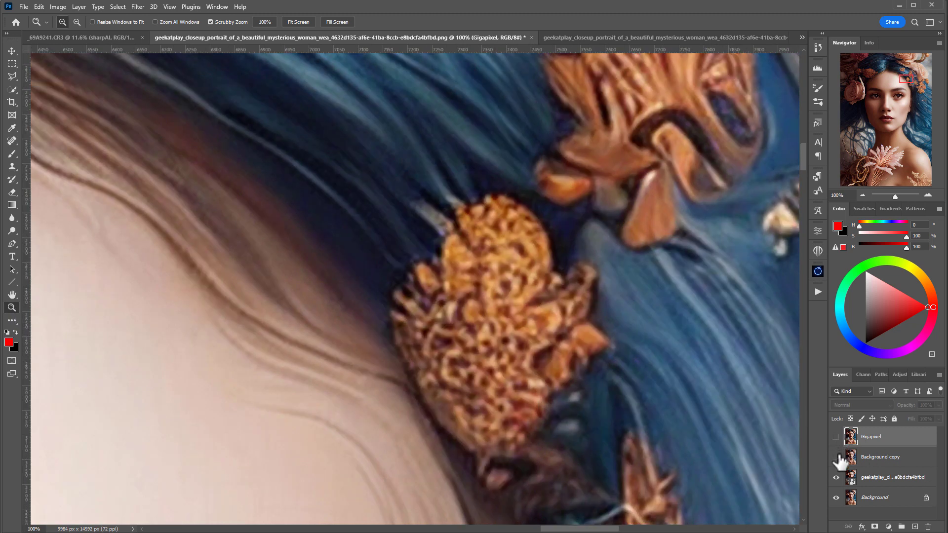
click(836, 457)
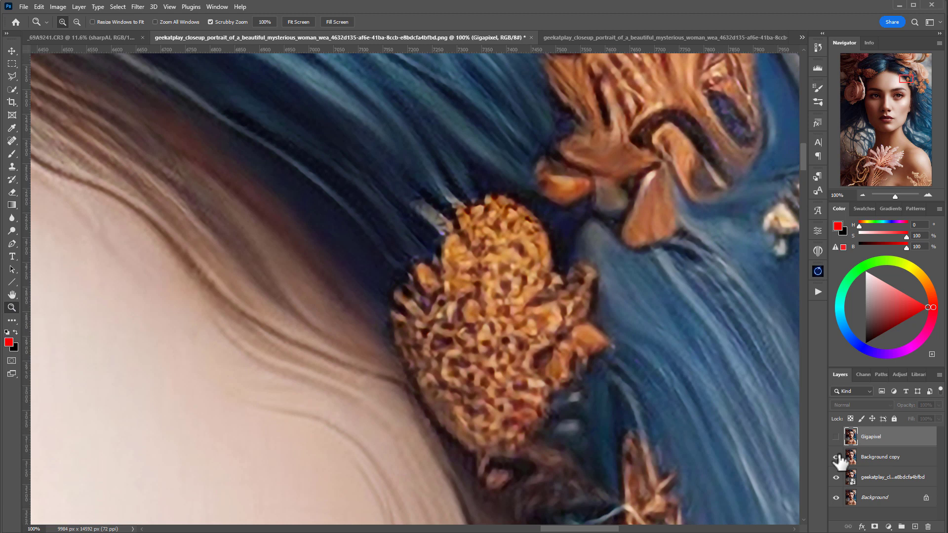
click(838, 457)
click(836, 437)
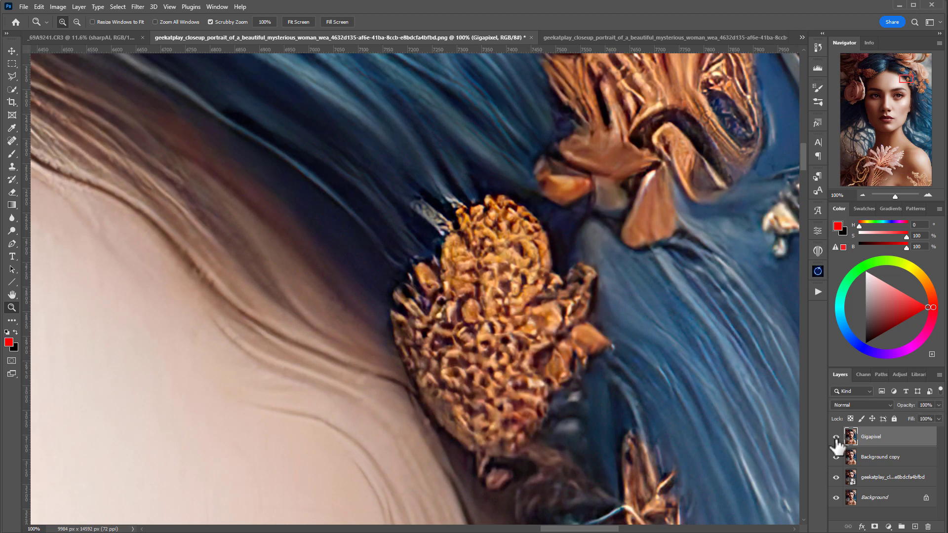
click(836, 437)
click(836, 437)
drag(601, 277, 505, 318)
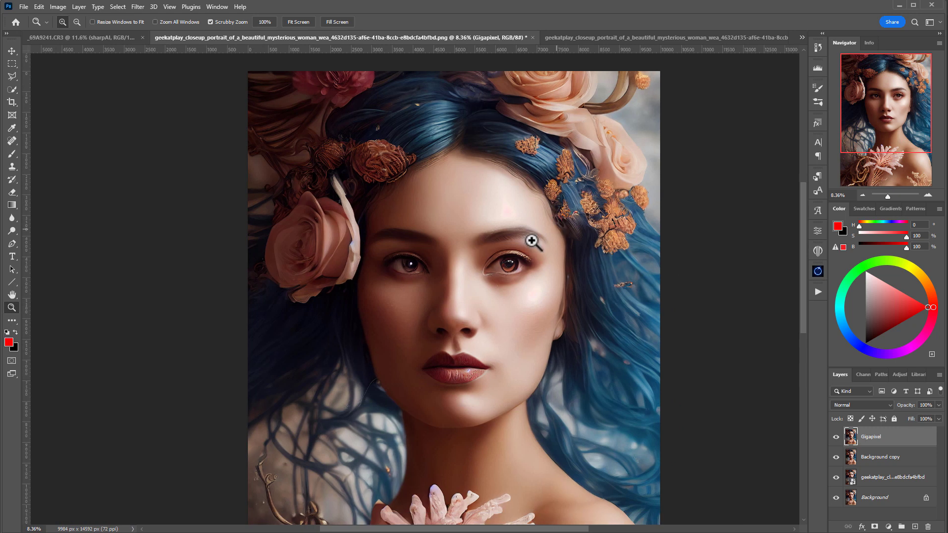
drag(508, 264, 529, 284)
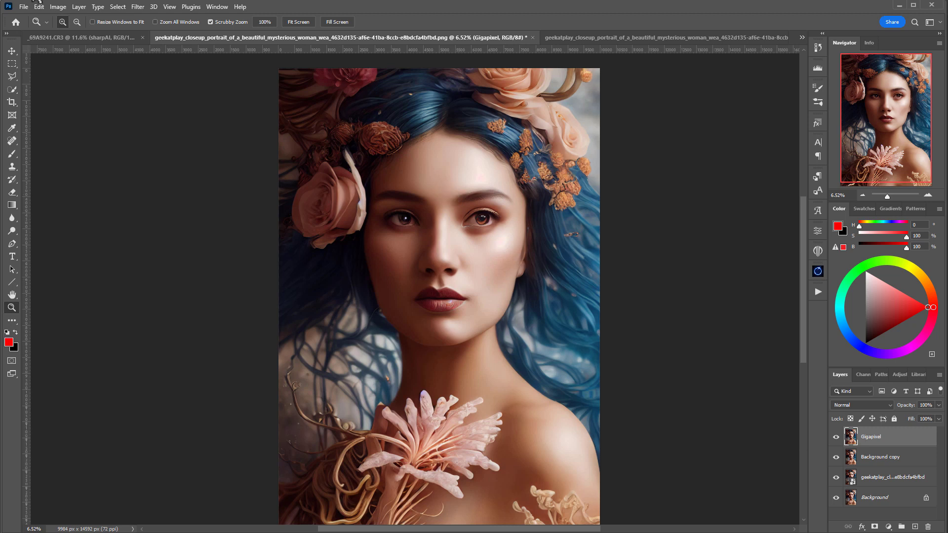
- Check which Topaz Labs filters and other plugins are available in Photoshop
click(139, 7)
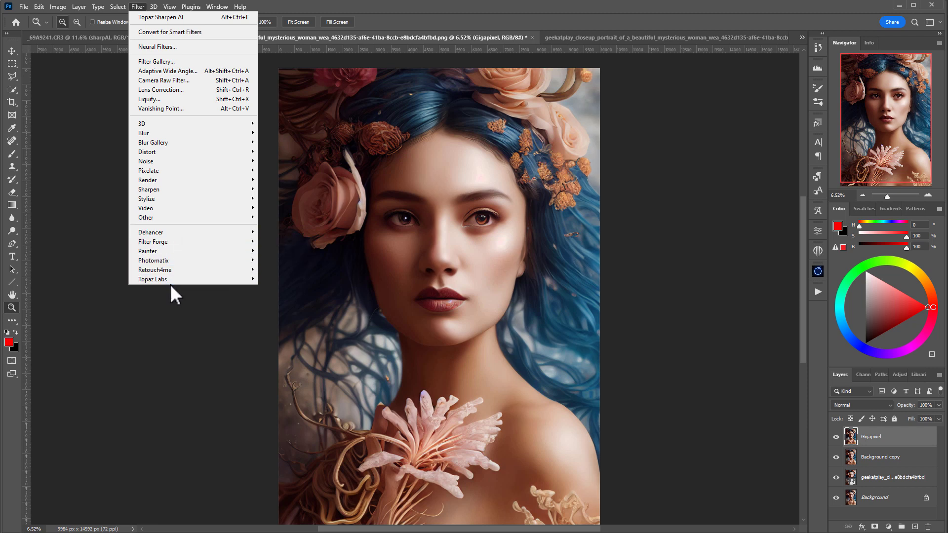
mouse_move(173, 277)
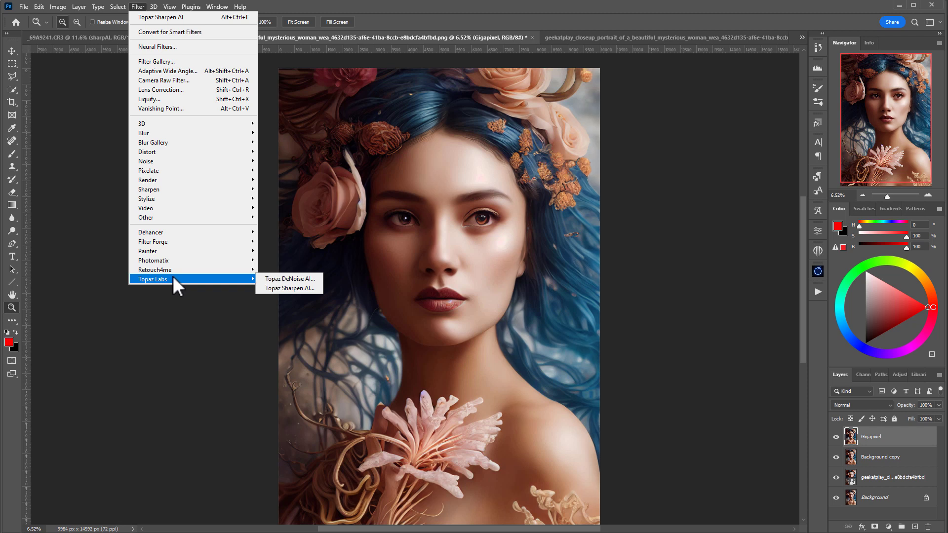
click(180, 6)
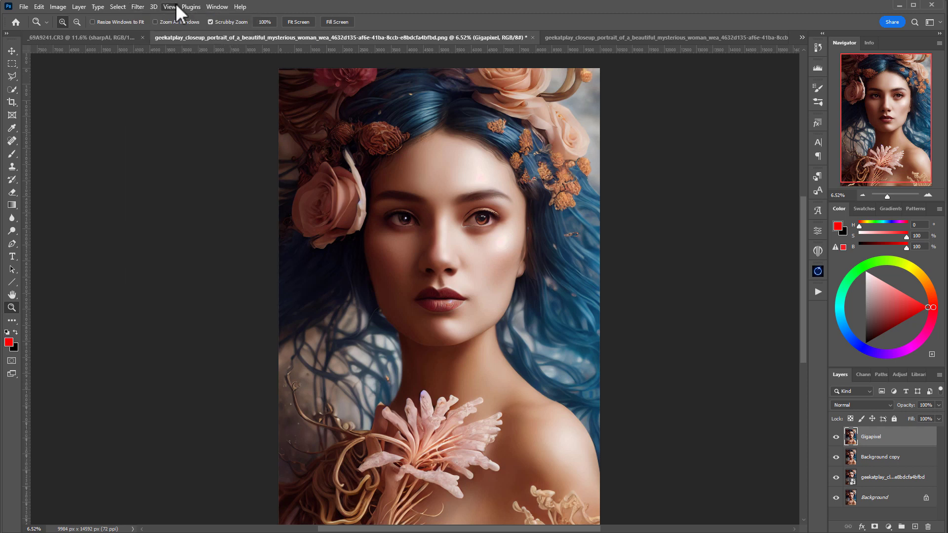
click(180, 6)
mouse_move(222, 11)
mouse_move(191, 6)
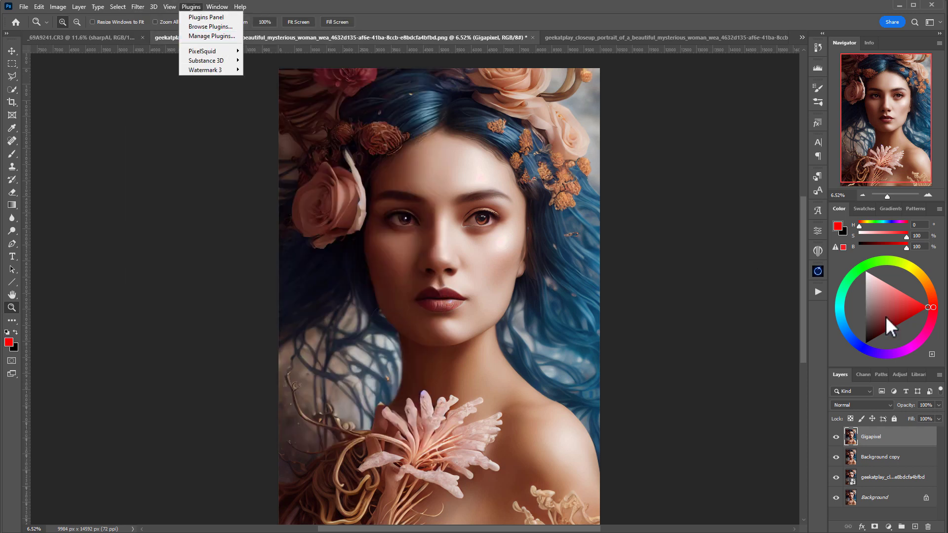
click(795, 281)
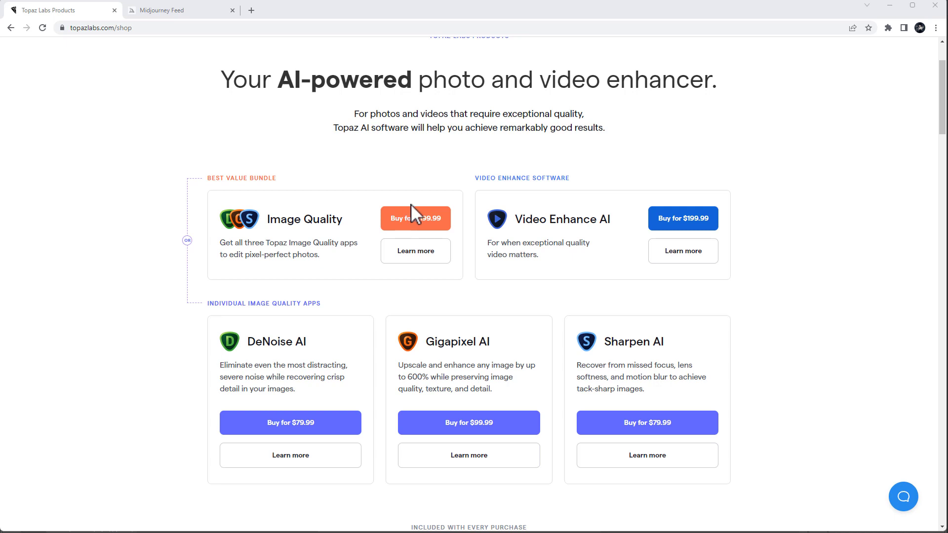
- Review the image quality bundle, video and individual app offers on the Topaz Labs shop page, then return to Photoshop
scroll(786, 332, down, 2)
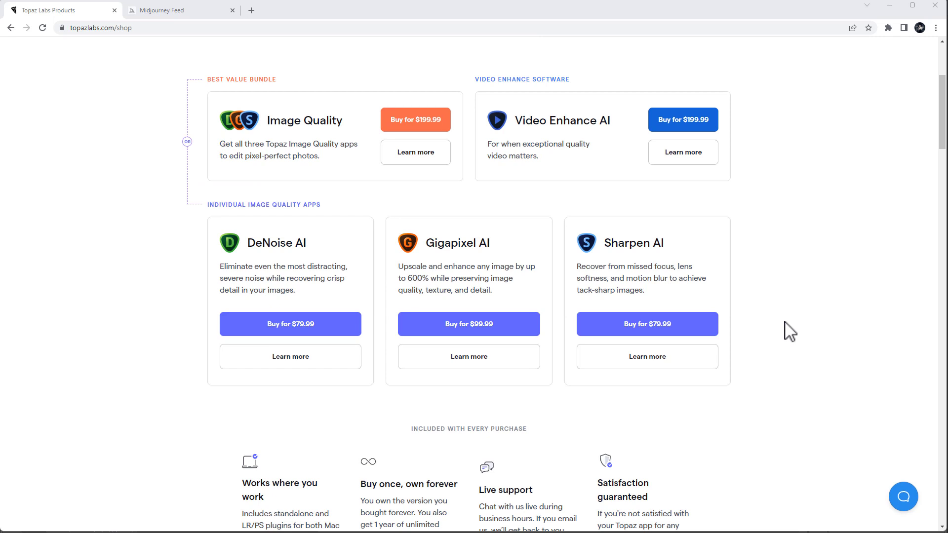
scroll(787, 330, up, 2)
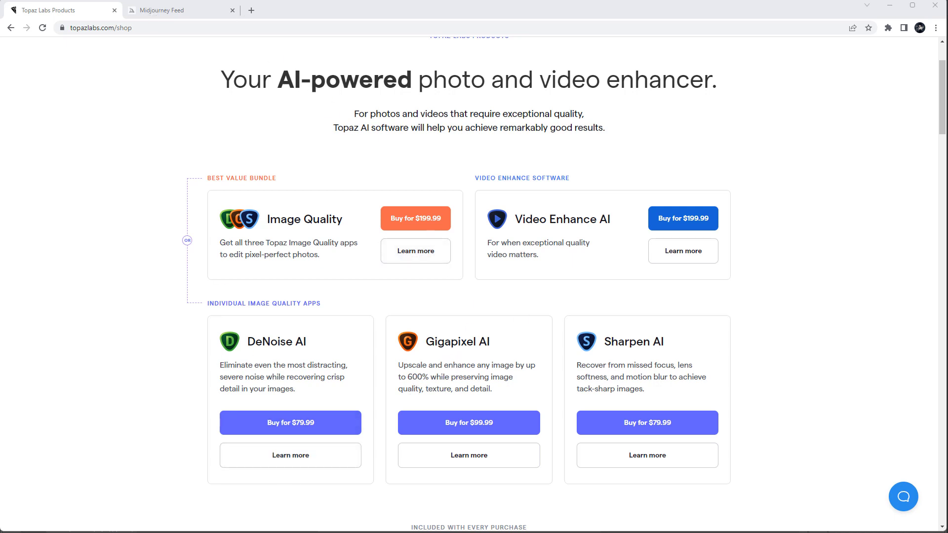
key(alt+Tab)
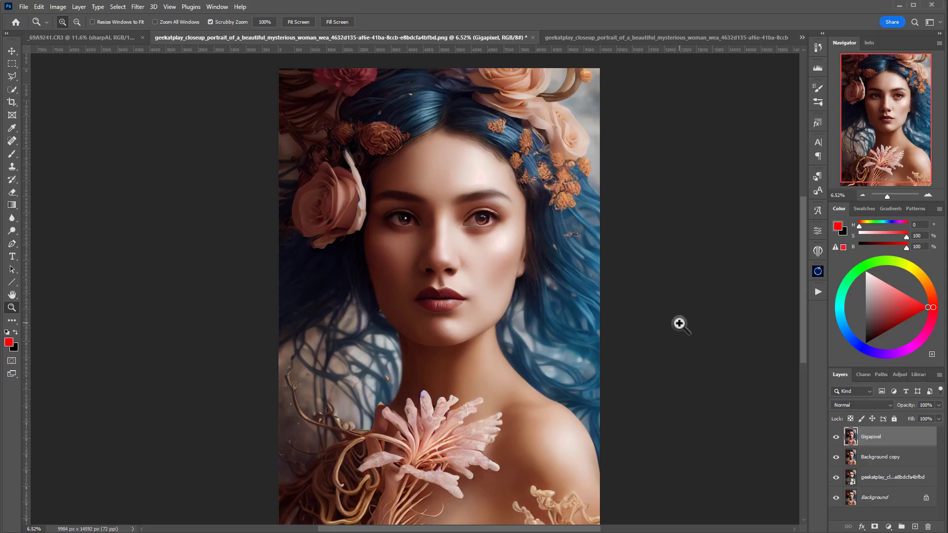